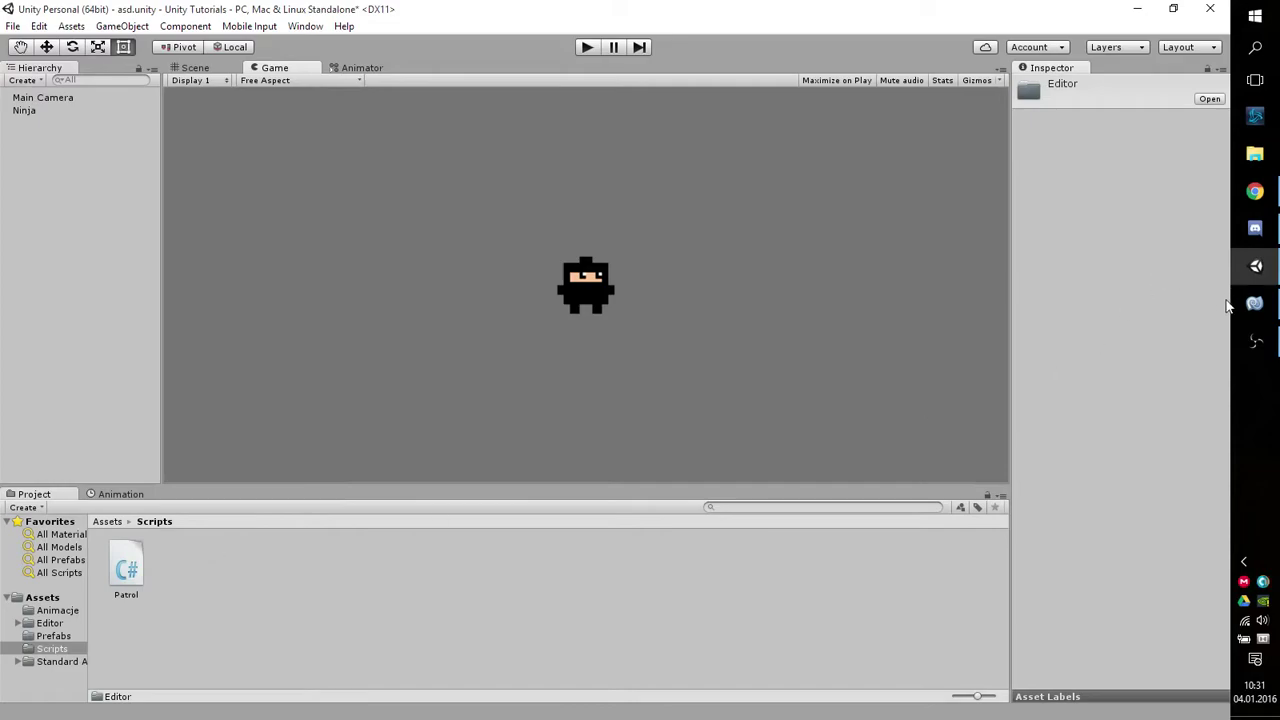
Bring up Patrol.cs and highlight the Patrol class name and its MonoBehaviour base class
mouse_move(1254, 312)
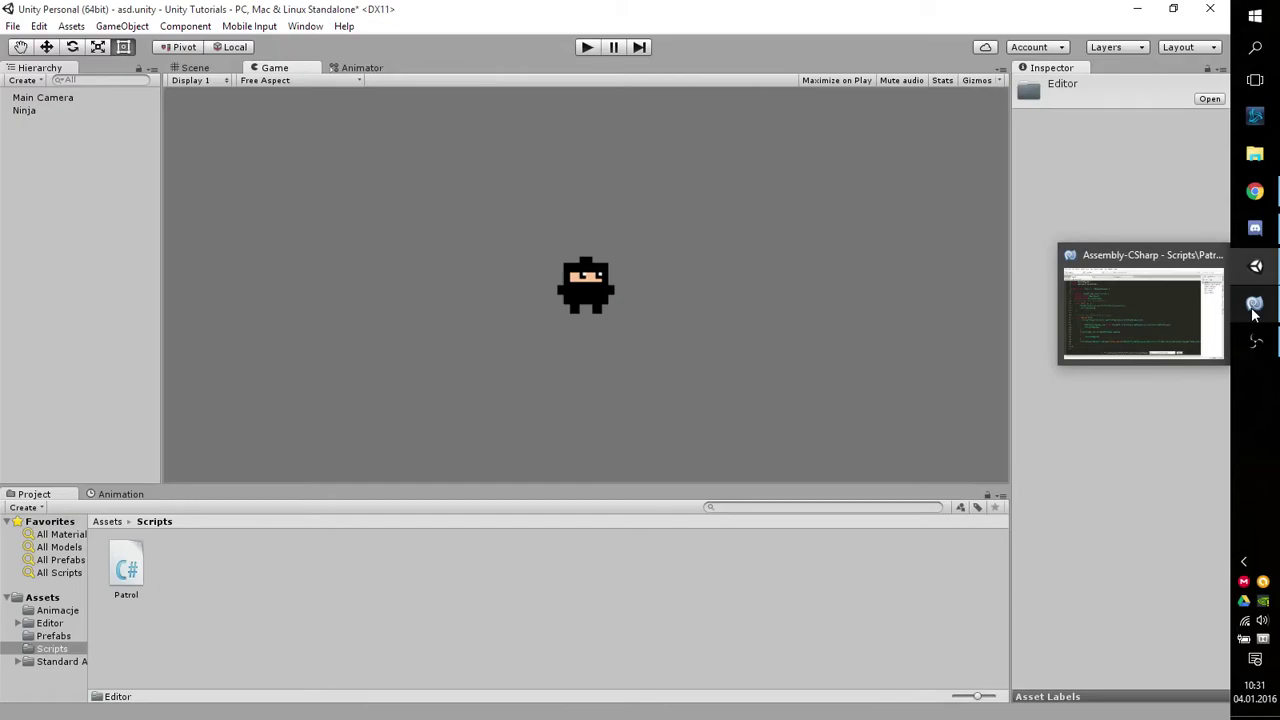
click(1254, 312)
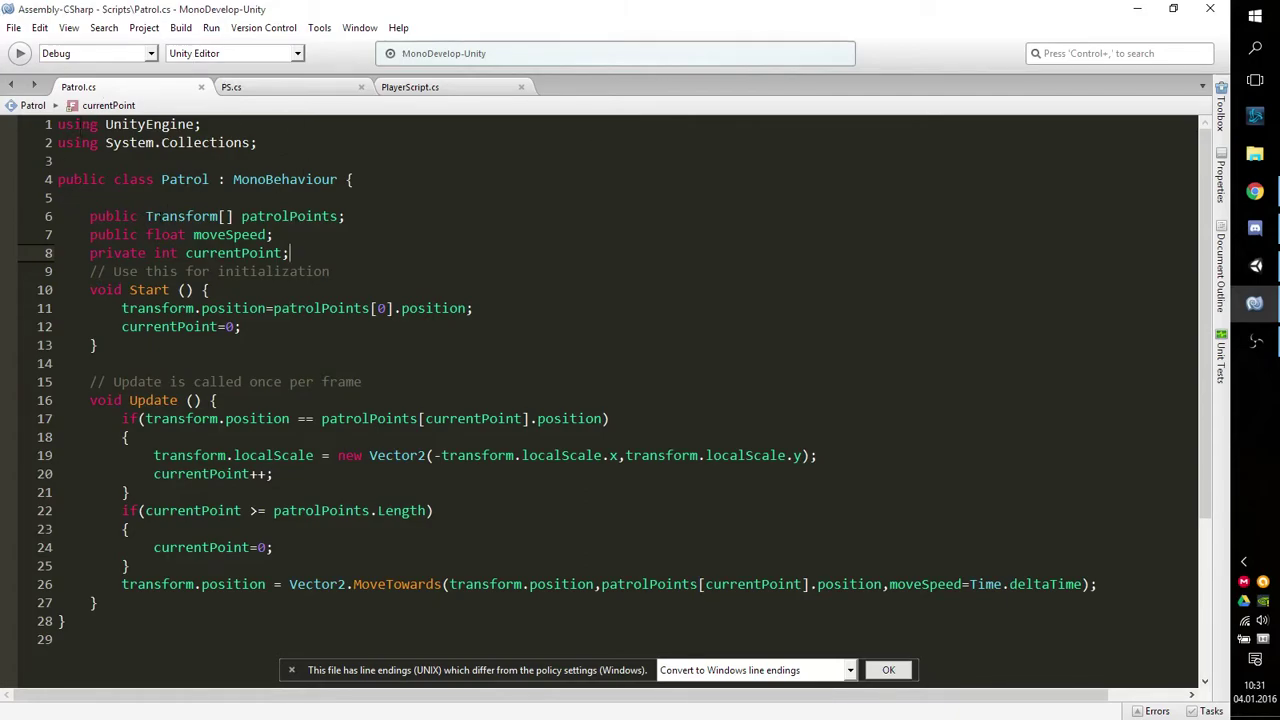
mouse_move(262, 178)
click(185, 179)
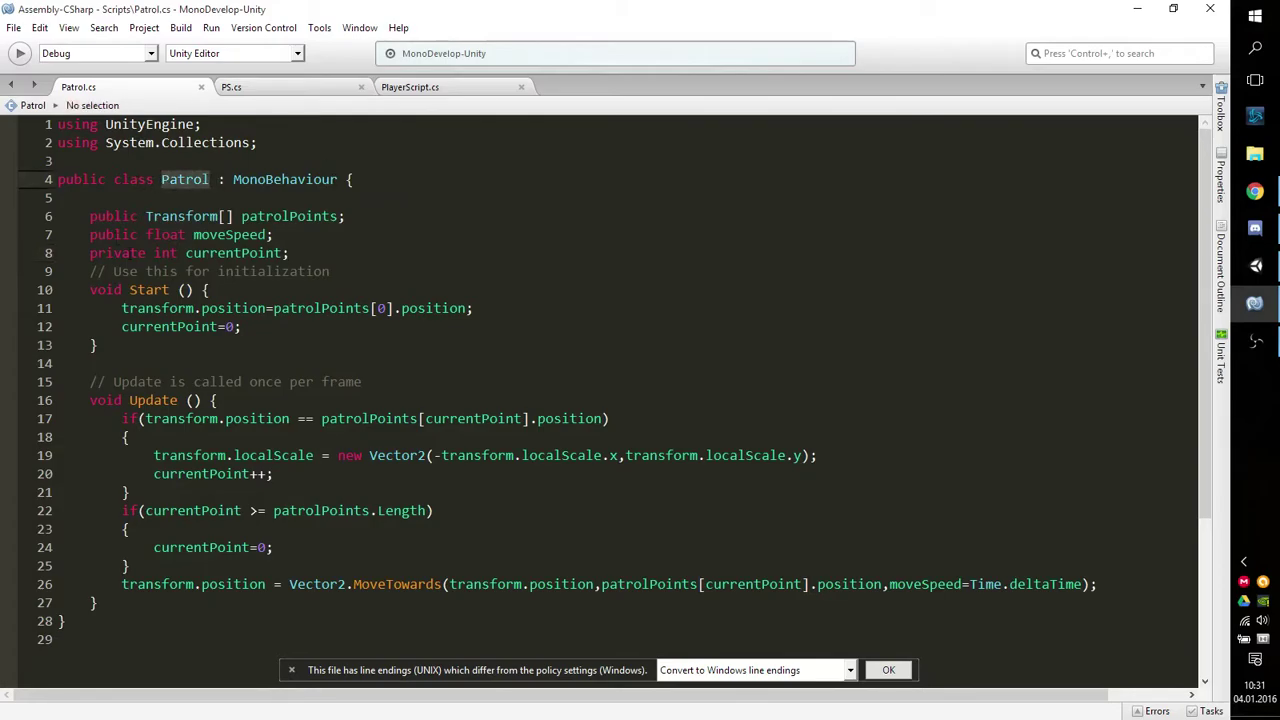
mouse_move(105, 253)
mouse_move(185, 180)
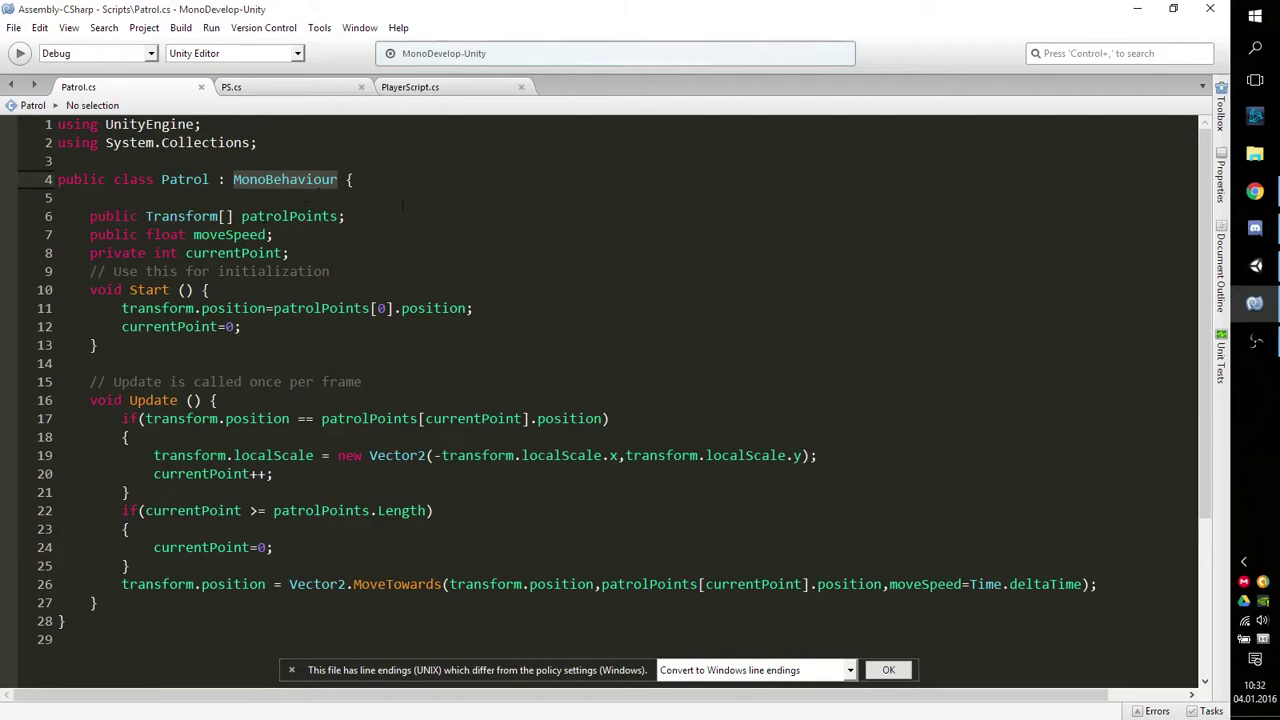
click(249, 180)
scroll(316, 255, down, 1)
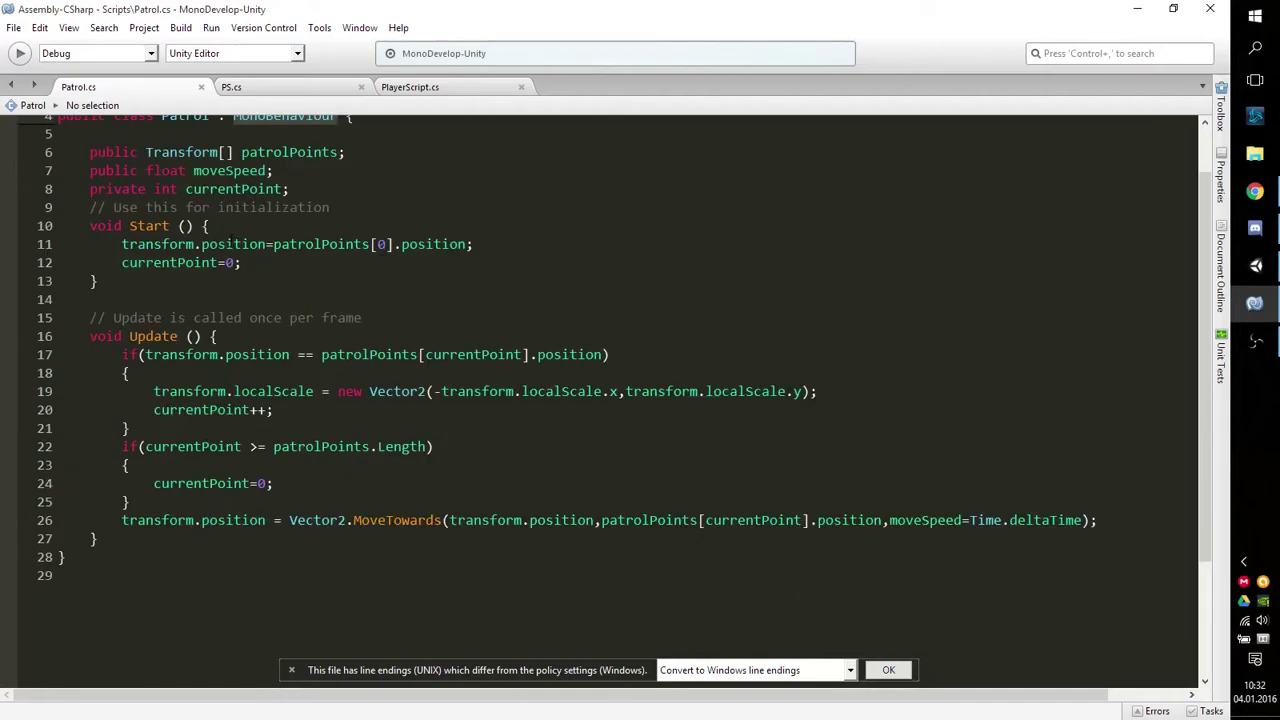
scroll(318, 200, up, 1)
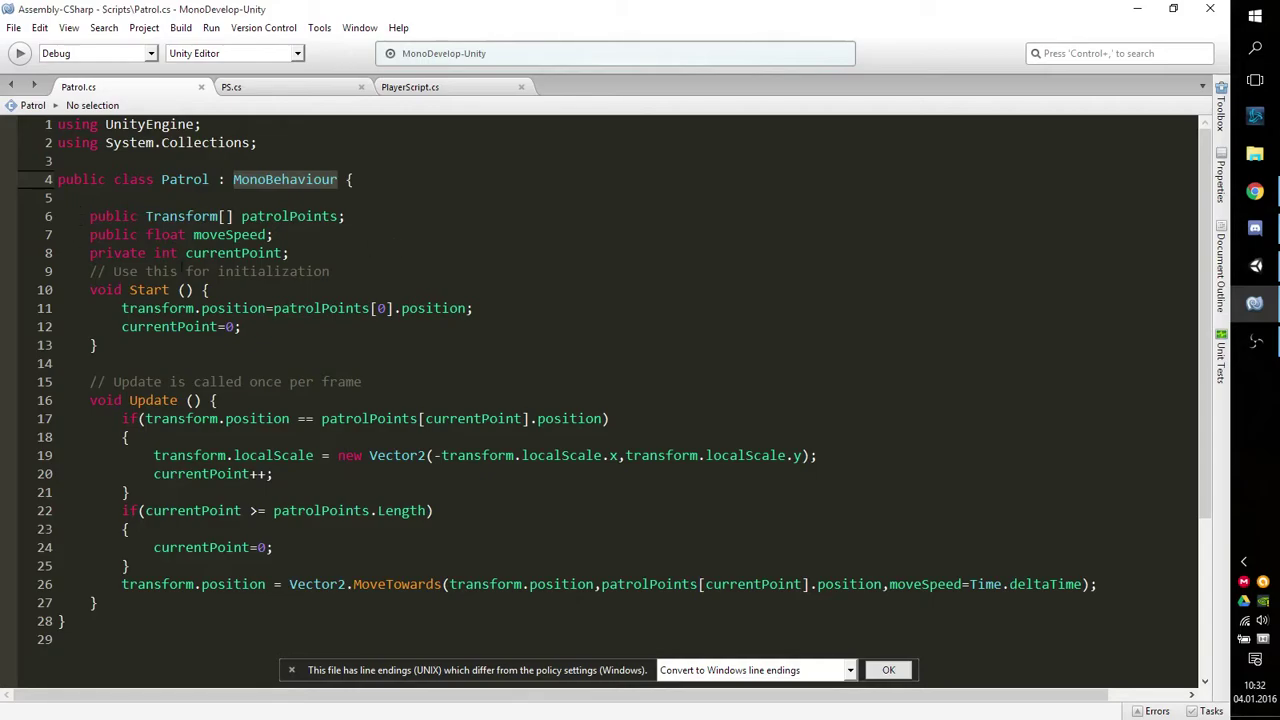
Insert a blank line after the currentPoint field on line 8, then return to Unity
click(330, 252)
key(Return)
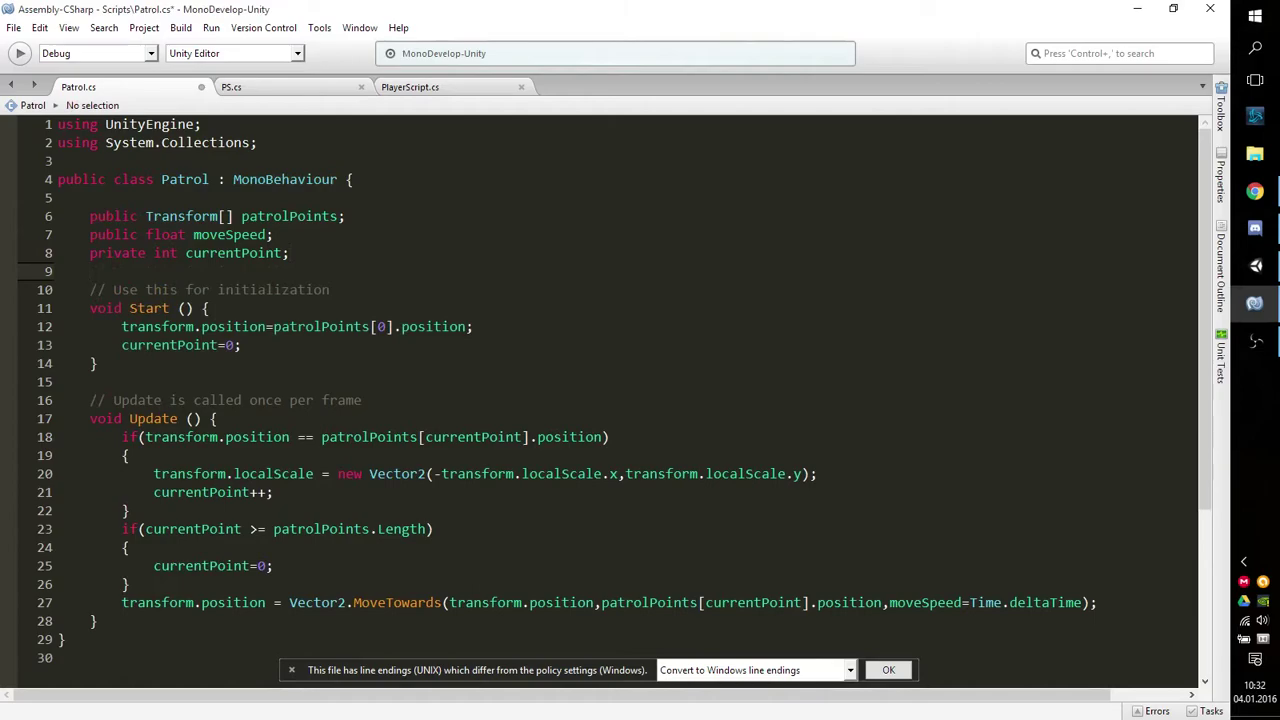
mouse_move(90, 216)
mouse_down()
mouse_move(398, 218)
mouse_move(80, 222)
mouse_up()
click(377, 219)
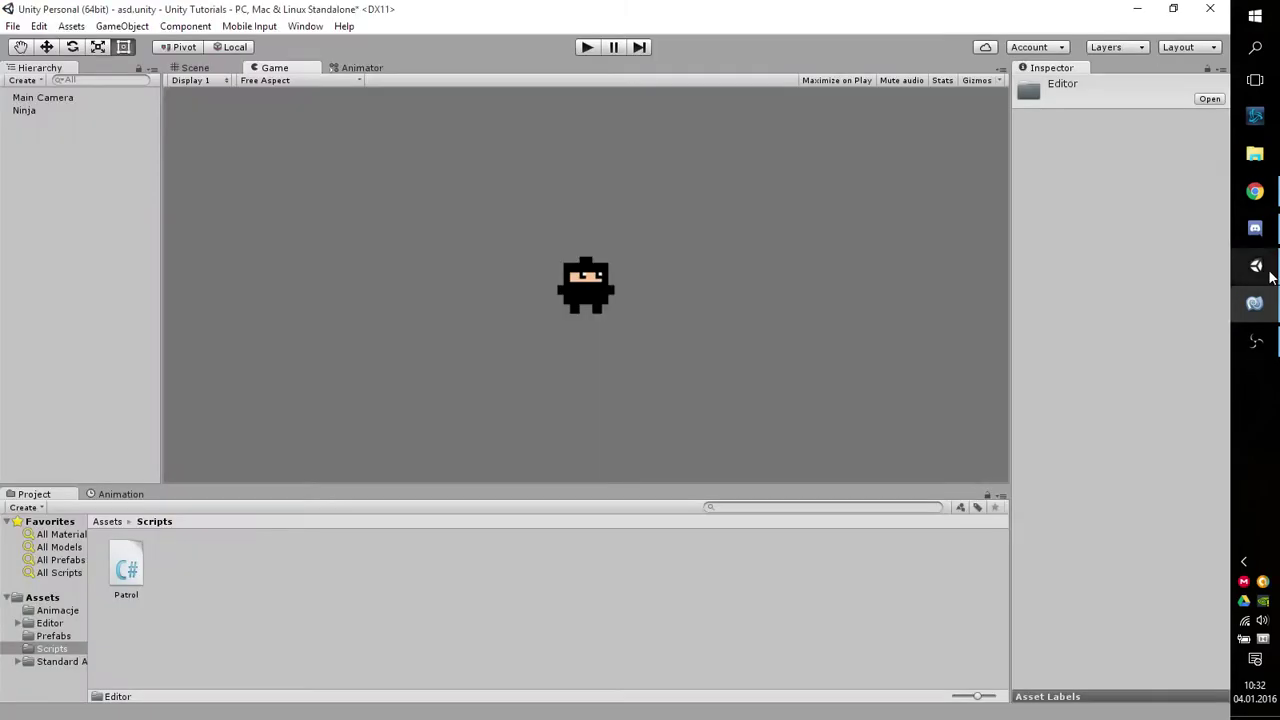
click(1266, 270)
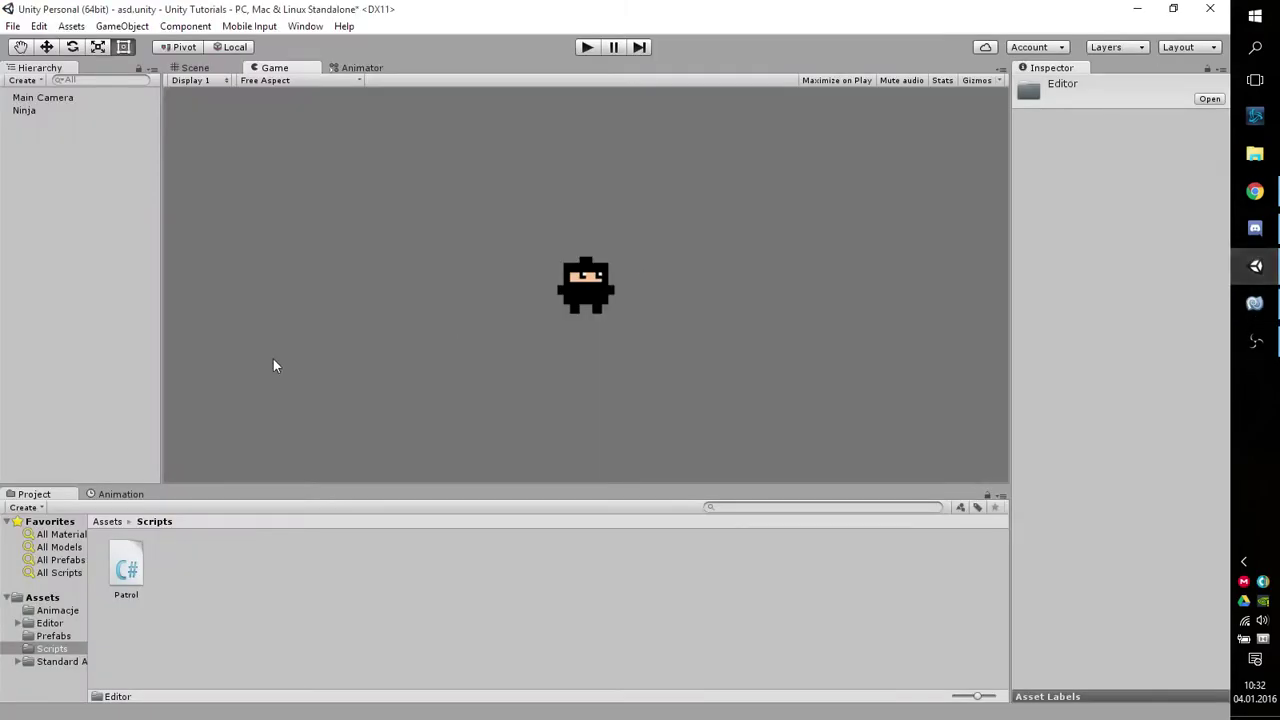
Attach the Patrol script to the Ninja and expand Patrol Points, showing 0 points and 0 speed
click(126, 568)
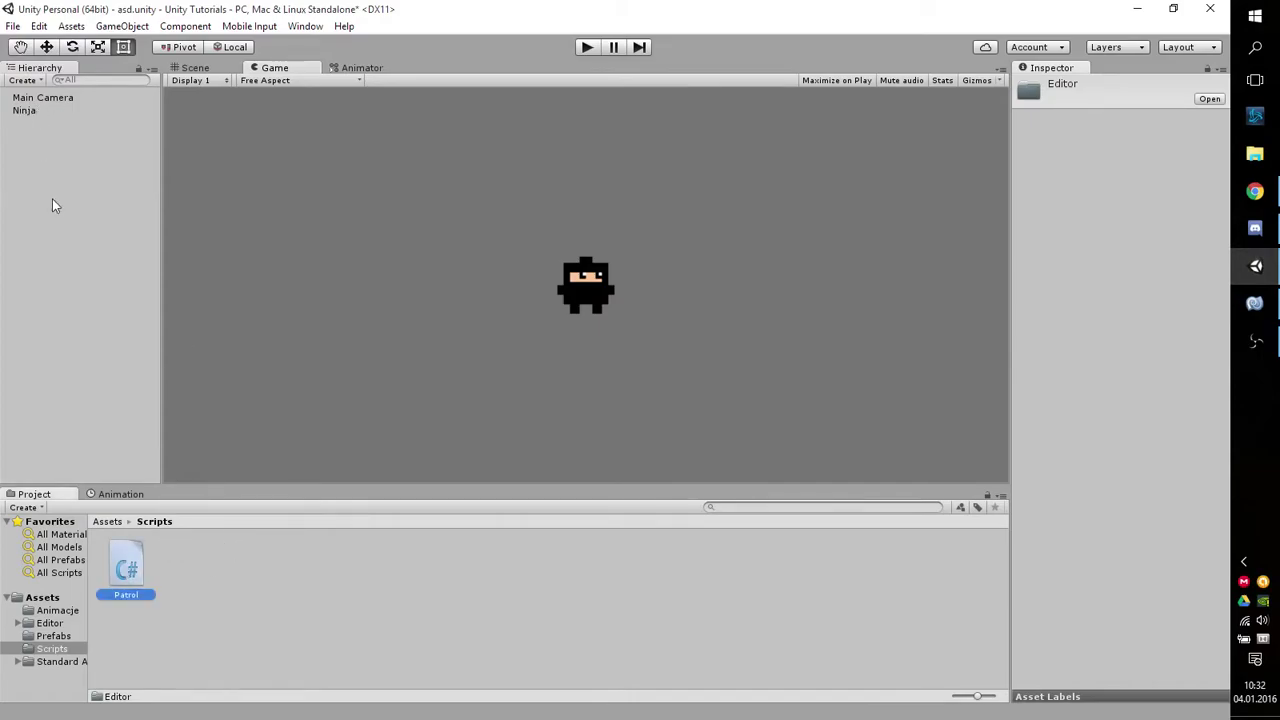
click(135, 575)
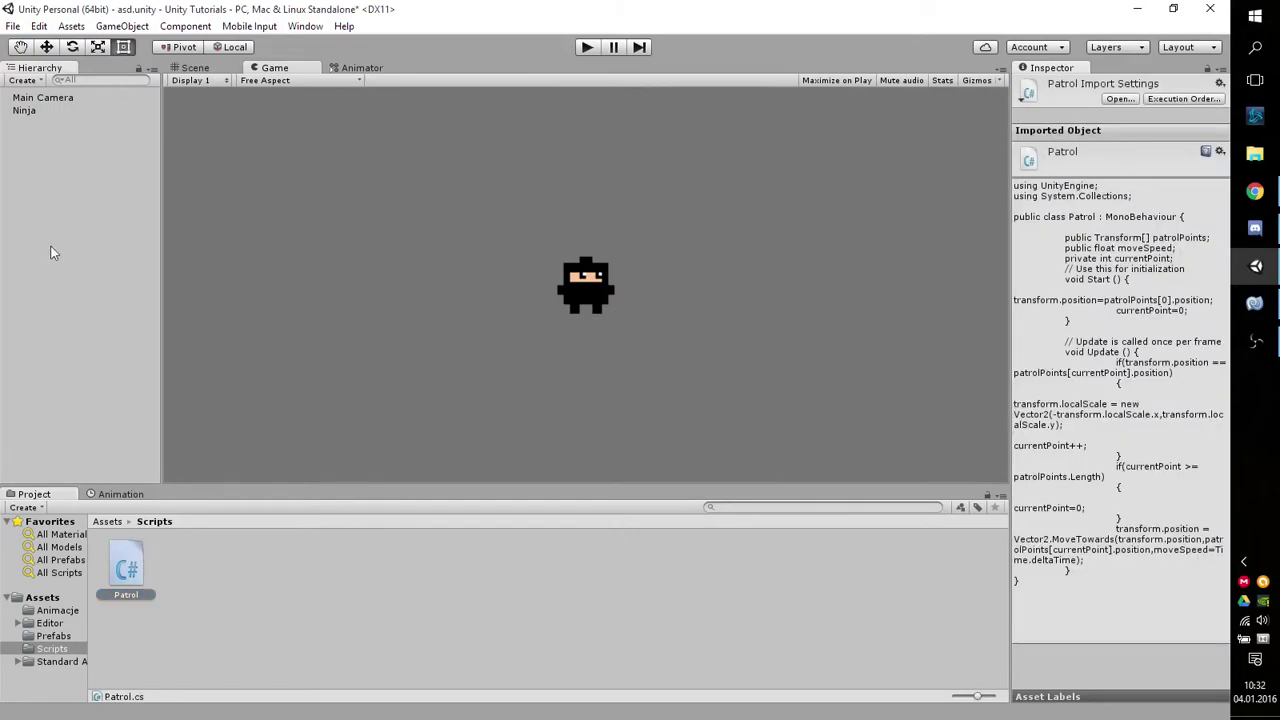
drag(31, 147, 33, 111)
click(33, 111)
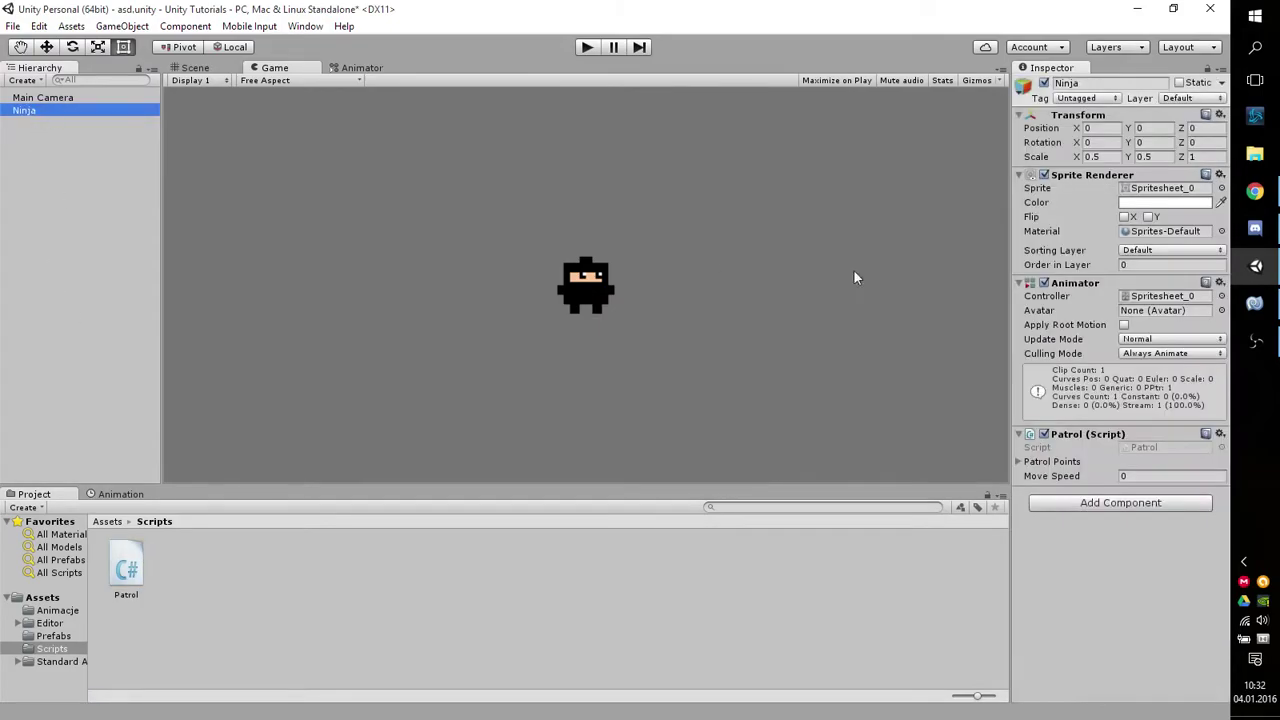
click(1018, 462)
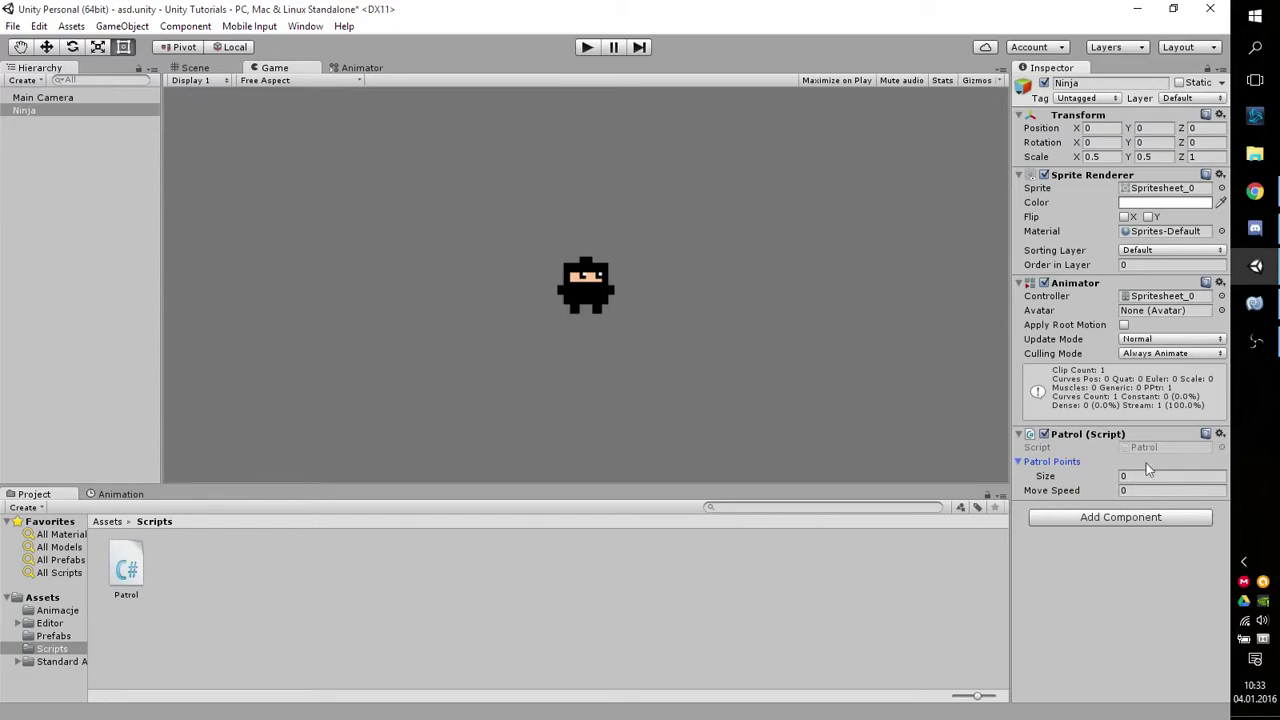
click(1255, 303)
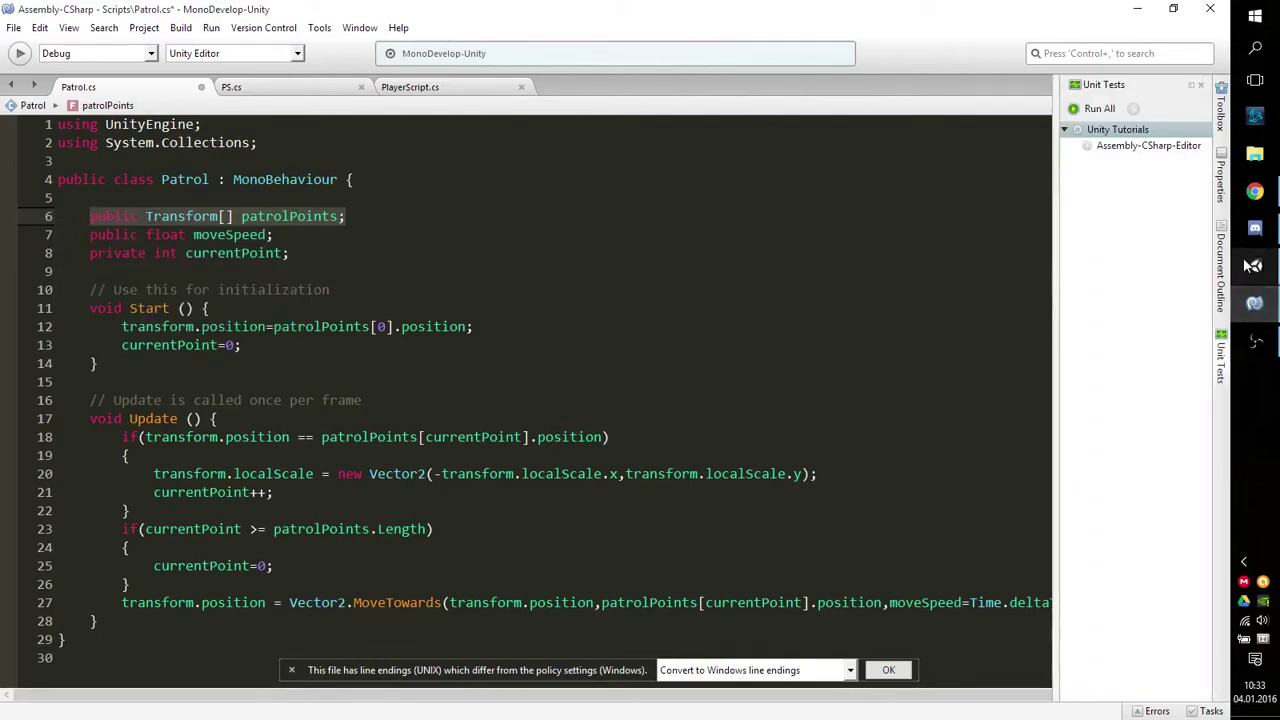
Compare the currentPoint declaration on line 8 with the Ninja's components in Unity
click(1256, 266)
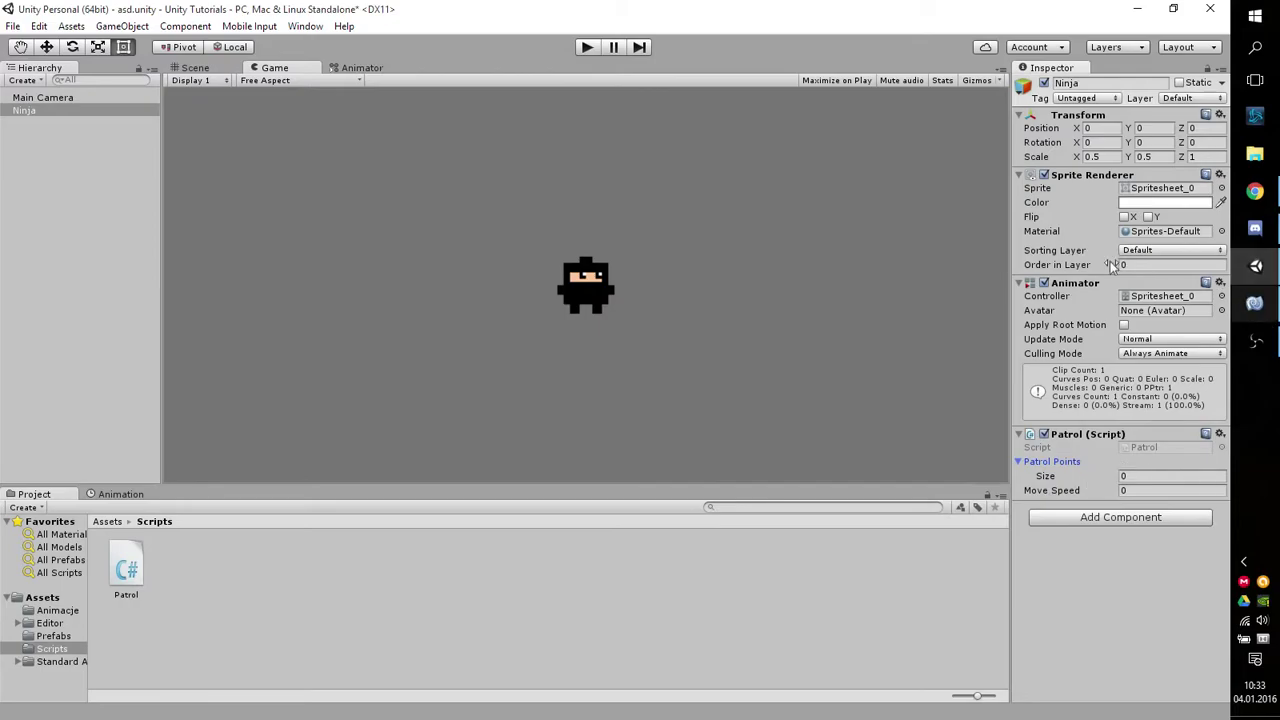
click(1255, 303)
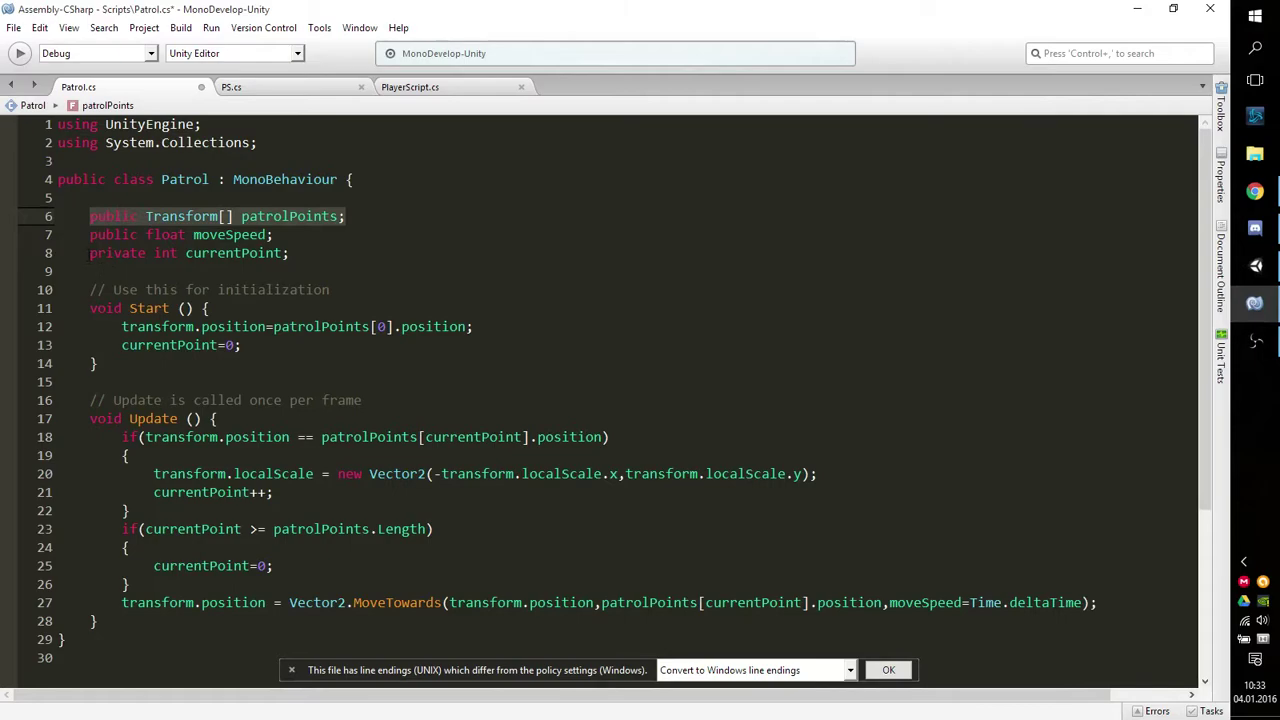
click(300, 253)
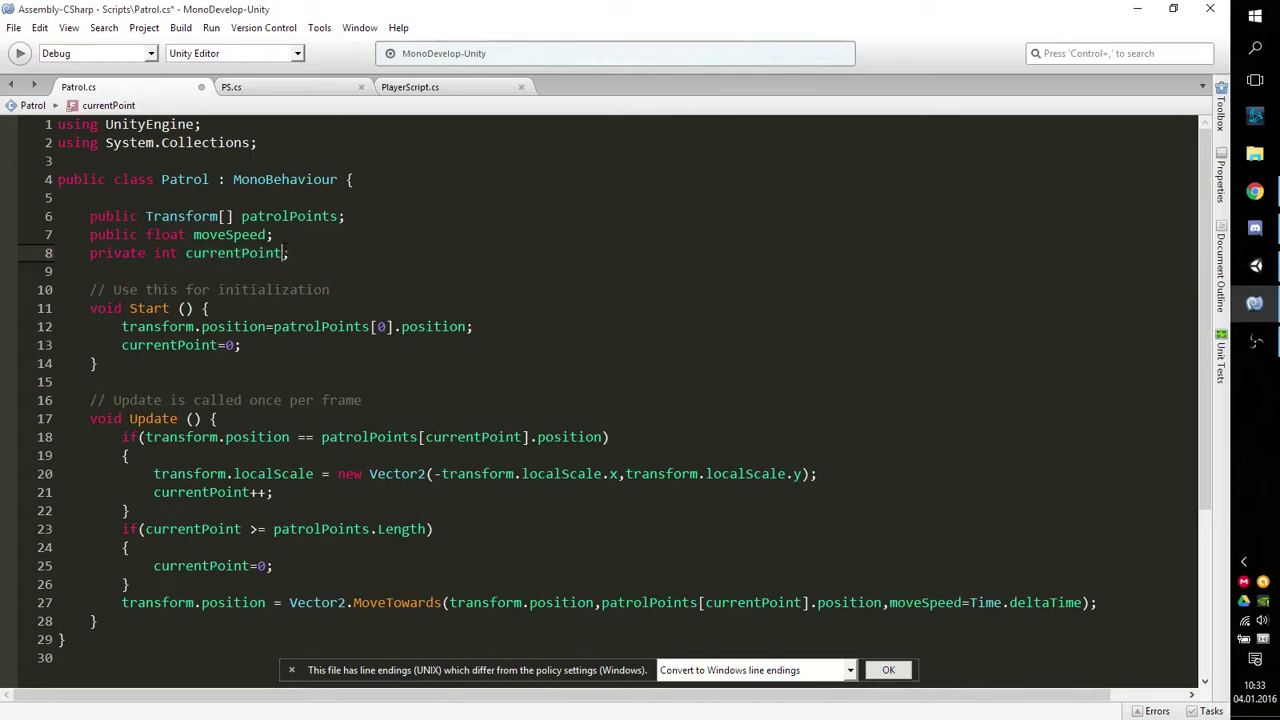
click(1259, 269)
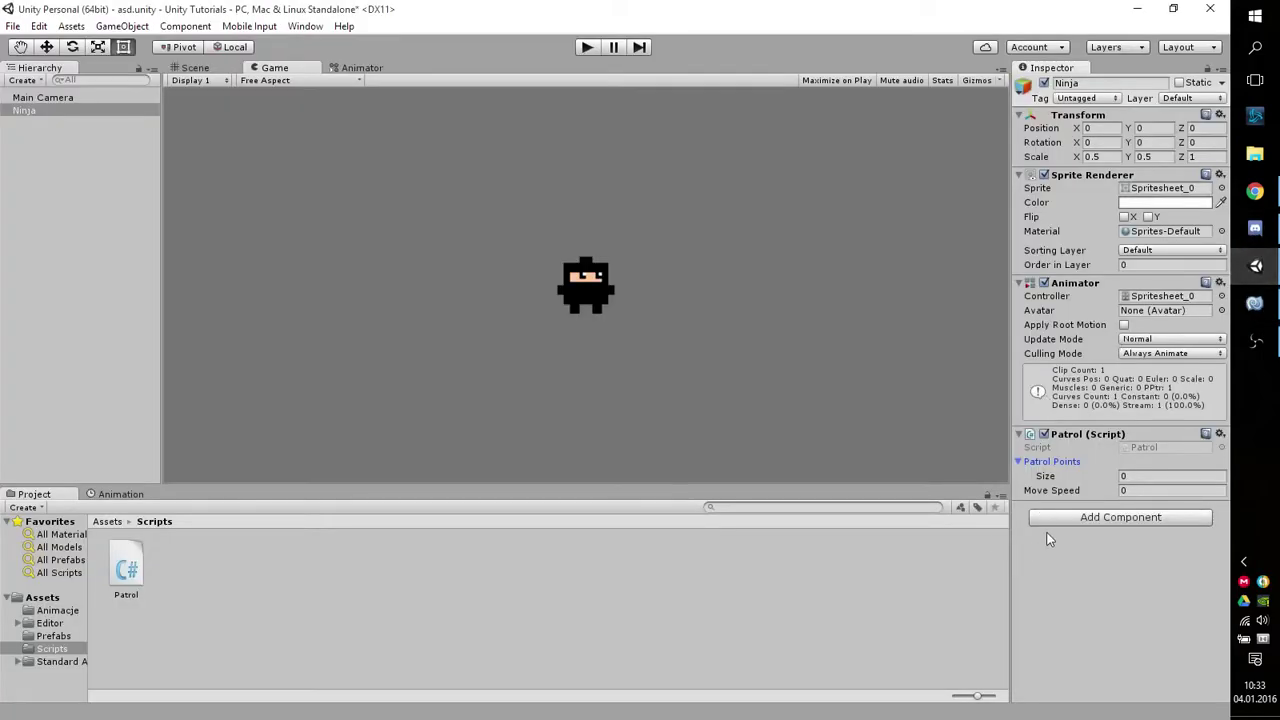
click(1257, 305)
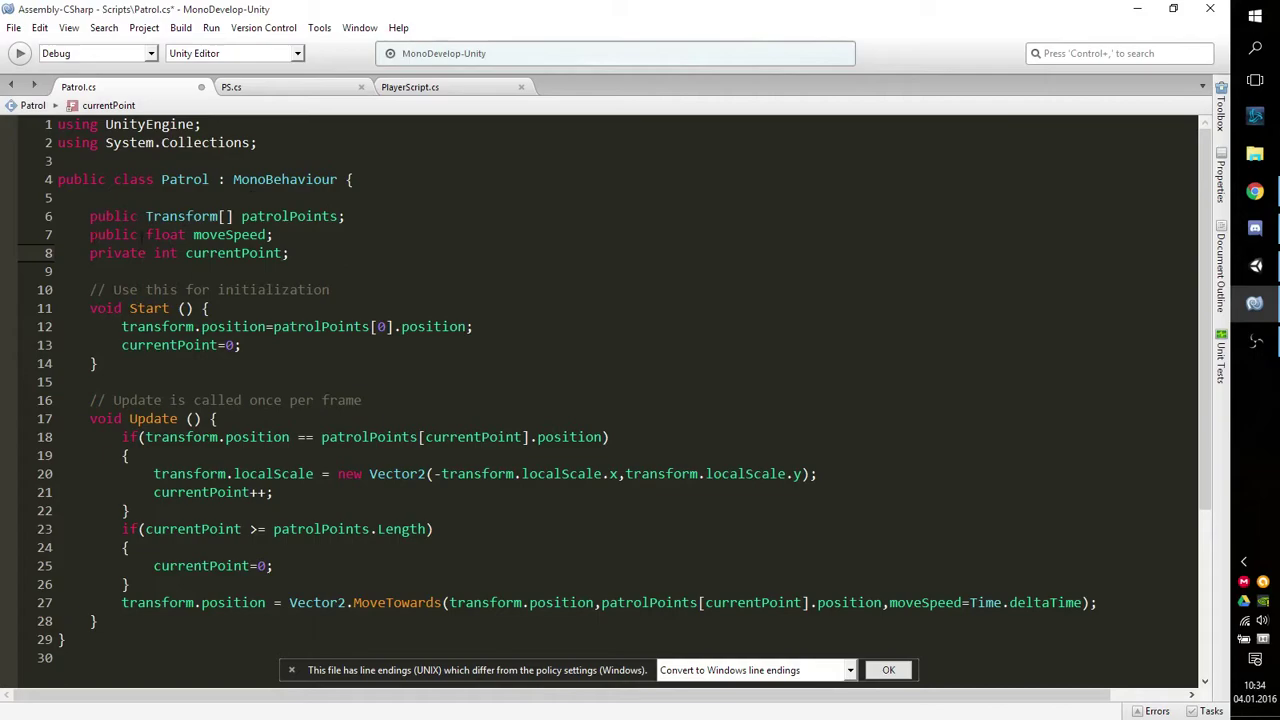
Highlight 'public Transform' on line 6 and open Patrol's Document Outline, then return to Unity
drag(89, 216, 233, 216)
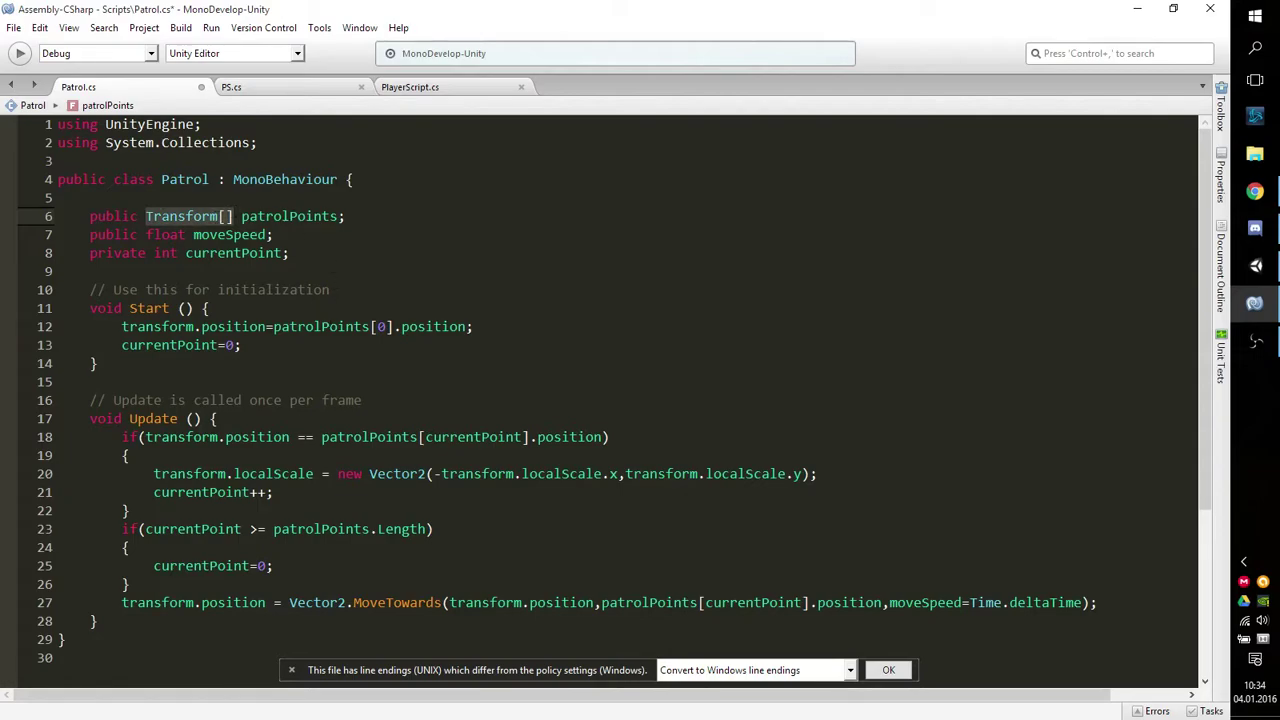
mouse_move(197, 212)
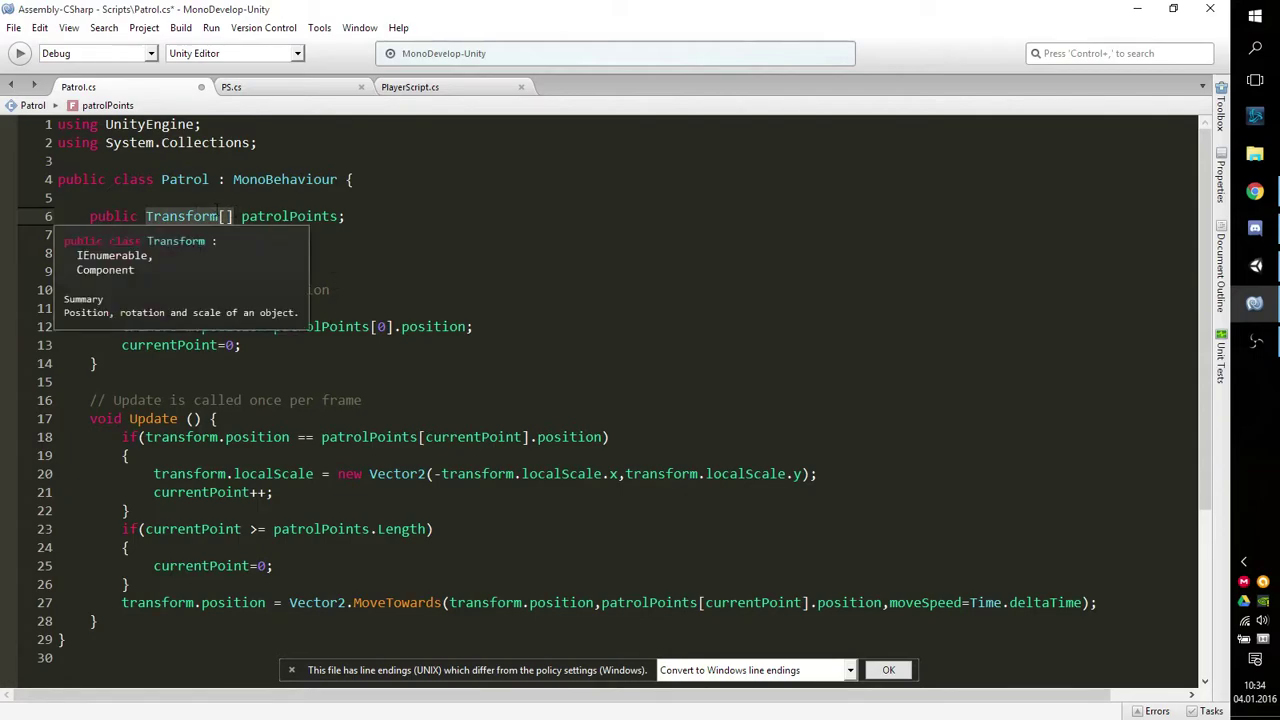
click(1220, 300)
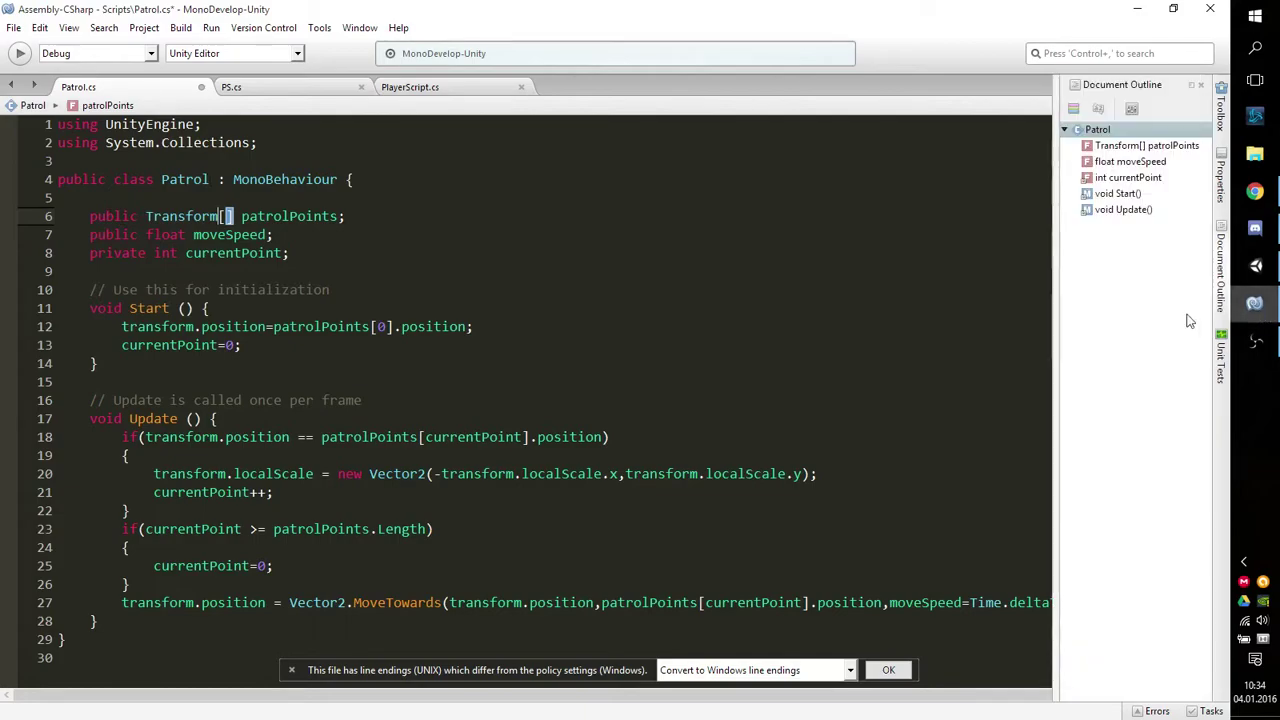
click(1255, 266)
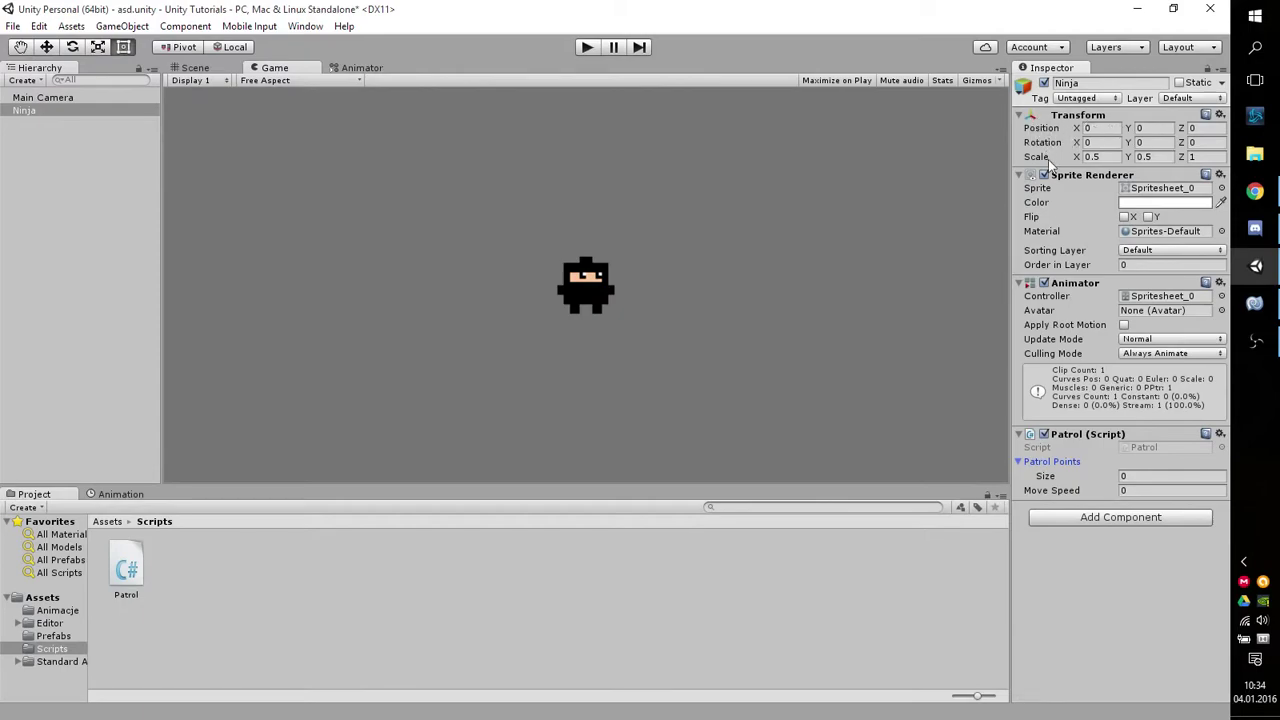
mouse_move(1050, 165)
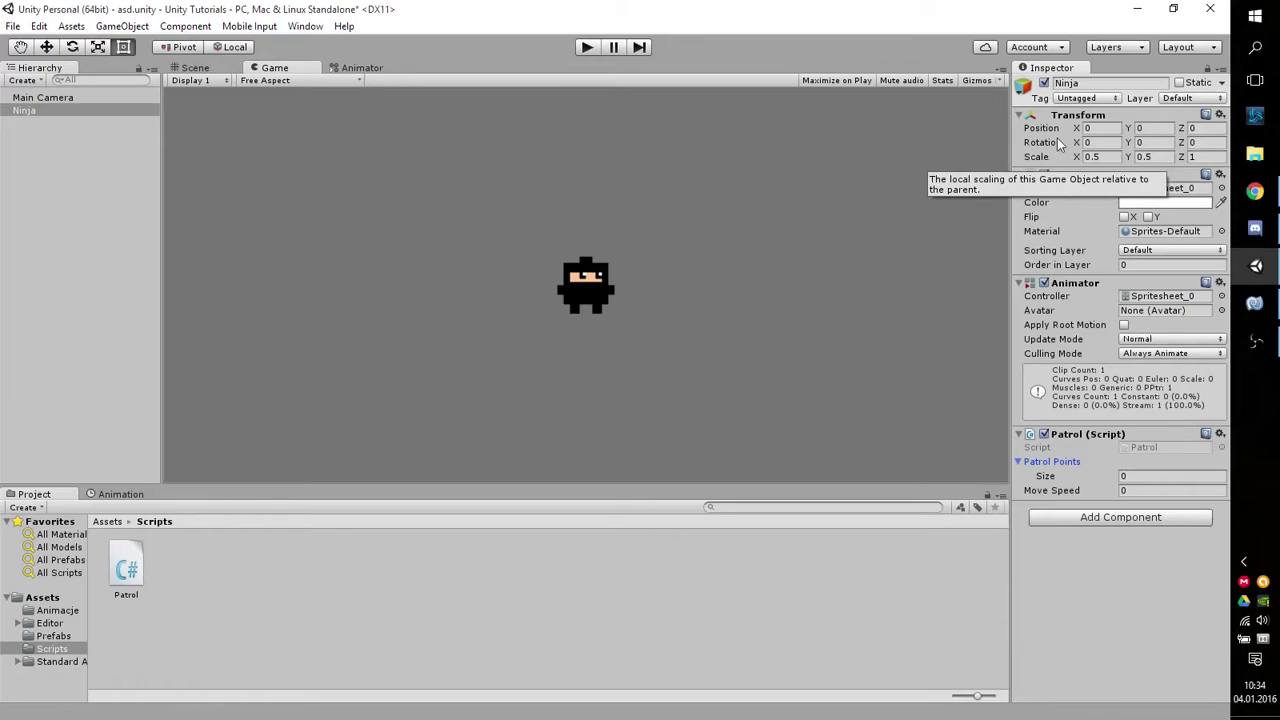
mouse_move(1045, 130)
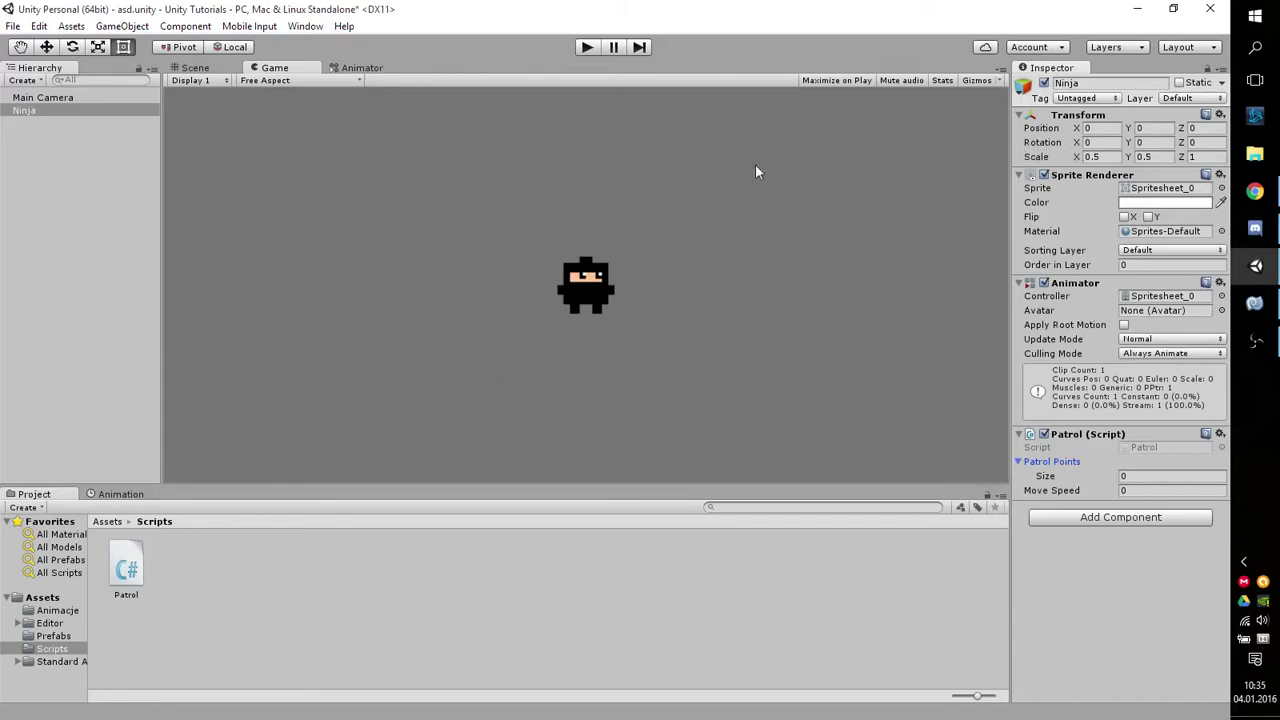
drag(1076, 142, 1072, 142)
drag(878, 140, 24, 138)
text(0)
mouse_move(1181, 142)
mouse_down()
mouse_move(1276, 148)
mouse_move(243, 48)
mouse_move(1150, 35)
mouse_up()
click(1204, 143)
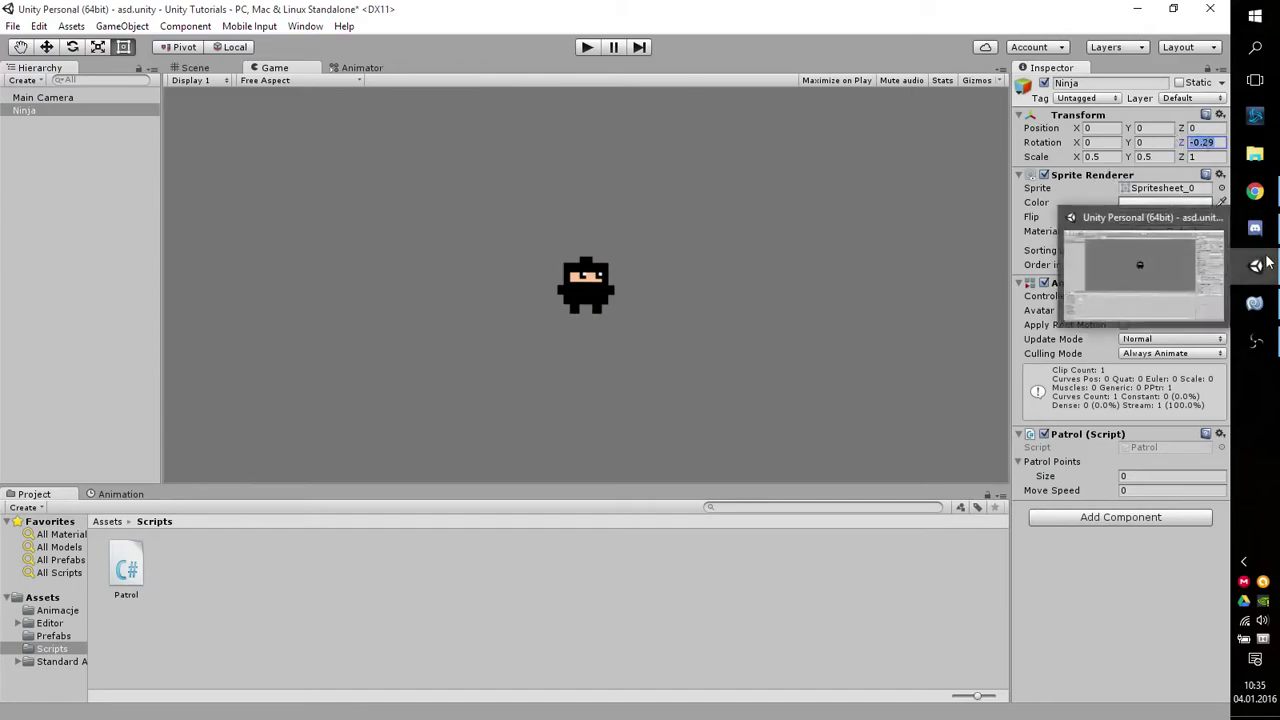
text(0)
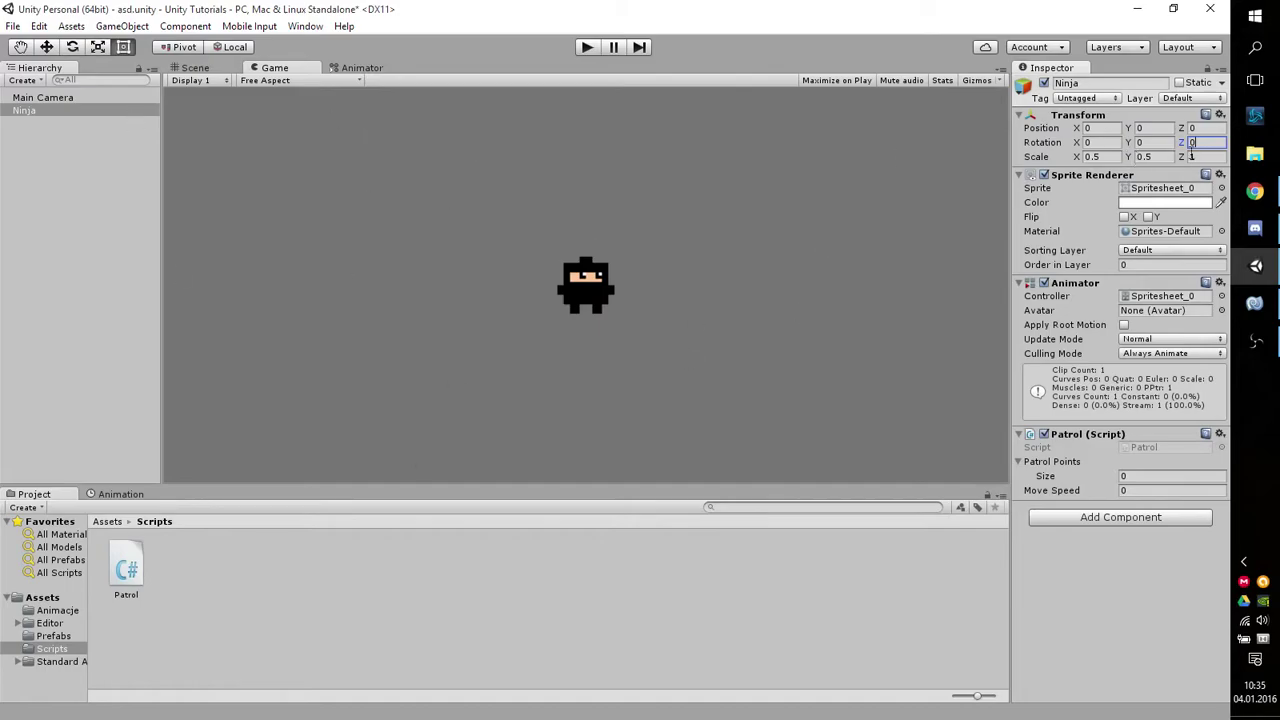
key(shift+Tab)
text(17.37)
drag(386, 112, 1152, 199)
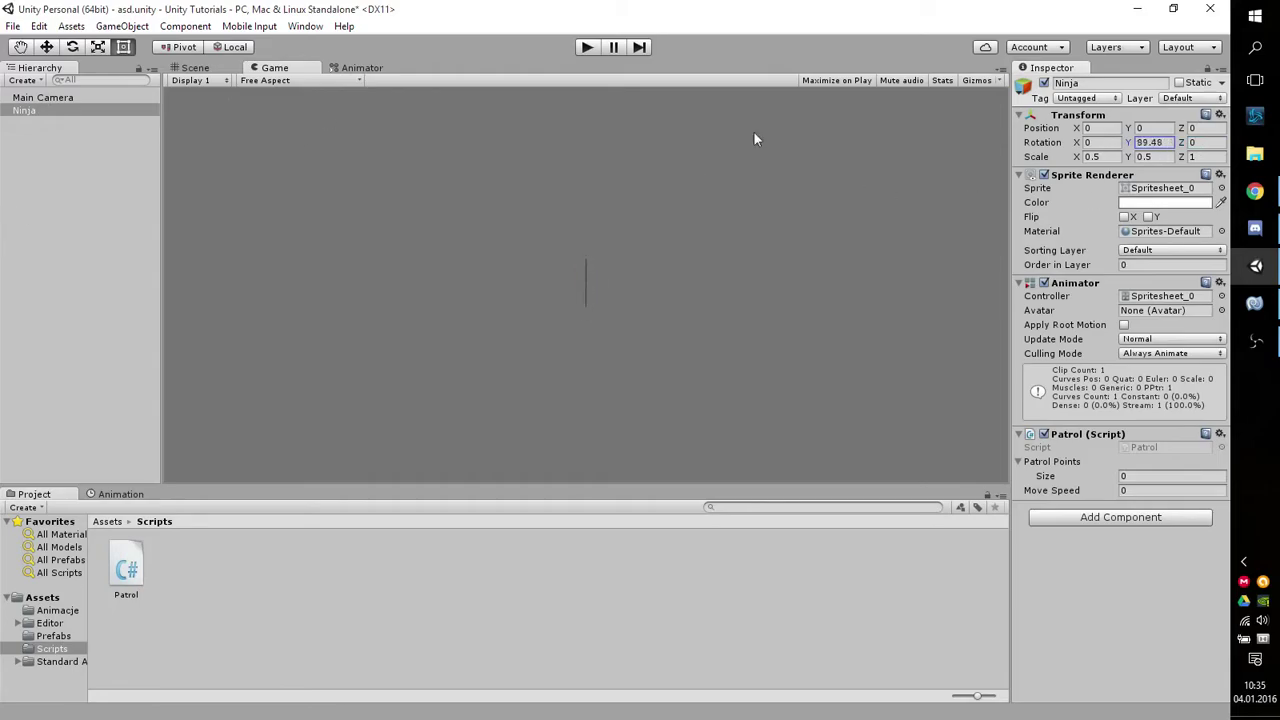
mouse_move(1152, 199)
mouse_down()
mouse_move(509, 192)
mouse_move(1237, 193)
mouse_move(152, 146)
mouse_up()
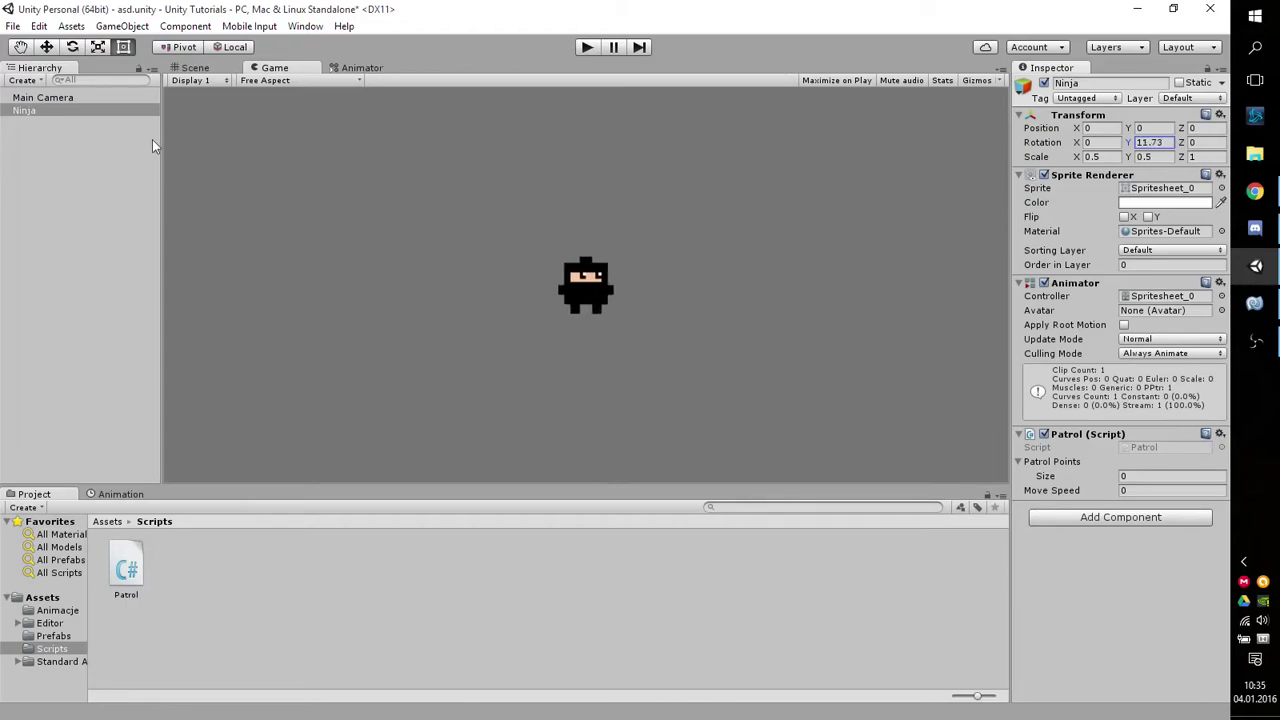
text(0)
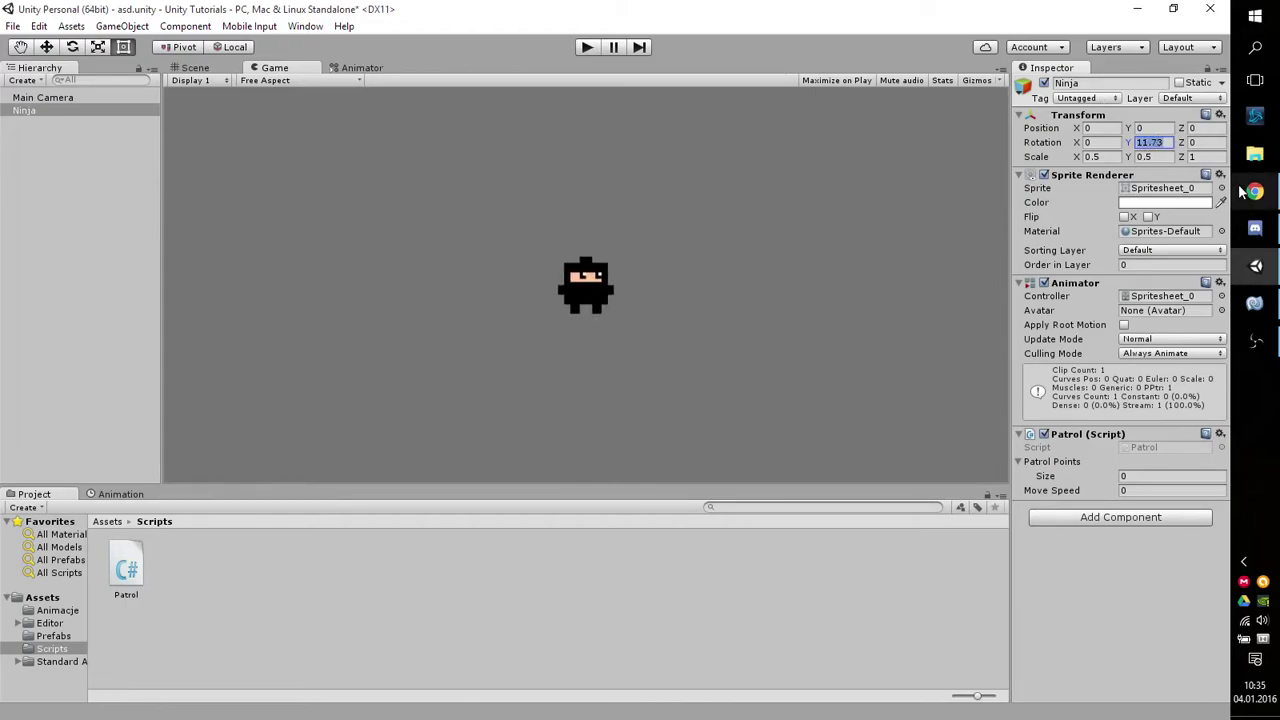
With Y rotation at 0, try a 1 by 1 Ninja scale, then set X scale back to 0.5
click(742, 308)
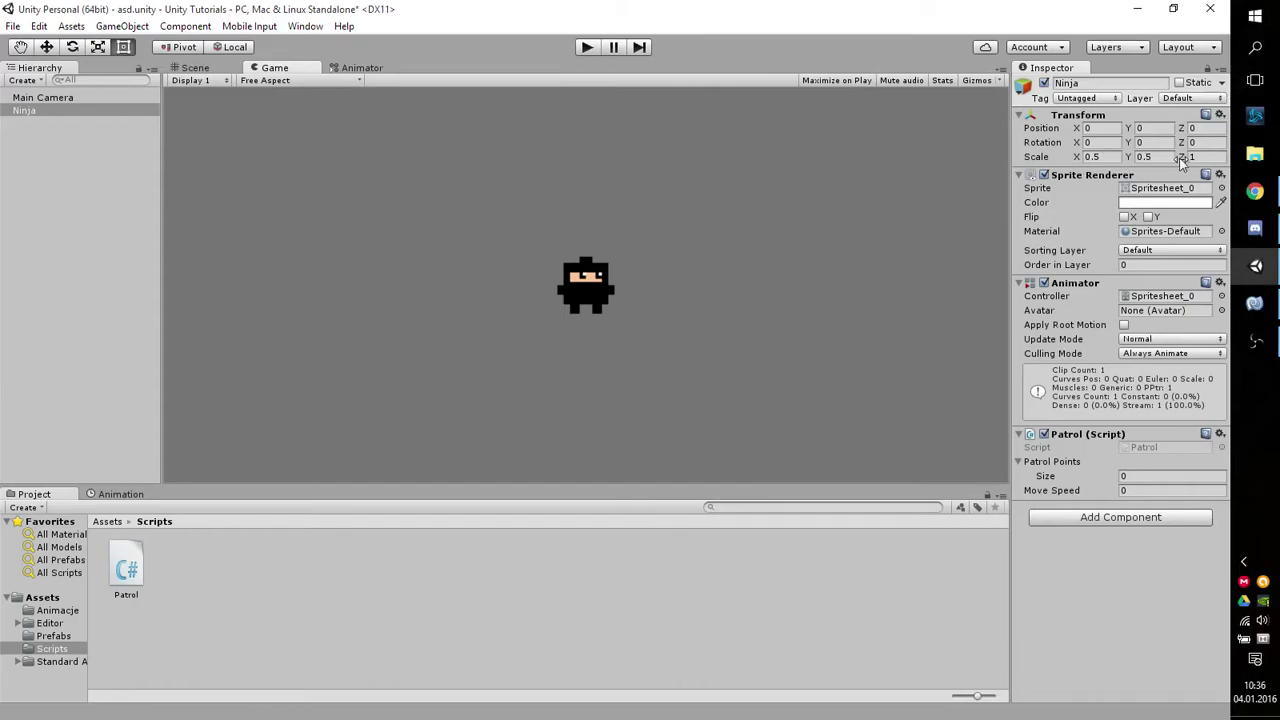
click(1108, 157)
text(1)
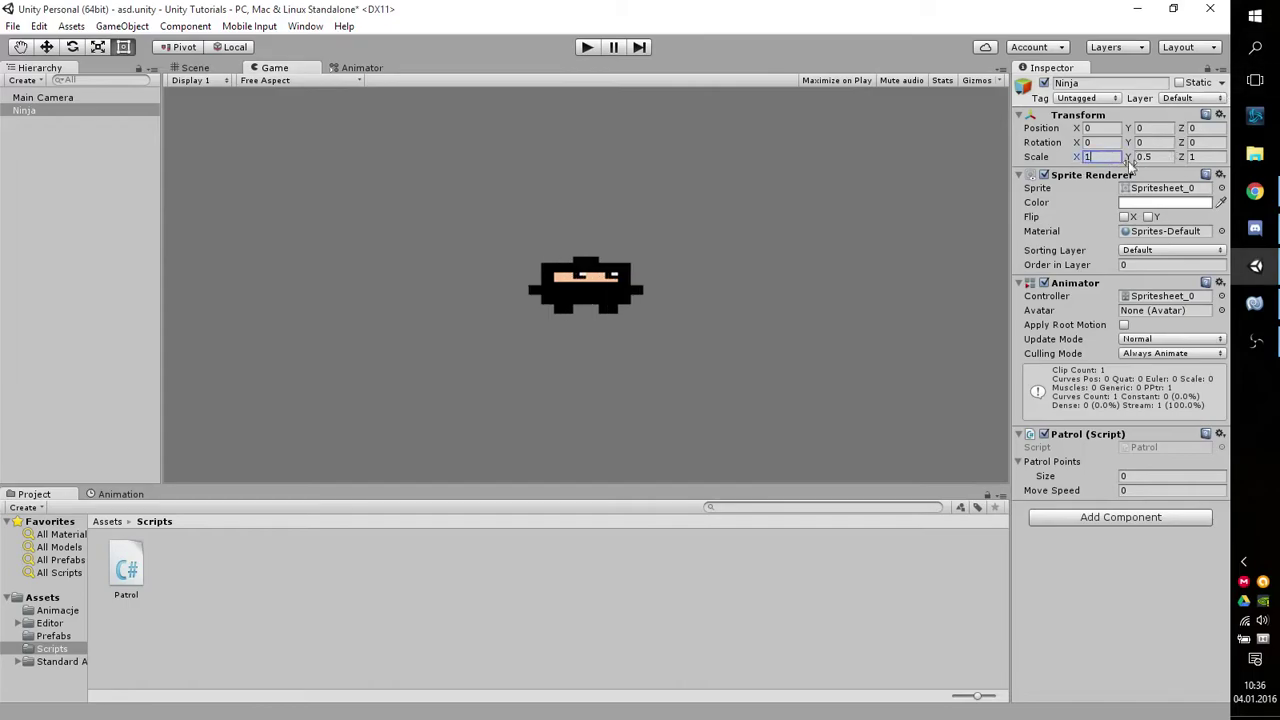
click(1143, 157)
text(1)
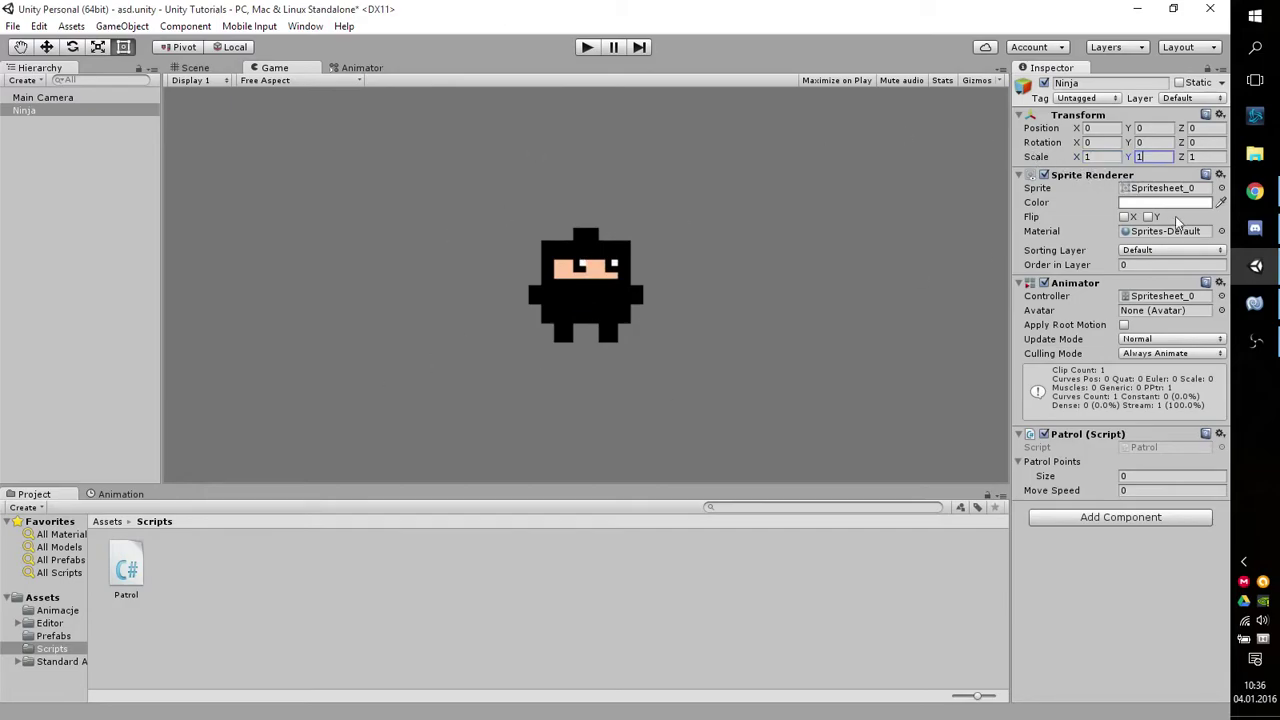
click(1090, 157)
text(0.)
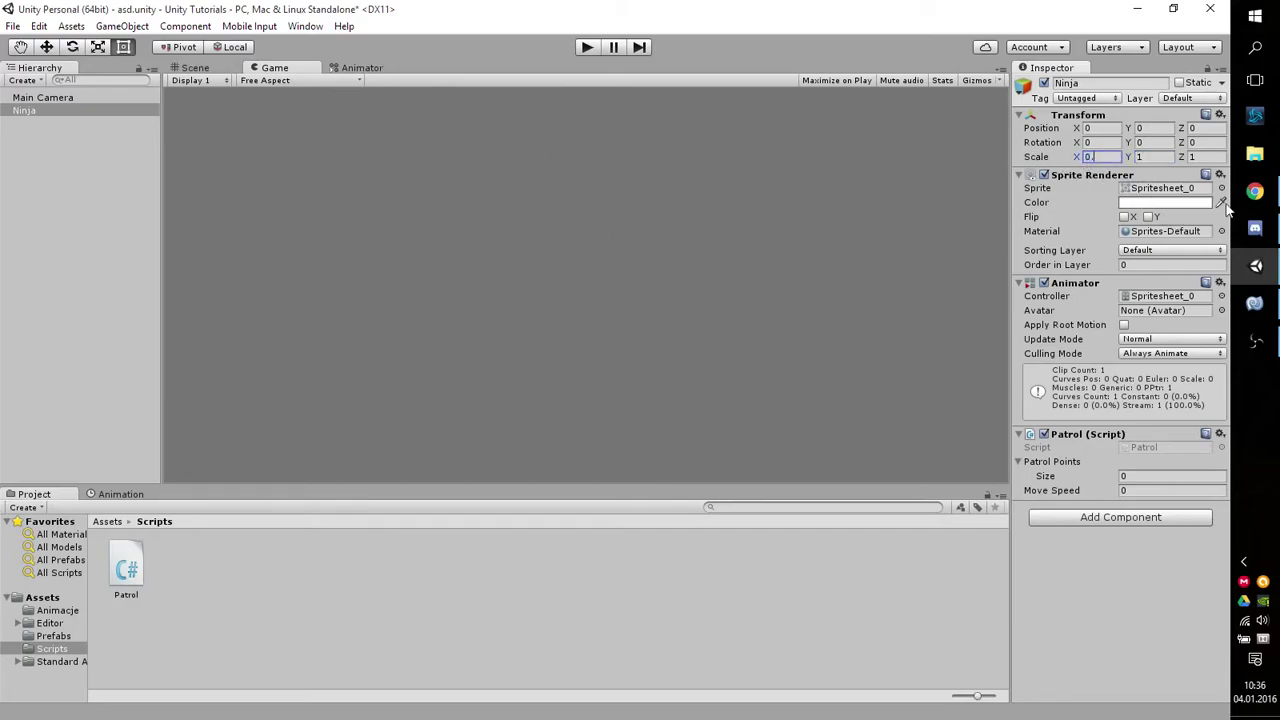
text(5)
click(1165, 157)
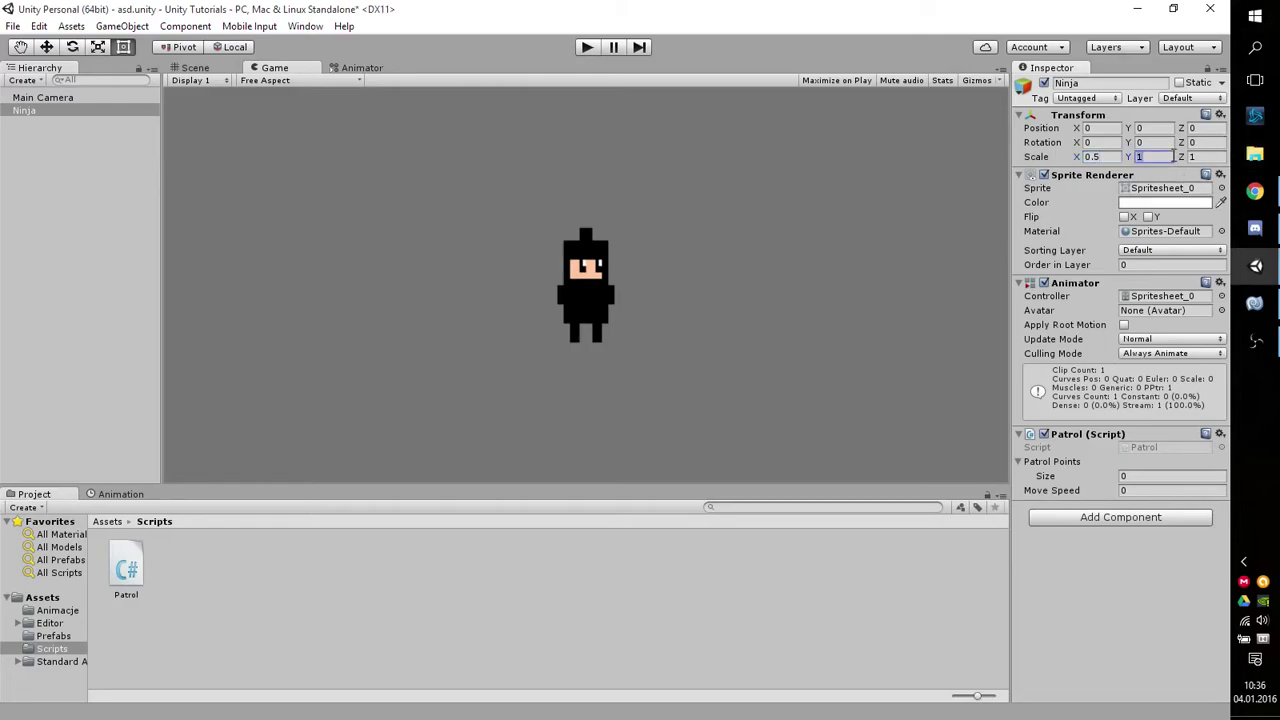
text(0.5)
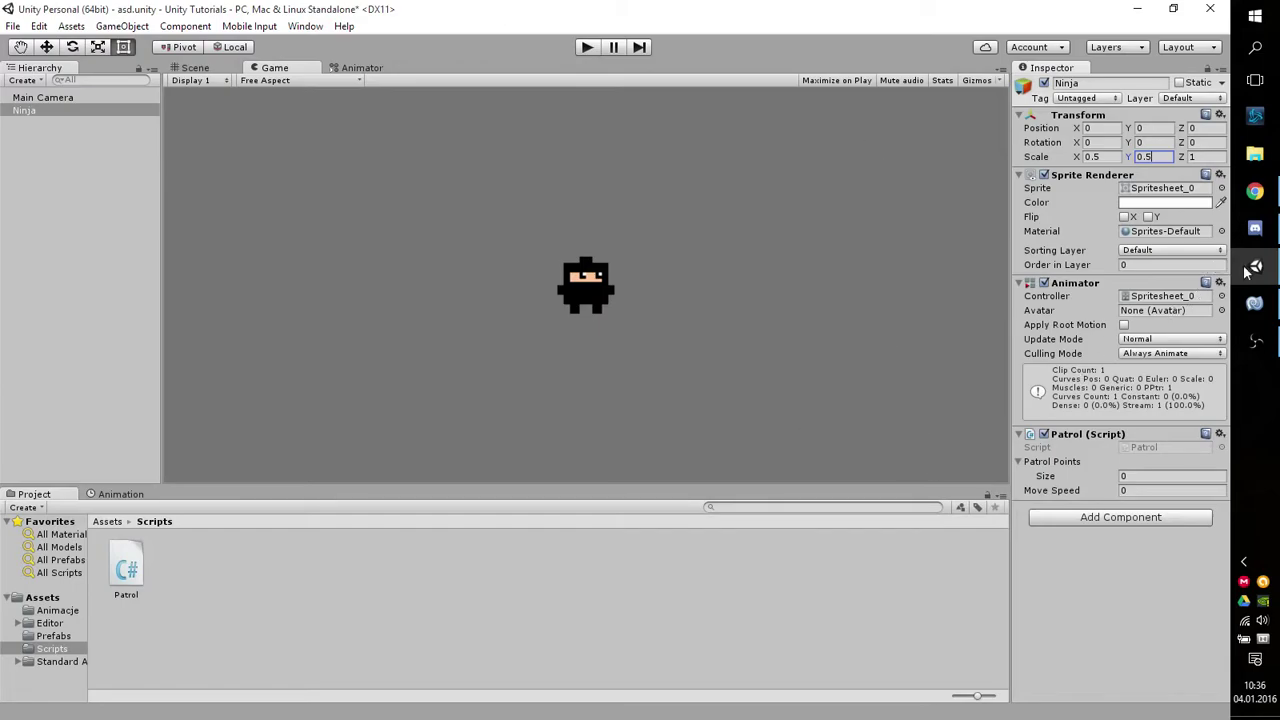
click(1268, 310)
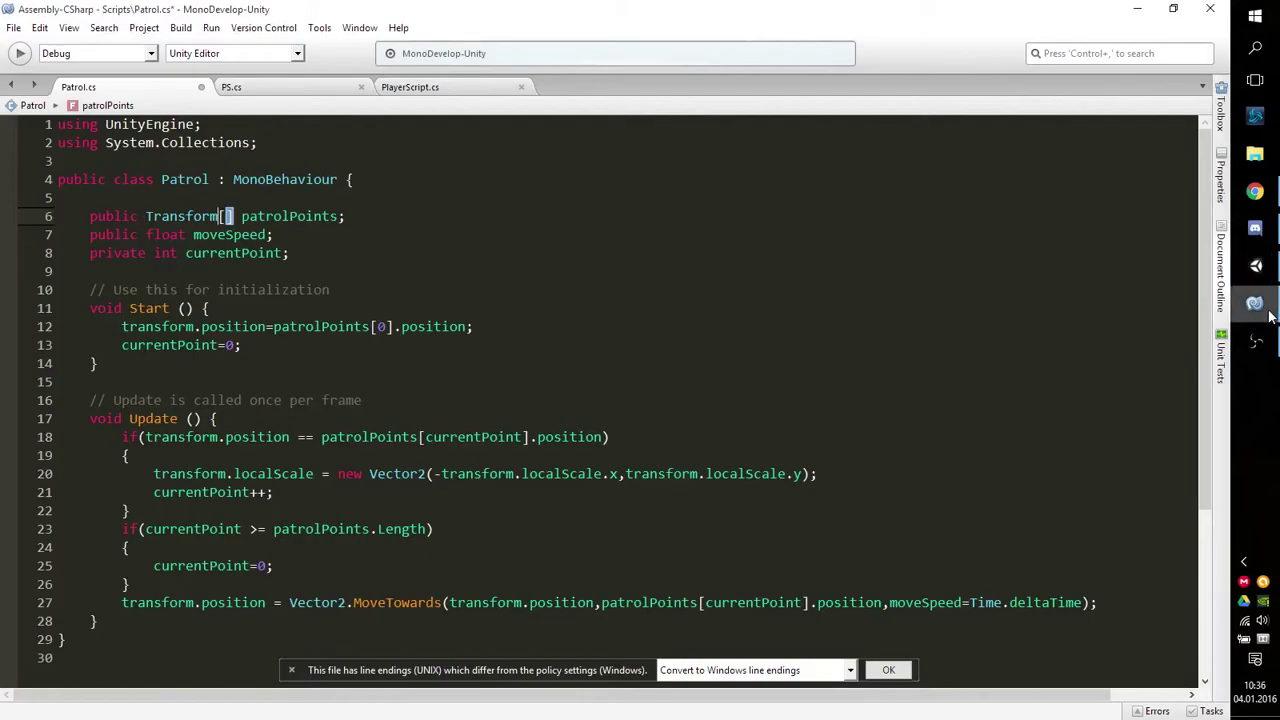
click(369, 235)
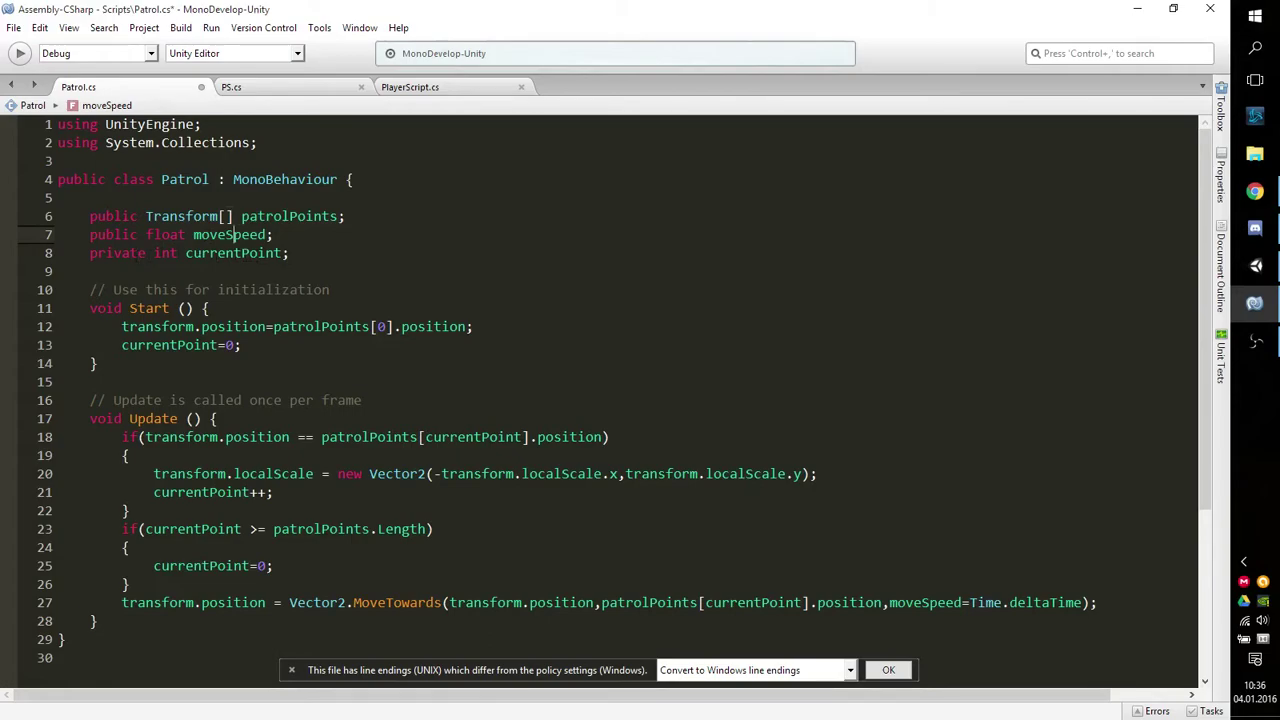
click(210, 253)
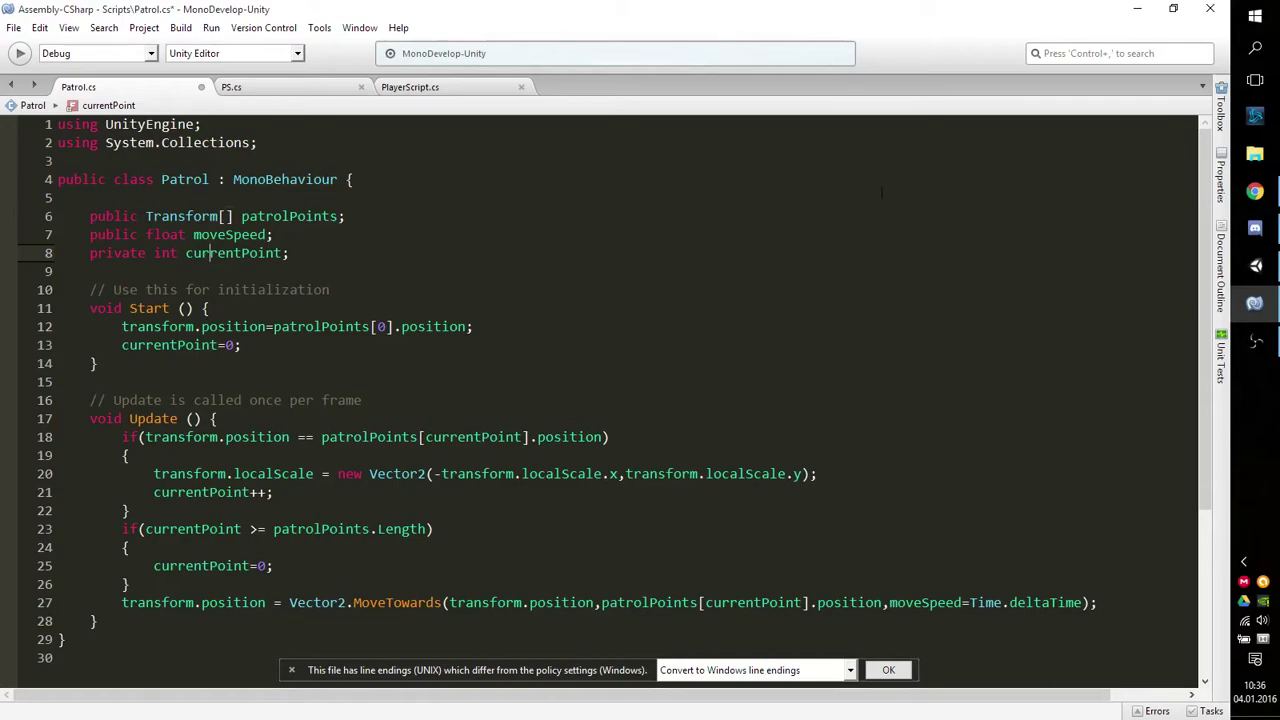
scroll(232, 244, down, 4)
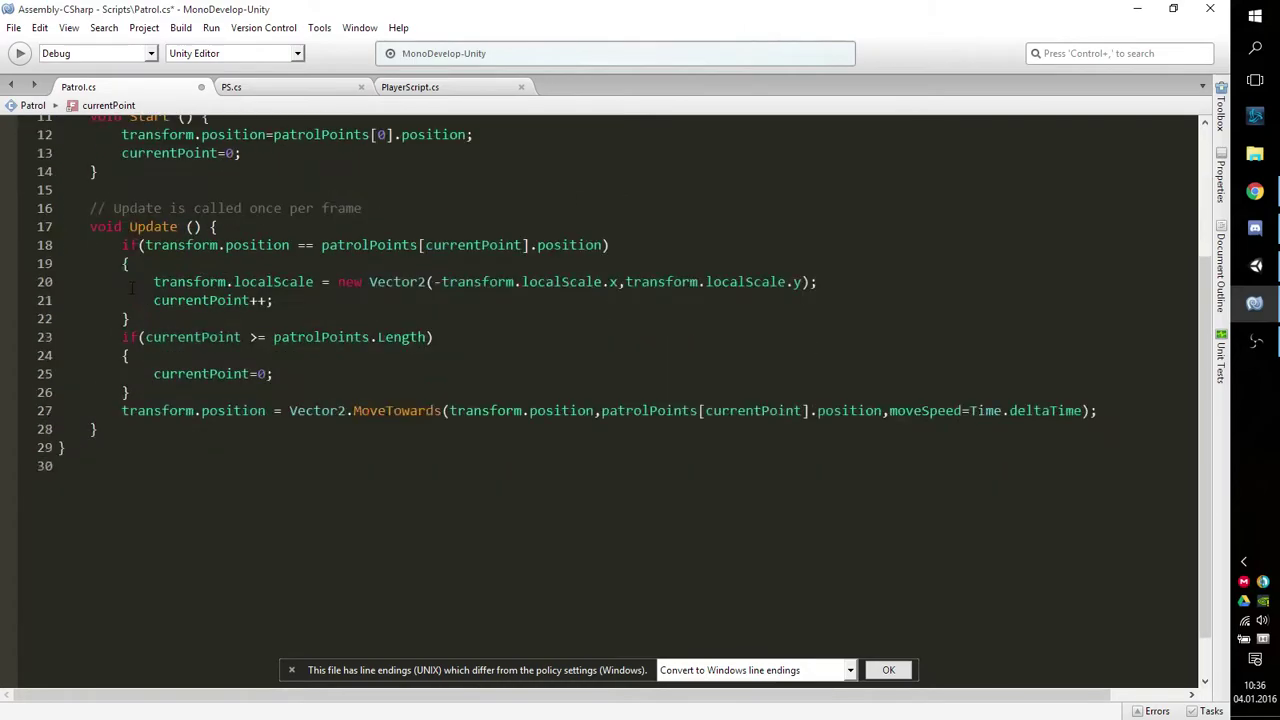
scroll(232, 244, up, 2)
scroll(232, 244, up, 1)
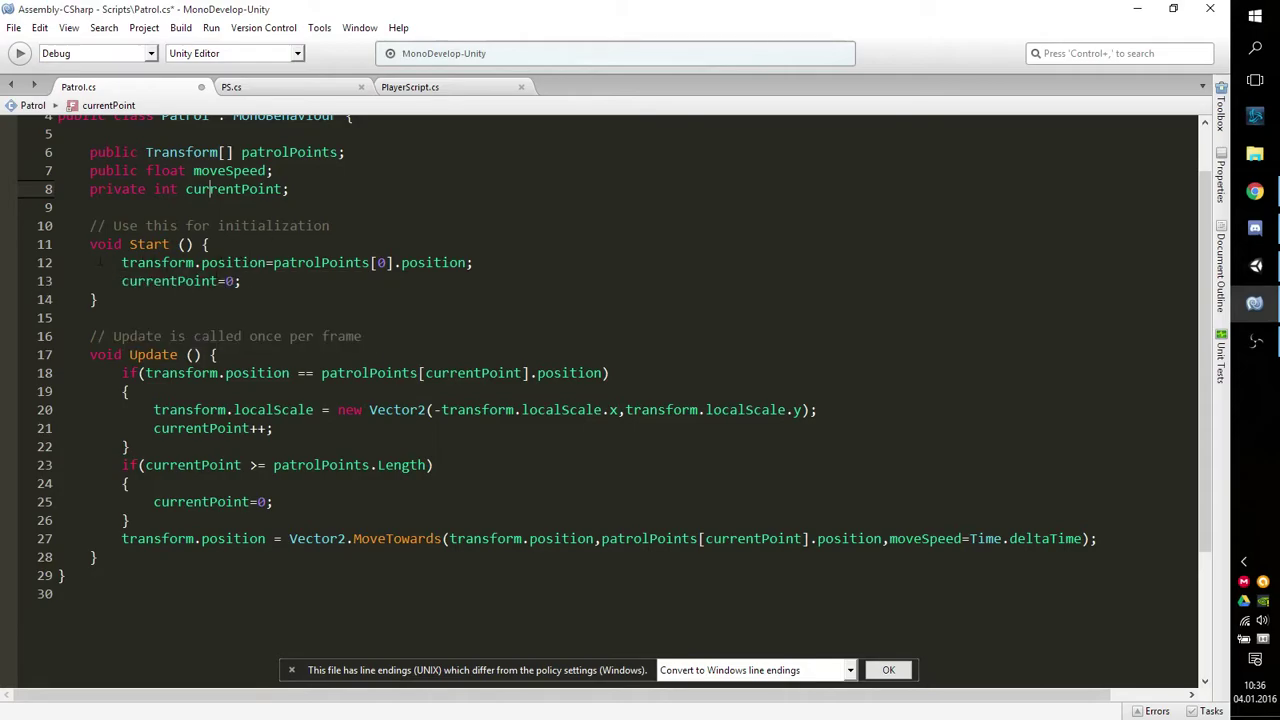
mouse_move(122, 262)
mouse_down()
mouse_move(258, 262)
mouse_move(122, 262)
mouse_up()
click(267, 262)
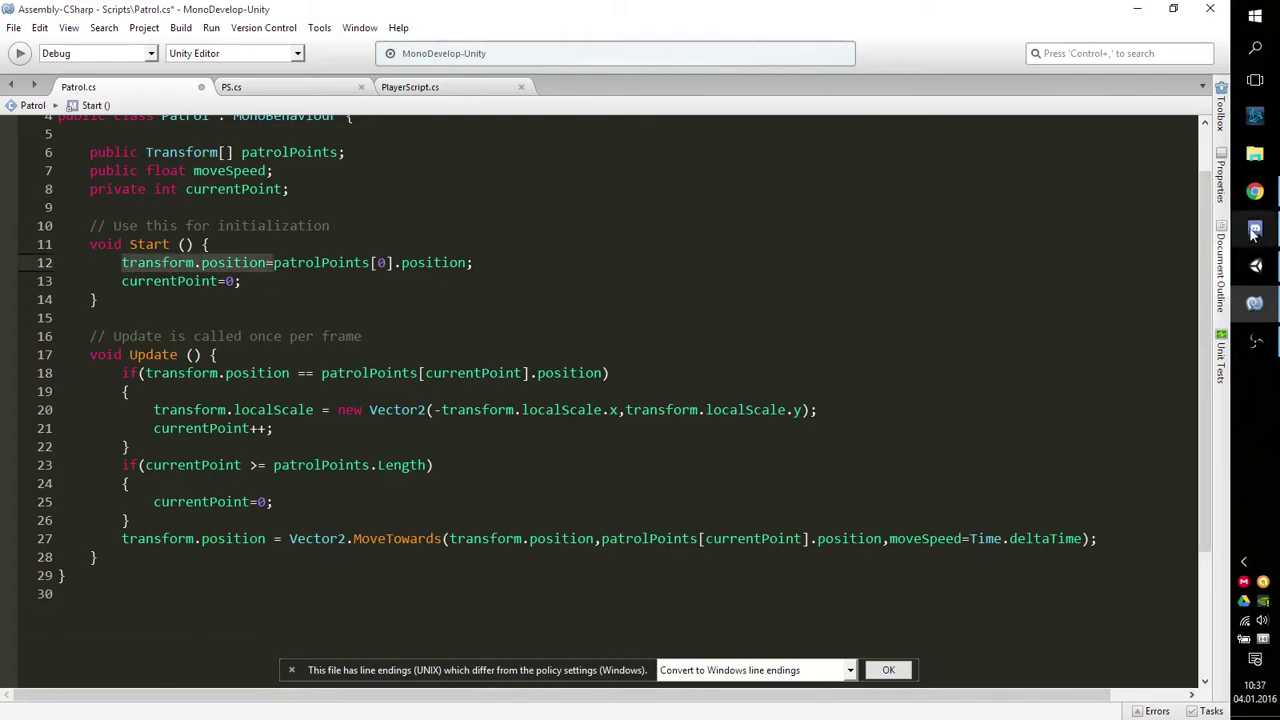
click(1256, 190)
click(1256, 190)
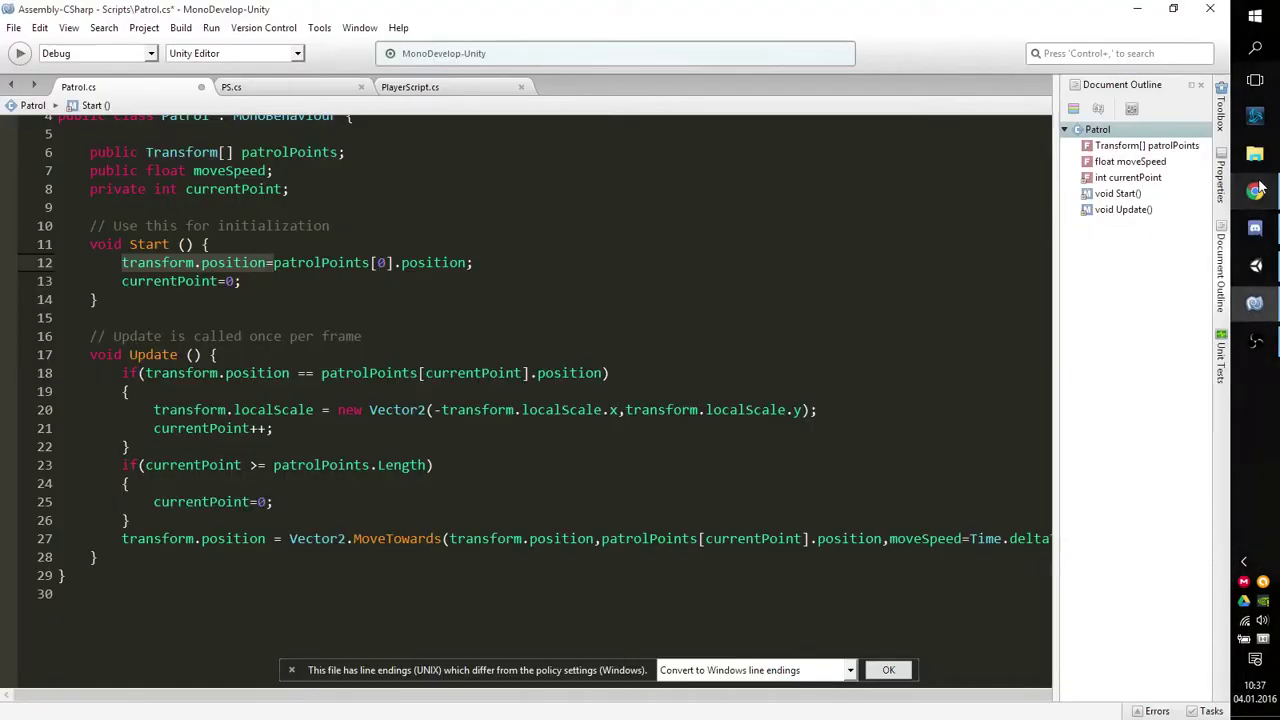
Back in Unity, slide the Ninja's Transform Position Y until it reads 0.92
click(1256, 265)
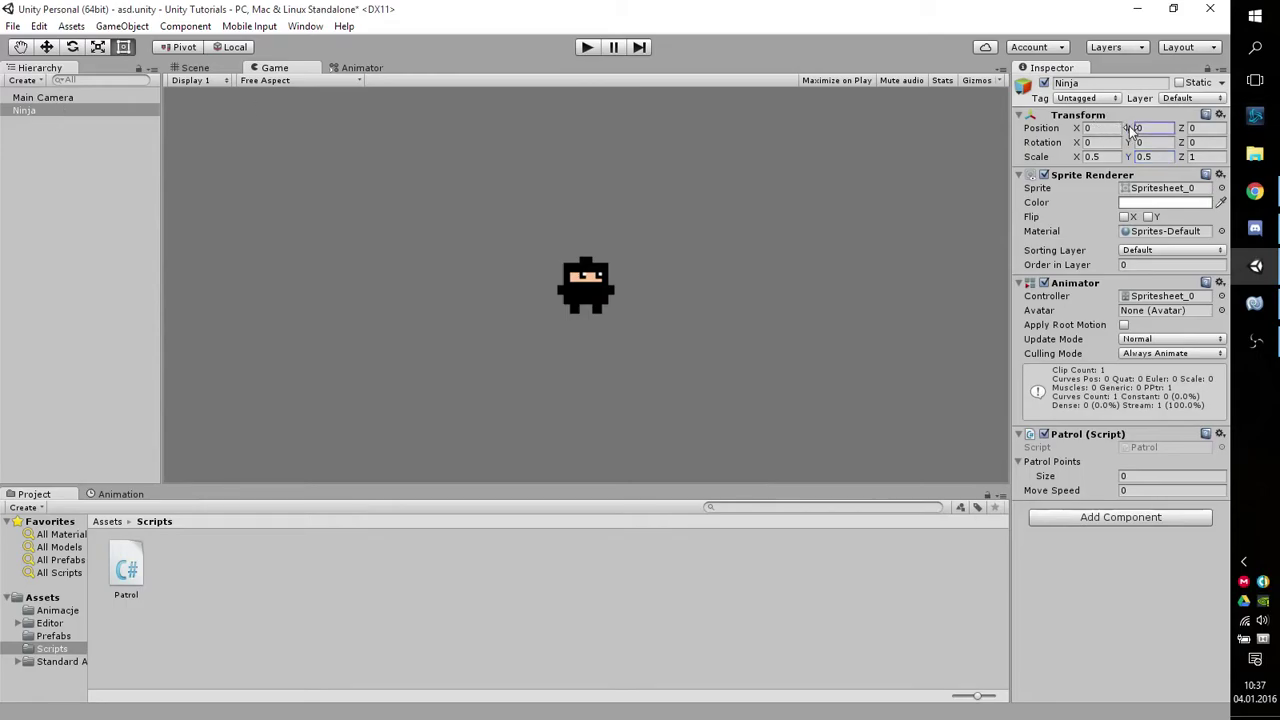
mouse_move(1129, 127)
mouse_down()
mouse_move(1052, 135)
mouse_move(1153, 141)
mouse_up()
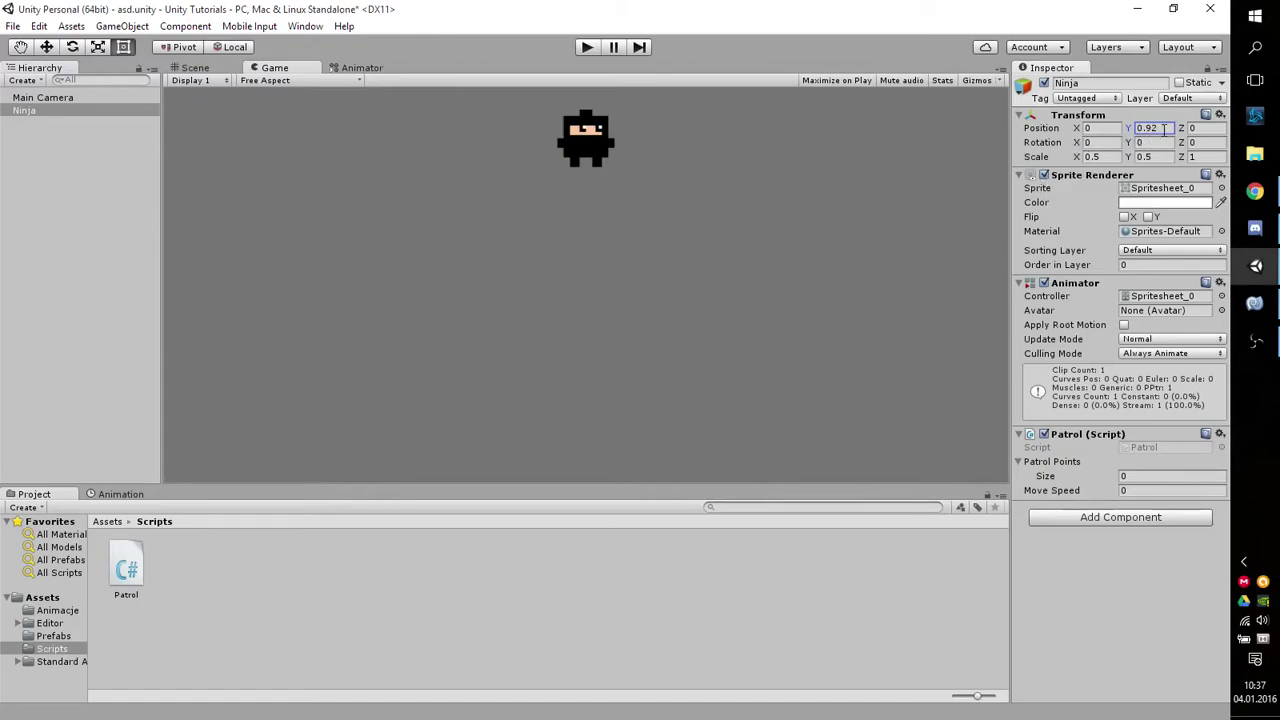
click(1164, 128)
click(1255, 303)
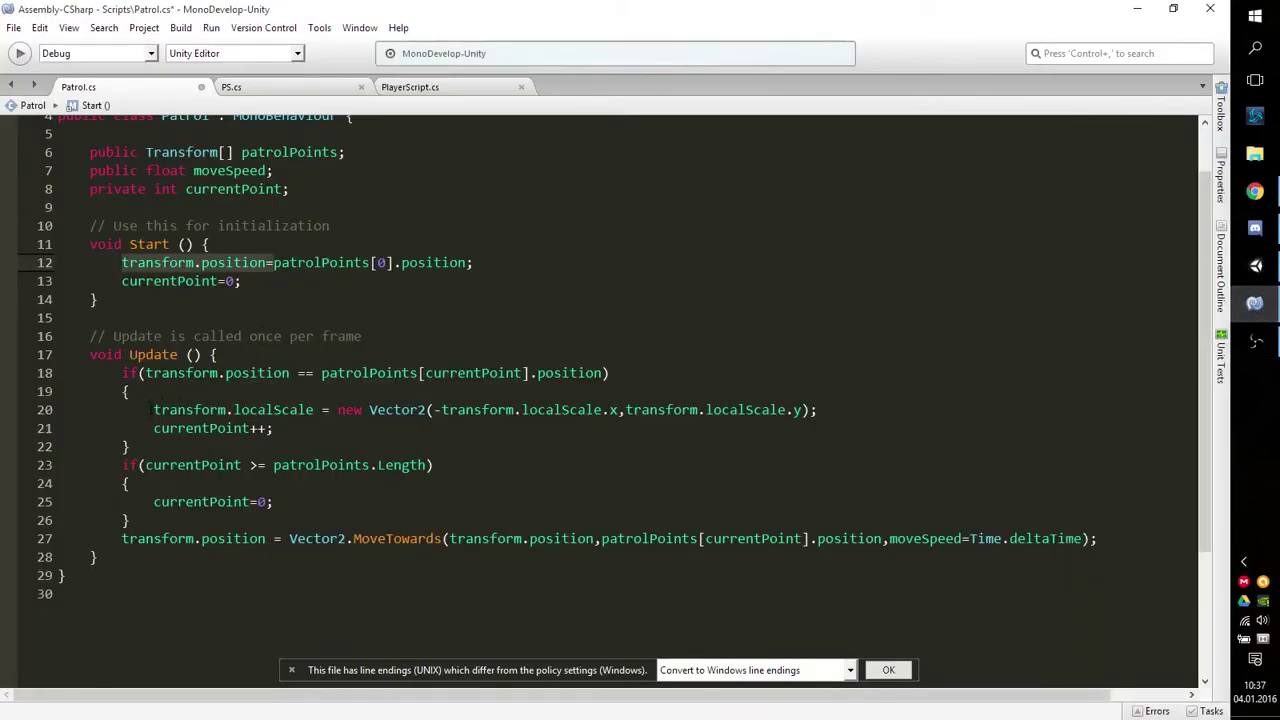
click(146, 266)
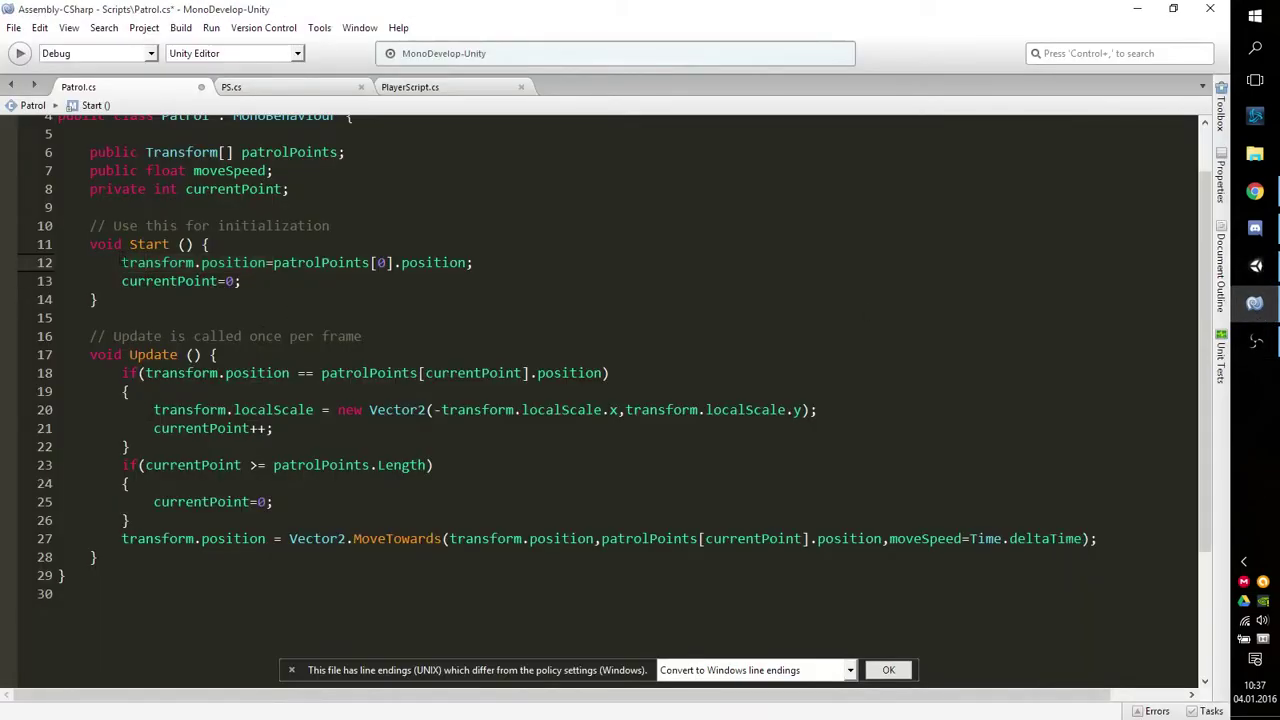
drag(121, 263, 265, 263)
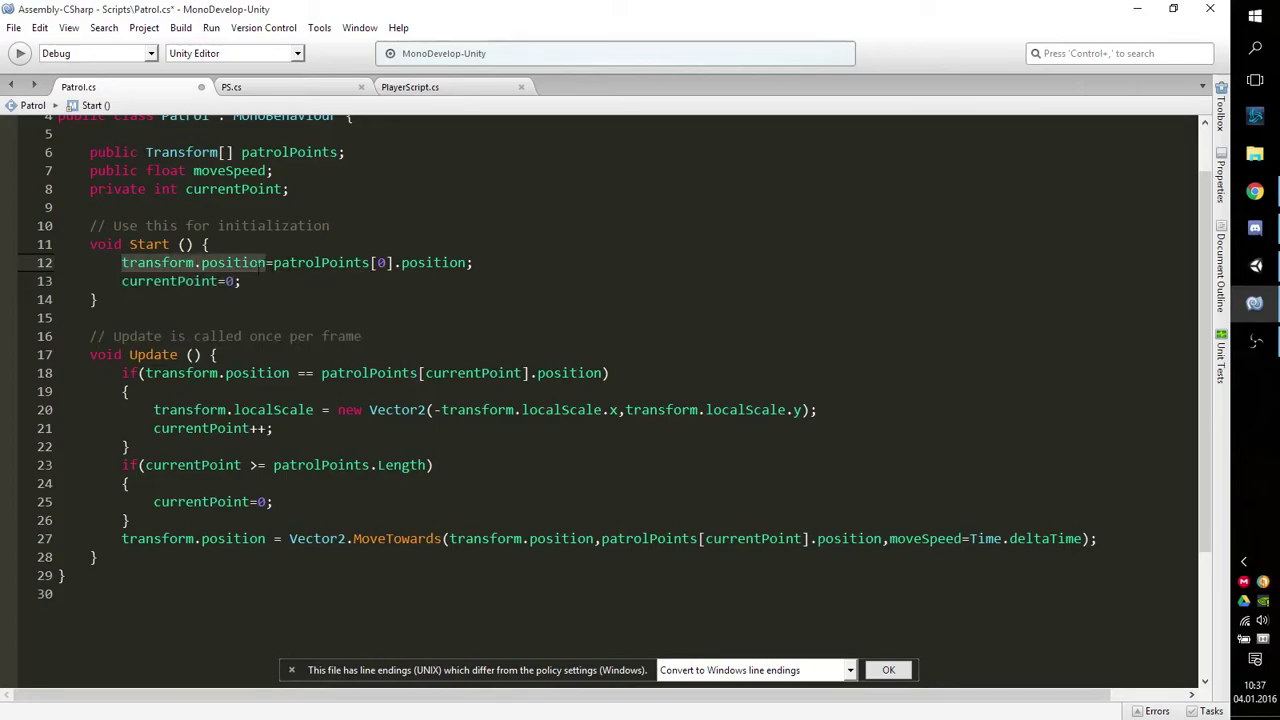
click(273, 263)
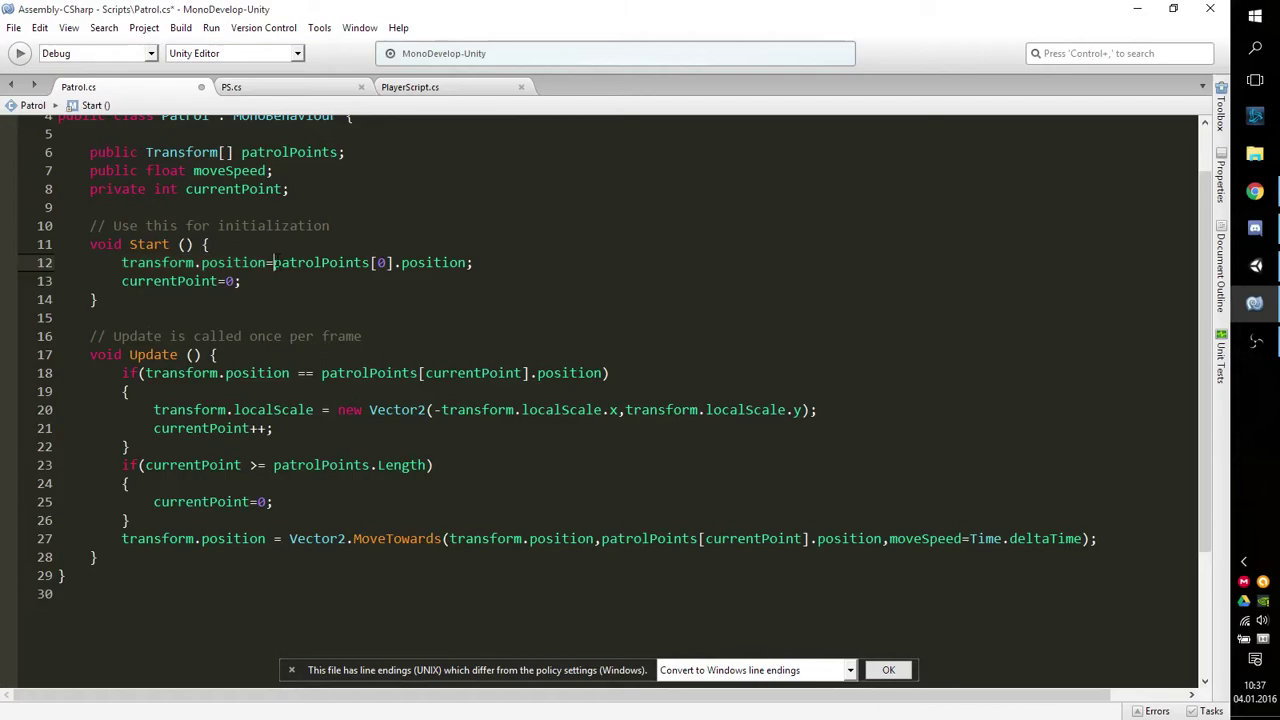
drag(273, 263, 468, 263)
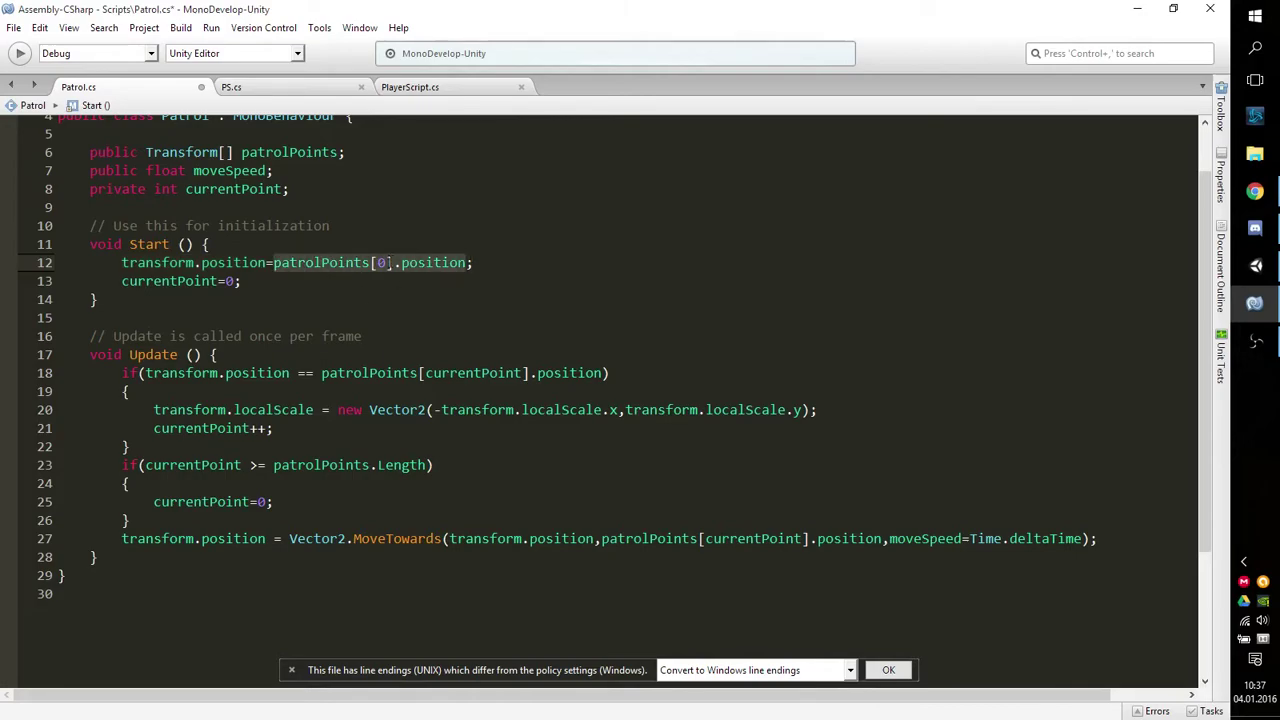
click(379, 263)
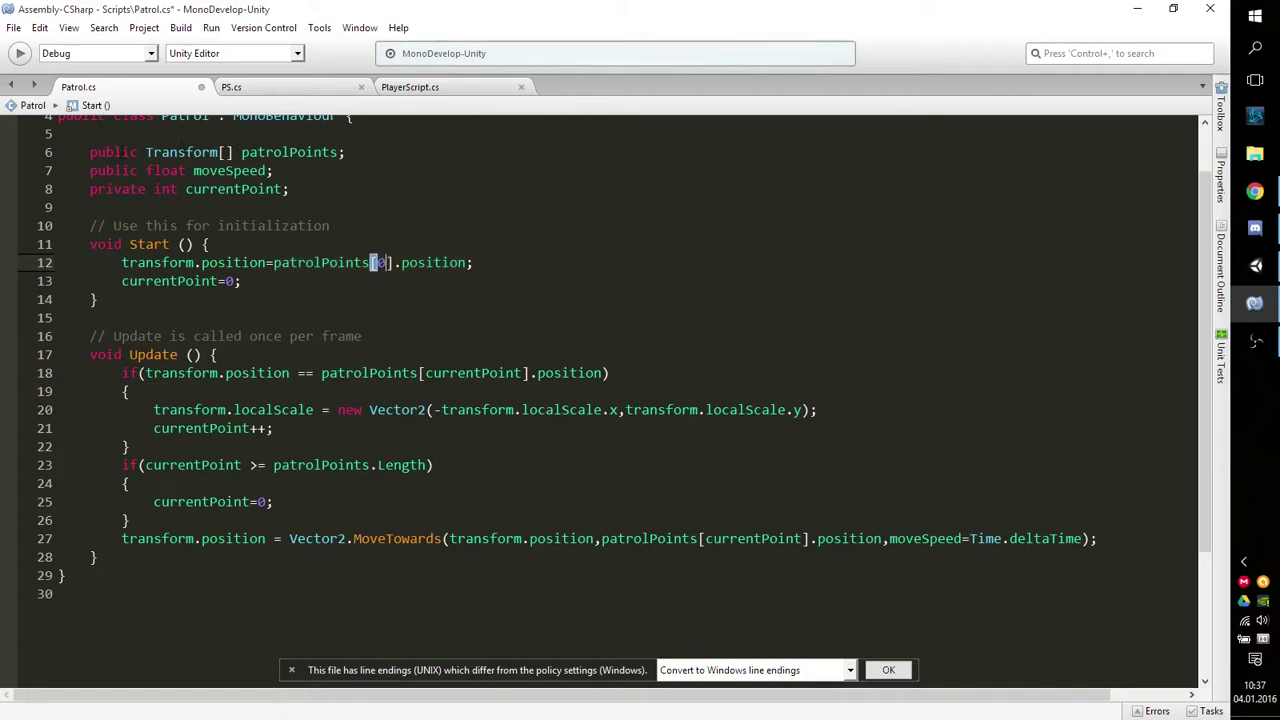
click(228, 152)
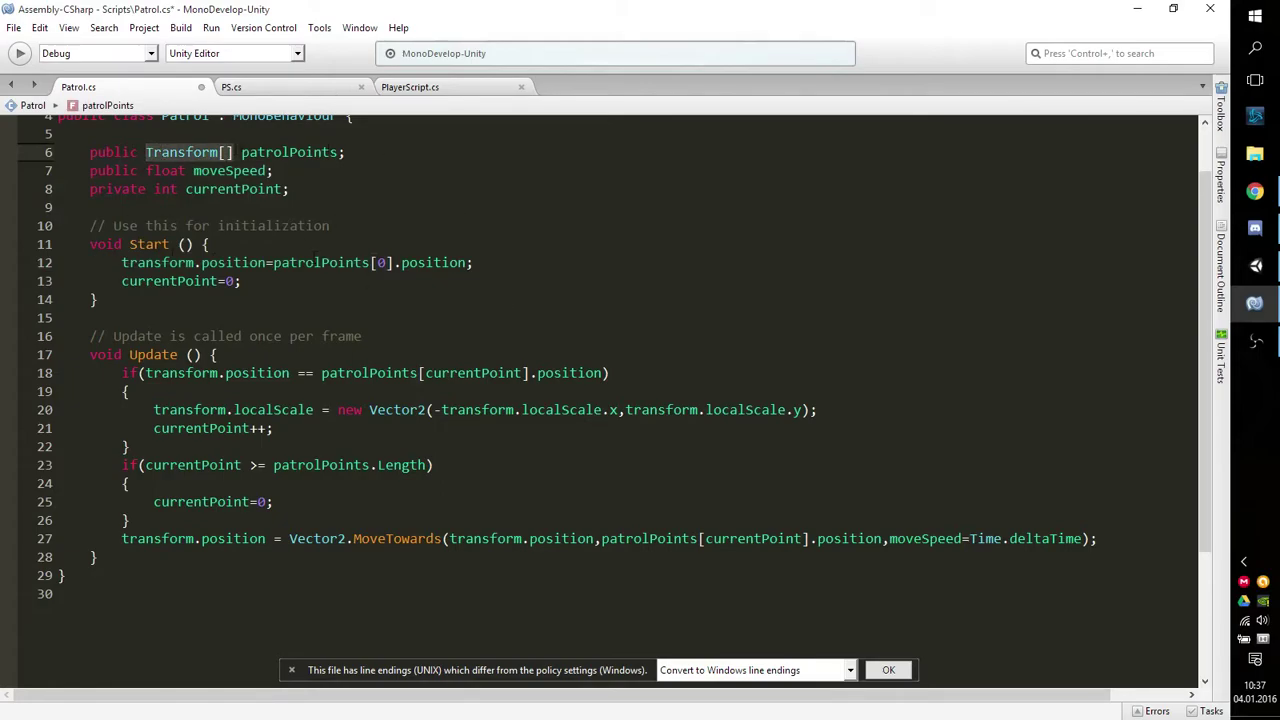
click(316, 262)
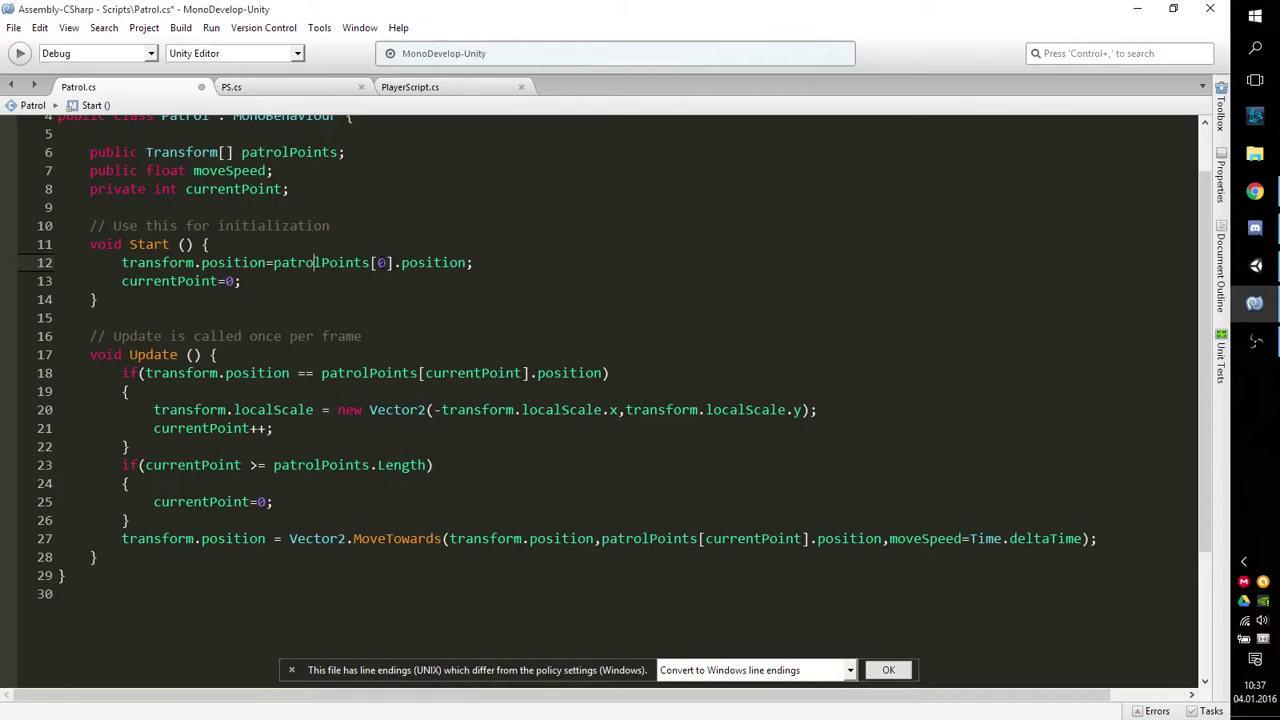
click(379, 262)
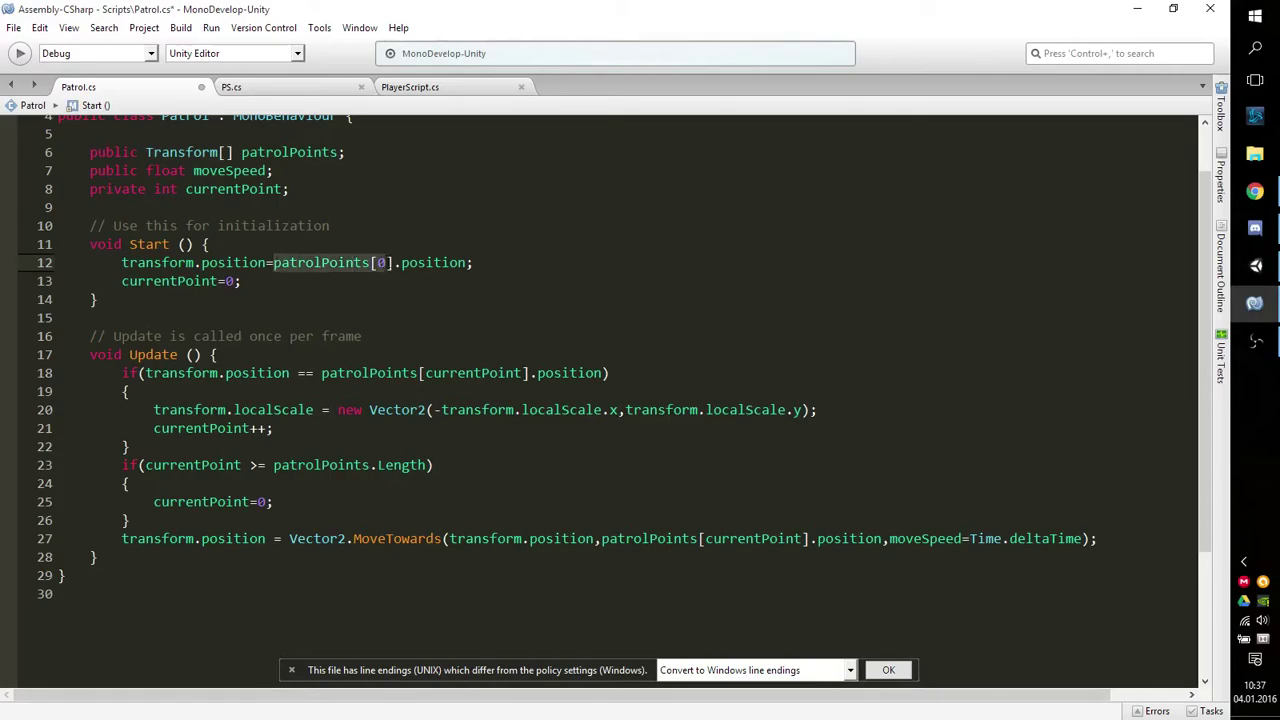
click(393, 262)
drag(122, 262, 266, 262)
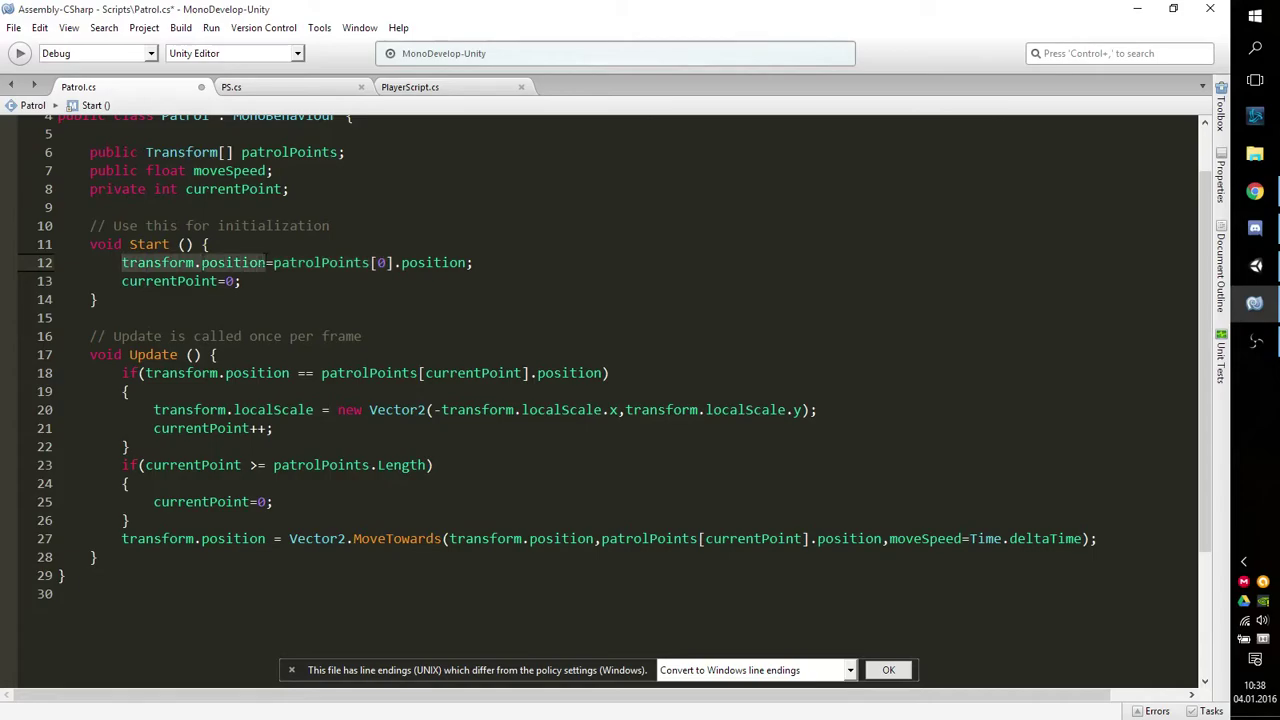
click(227, 281)
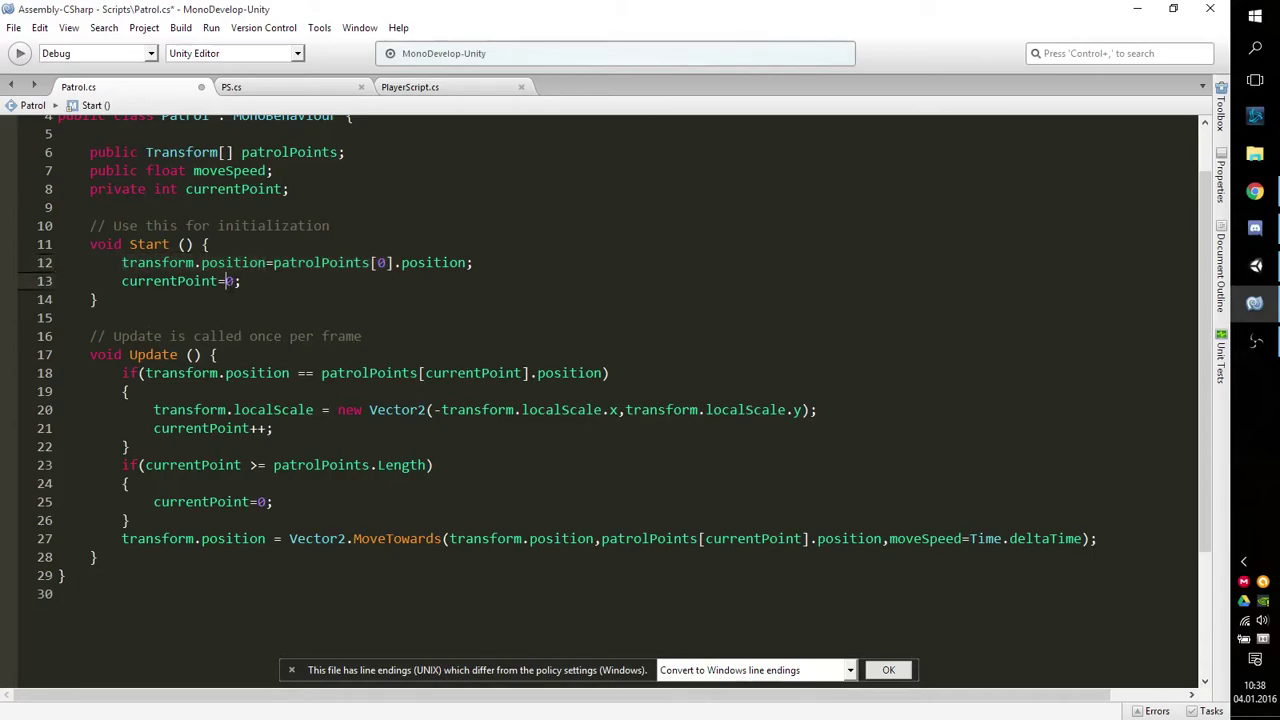
drag(121, 281, 250, 283)
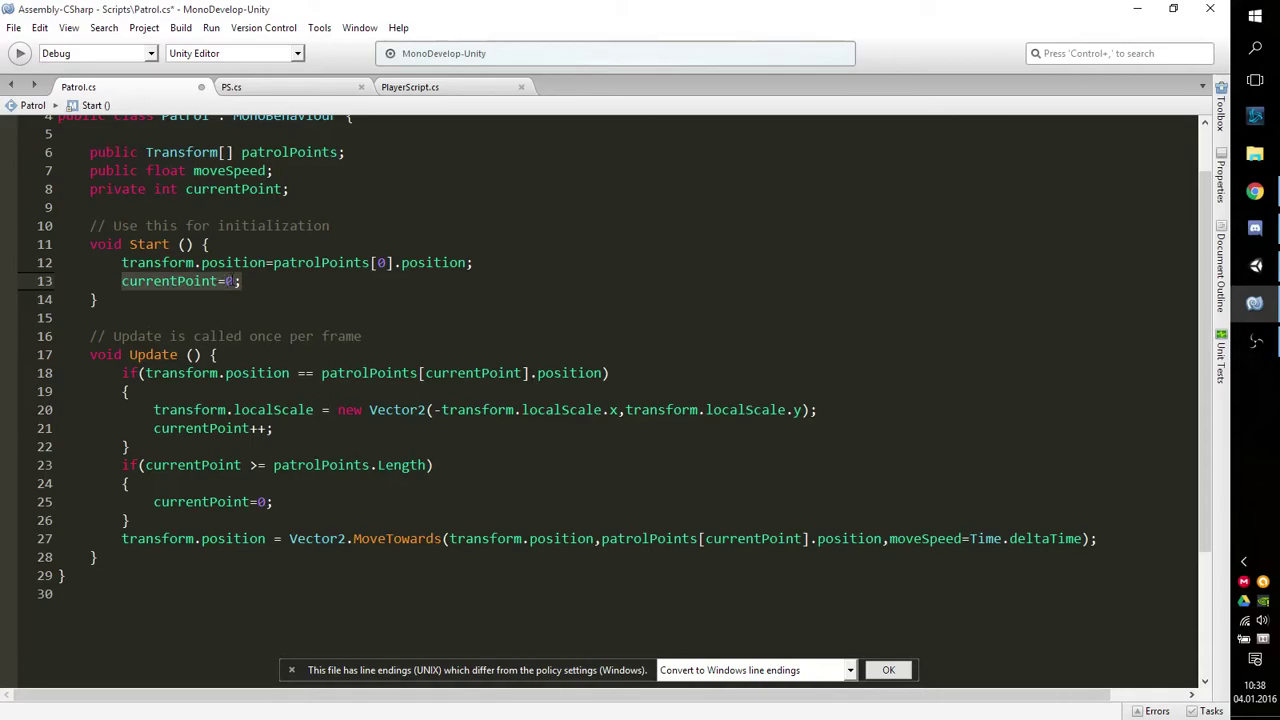
mouse_move(228, 282)
click(385, 262)
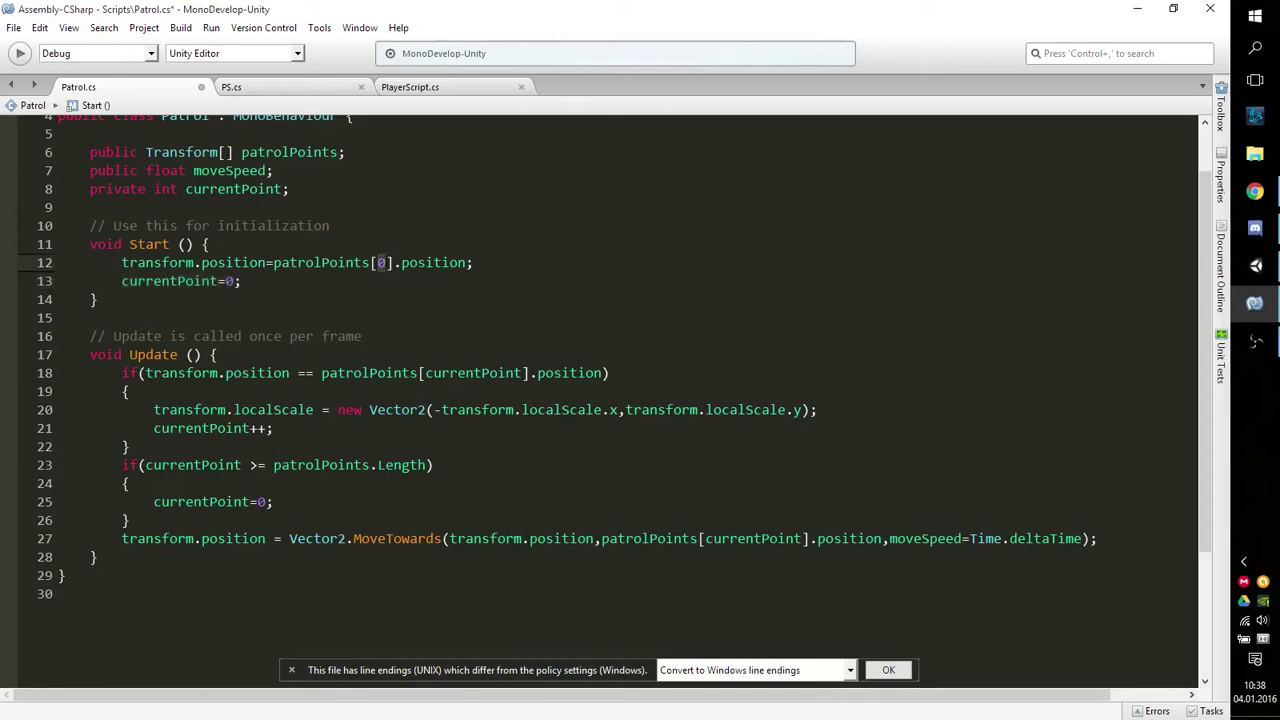
click(232, 281)
click(185, 281)
double_click(211, 281)
drag(211, 281, 256, 287)
drag(122, 262, 265, 262)
click(290, 305)
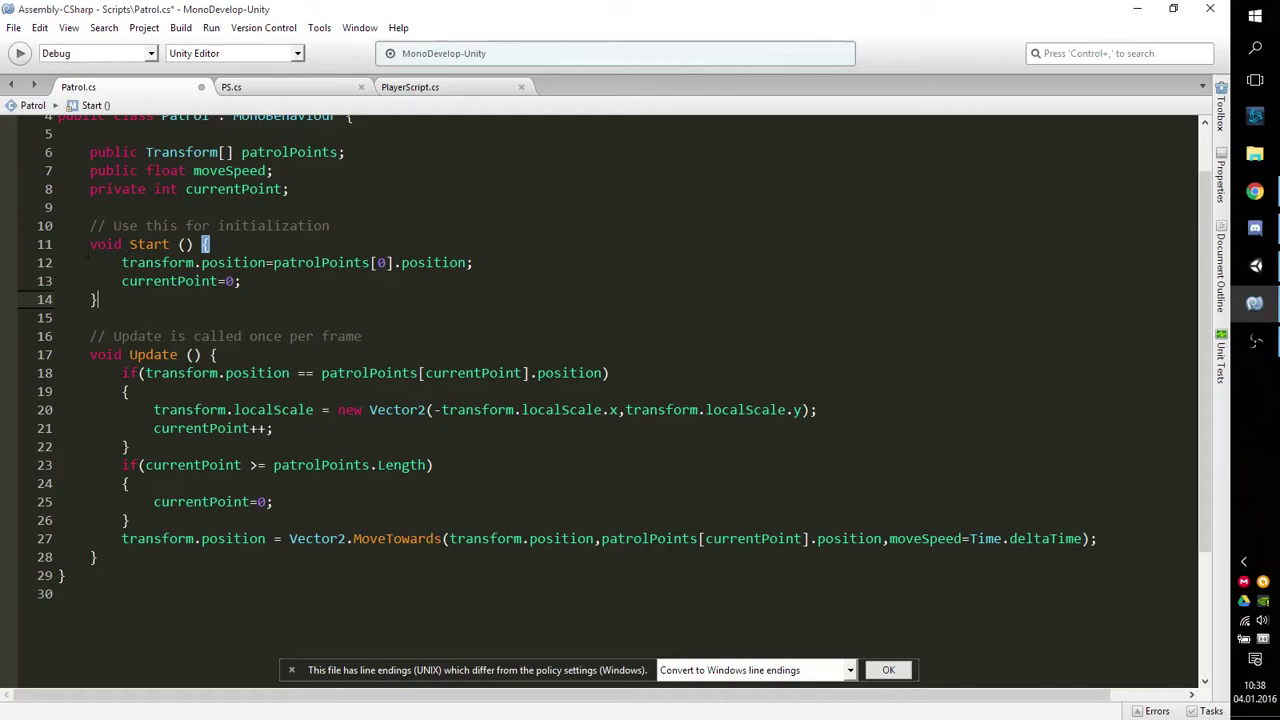
drag(60, 244, 131, 302)
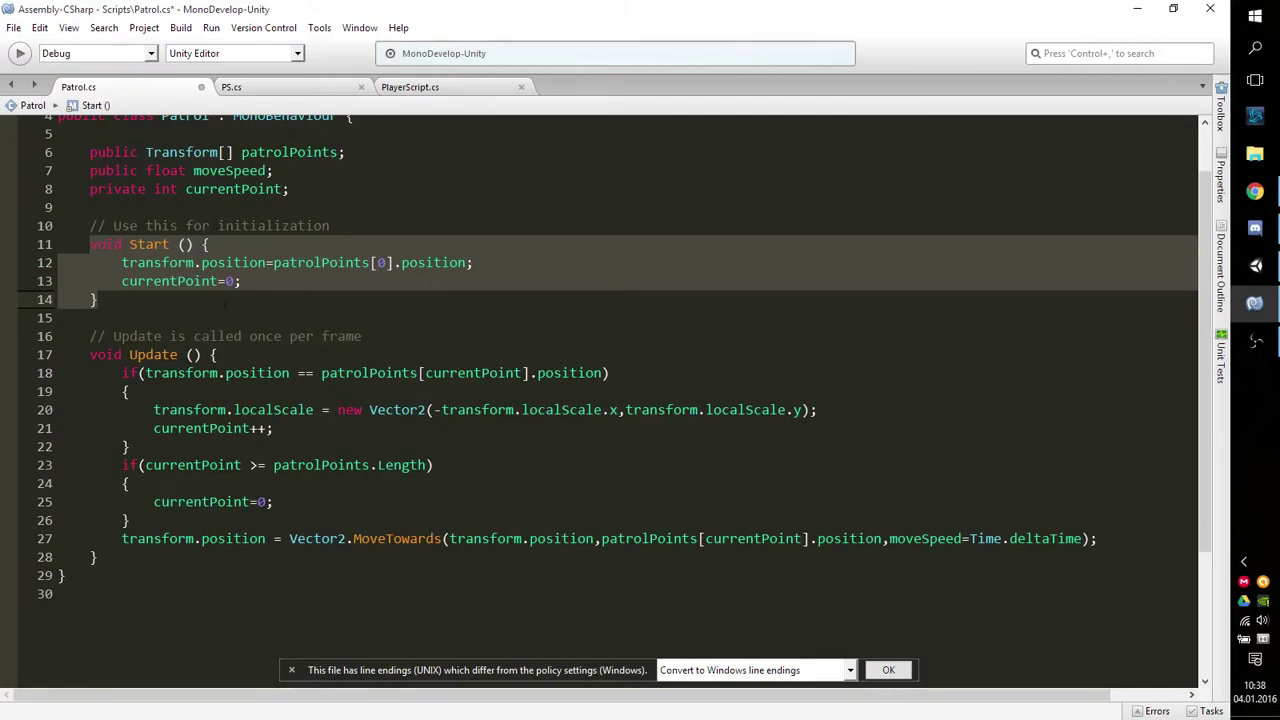
scroll(220, 311, down, 1)
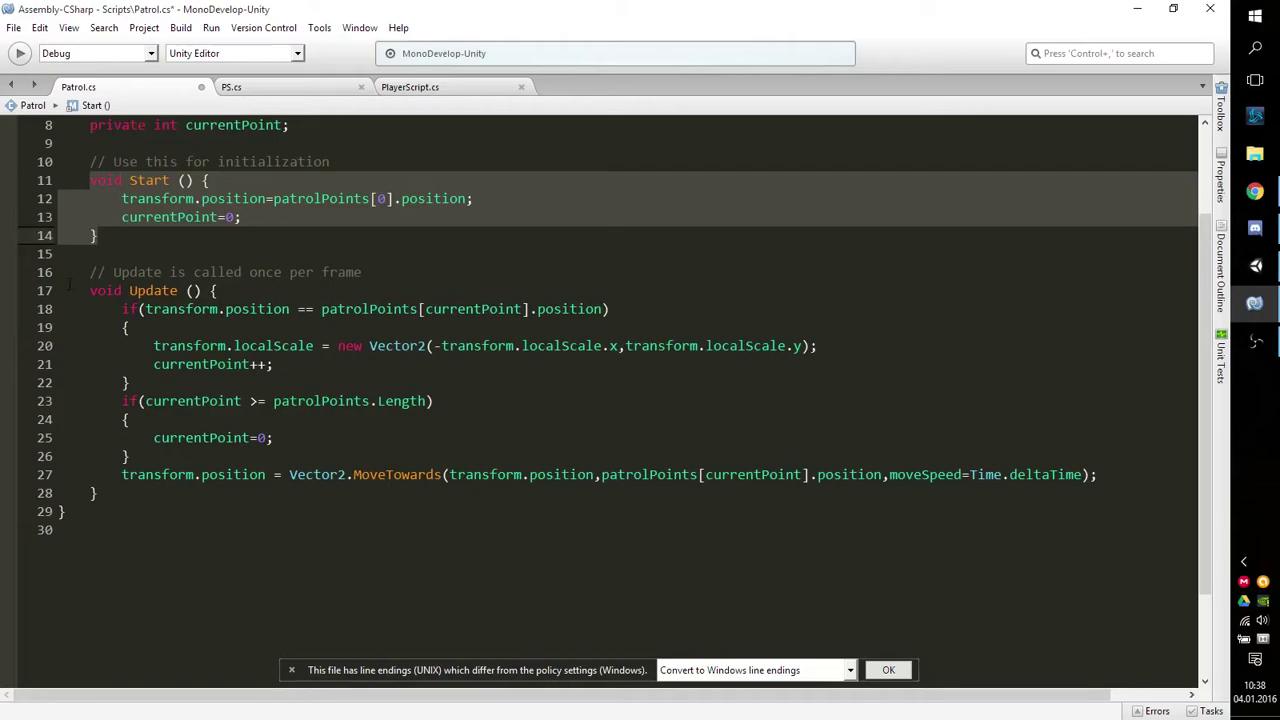
drag(86, 290, 218, 290)
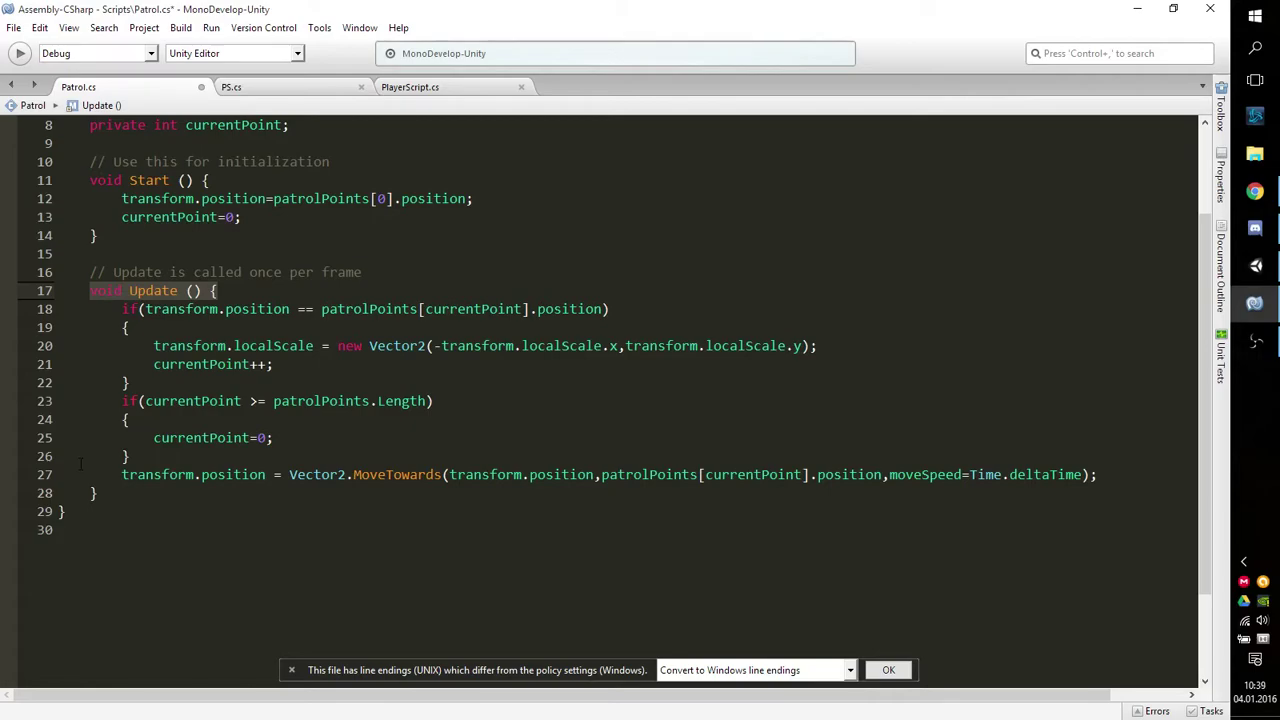
click(218, 290)
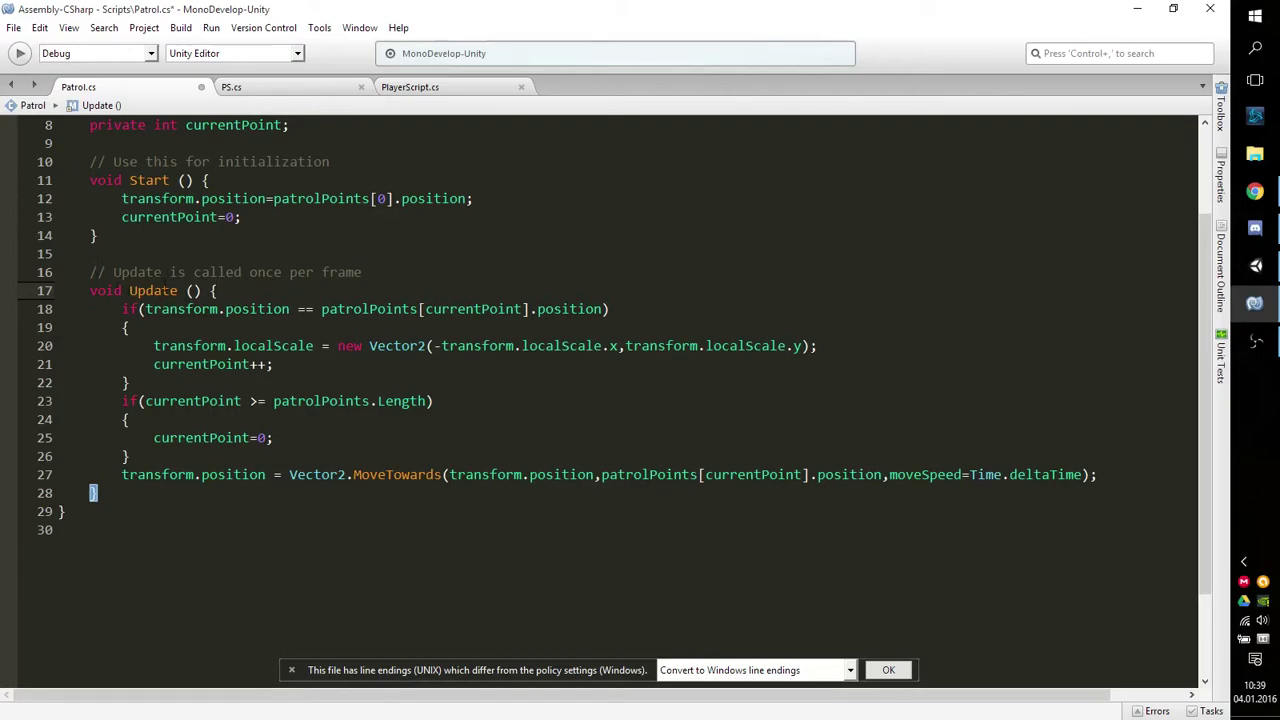
drag(121, 290, 178, 290)
click(200, 290)
click(137, 290)
click(233, 290)
click(122, 309)
drag(122, 309, 131, 327)
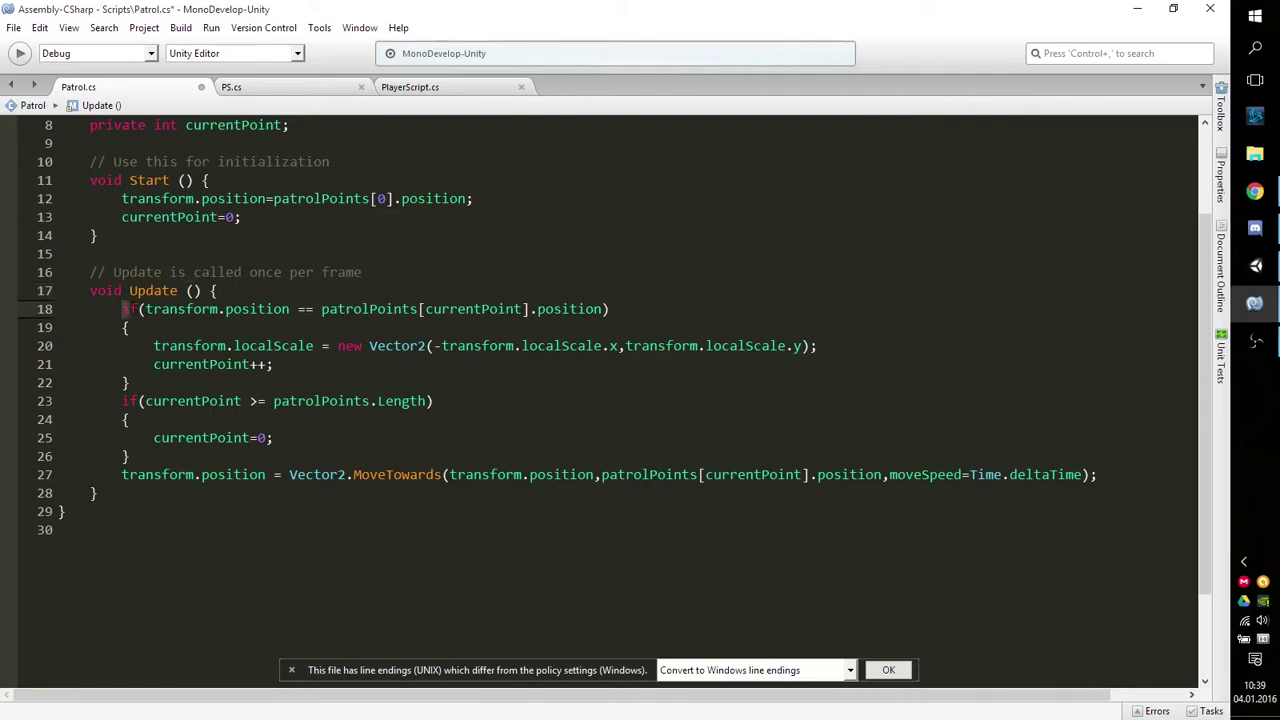
click(257, 309)
drag(146, 309, 289, 309)
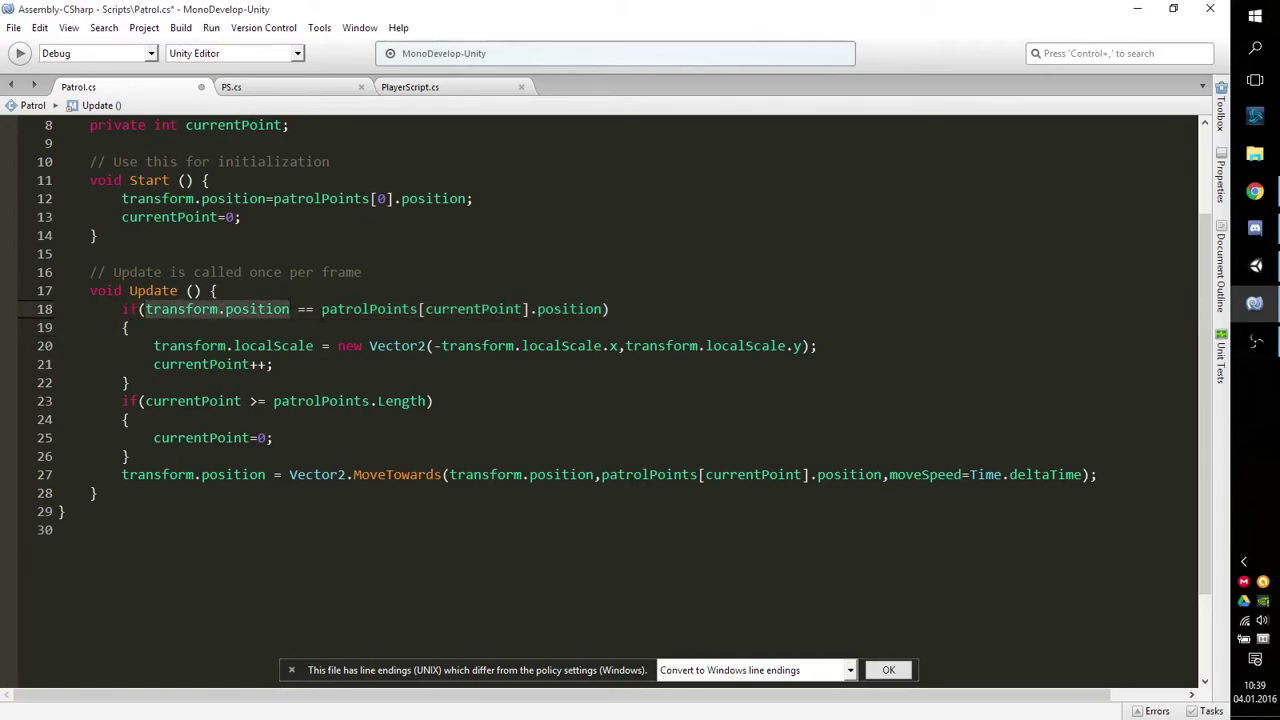
click(304, 309)
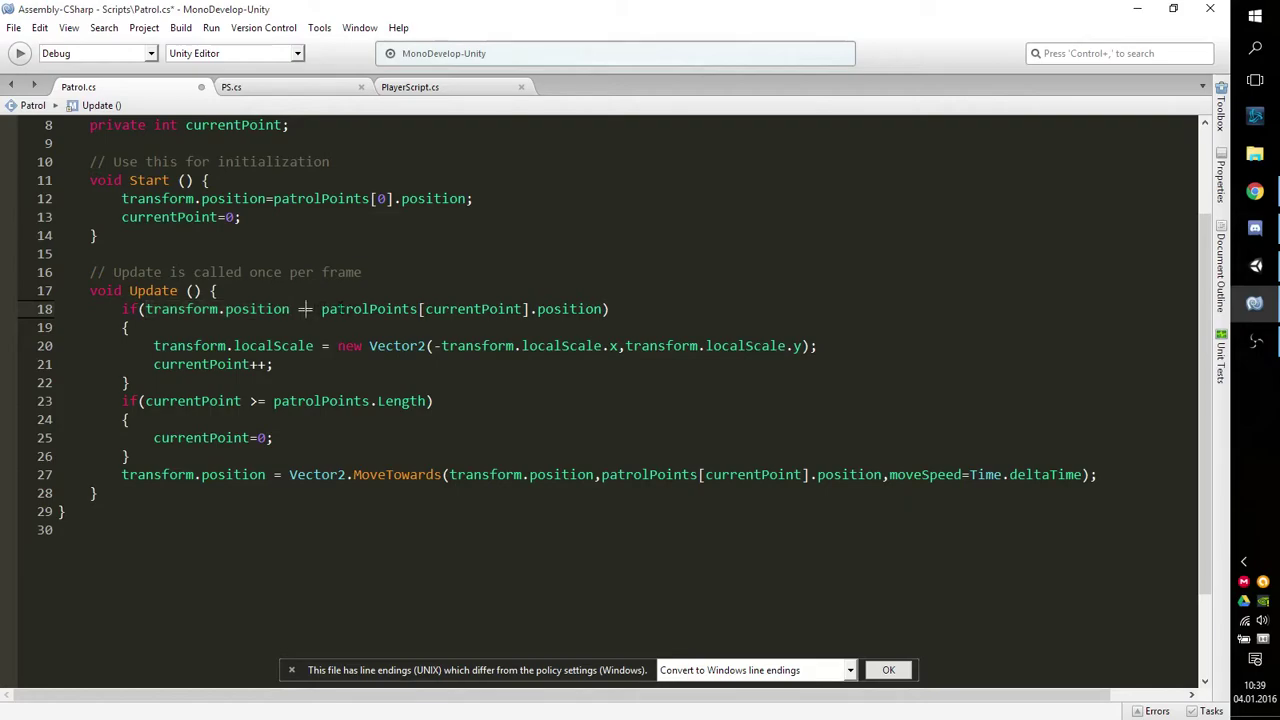
drag(321, 309, 603, 309)
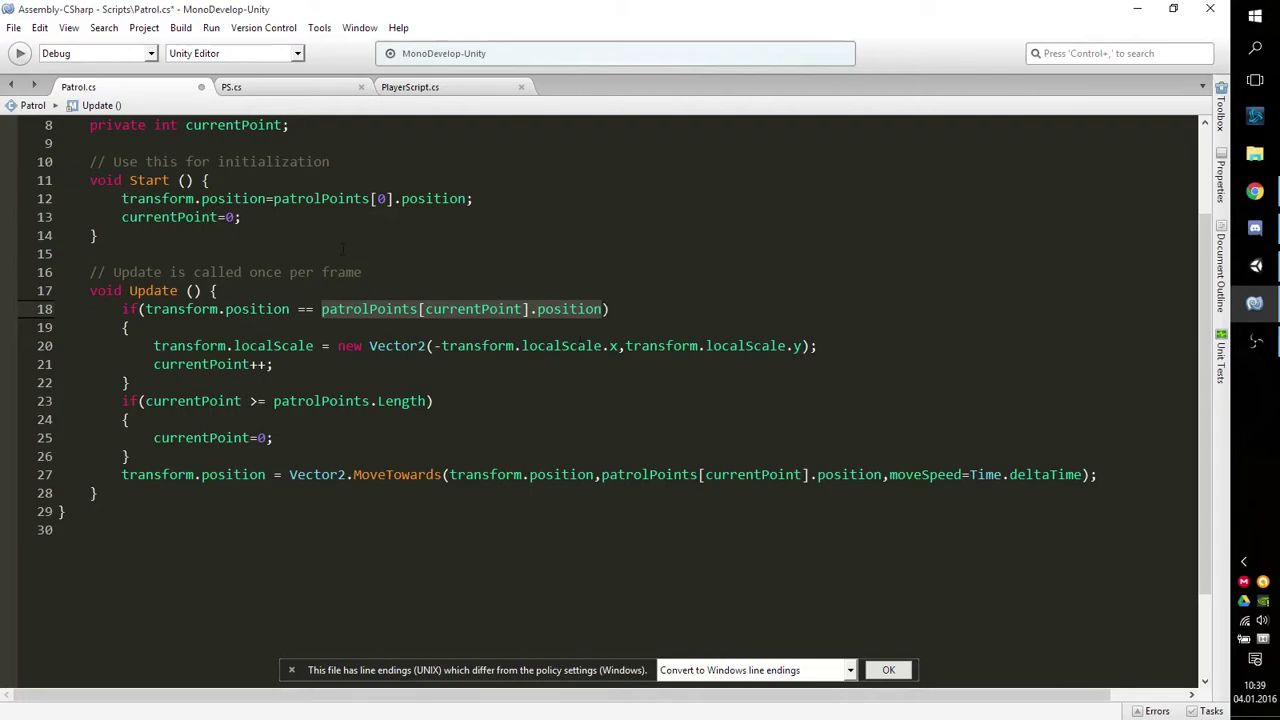
click(459, 309)
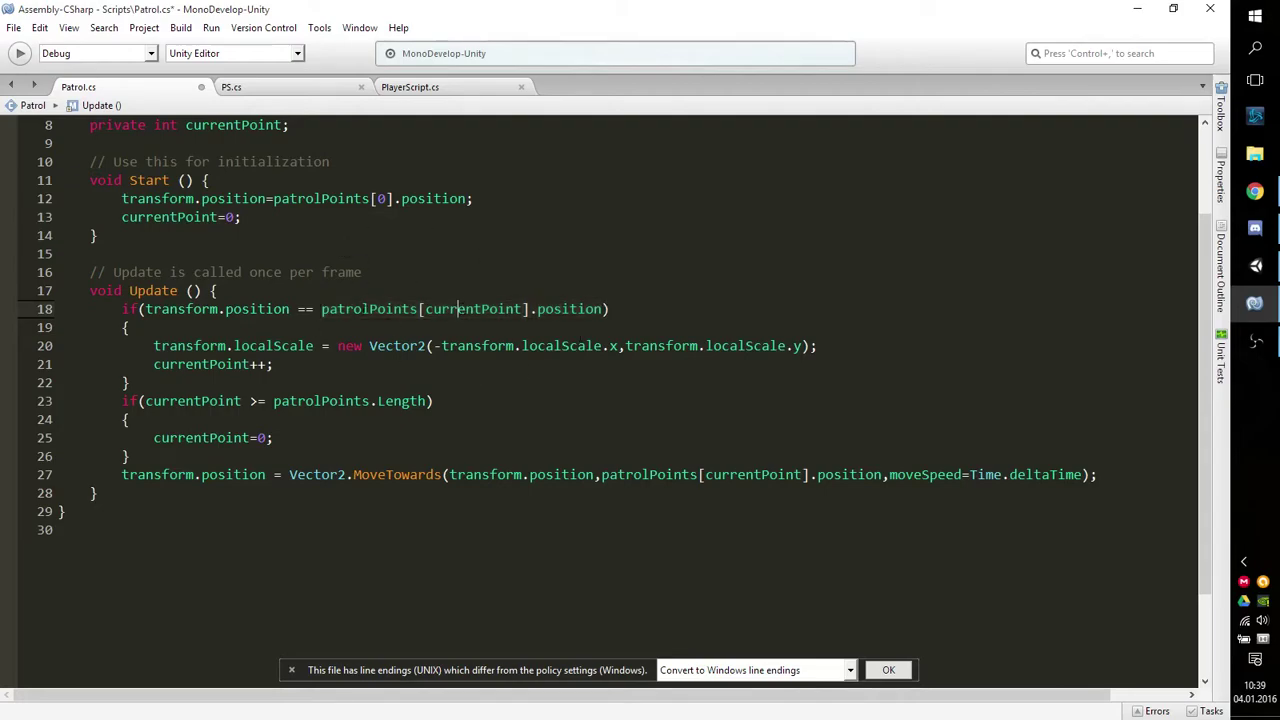
drag(314, 309, 522, 309)
click(326, 314)
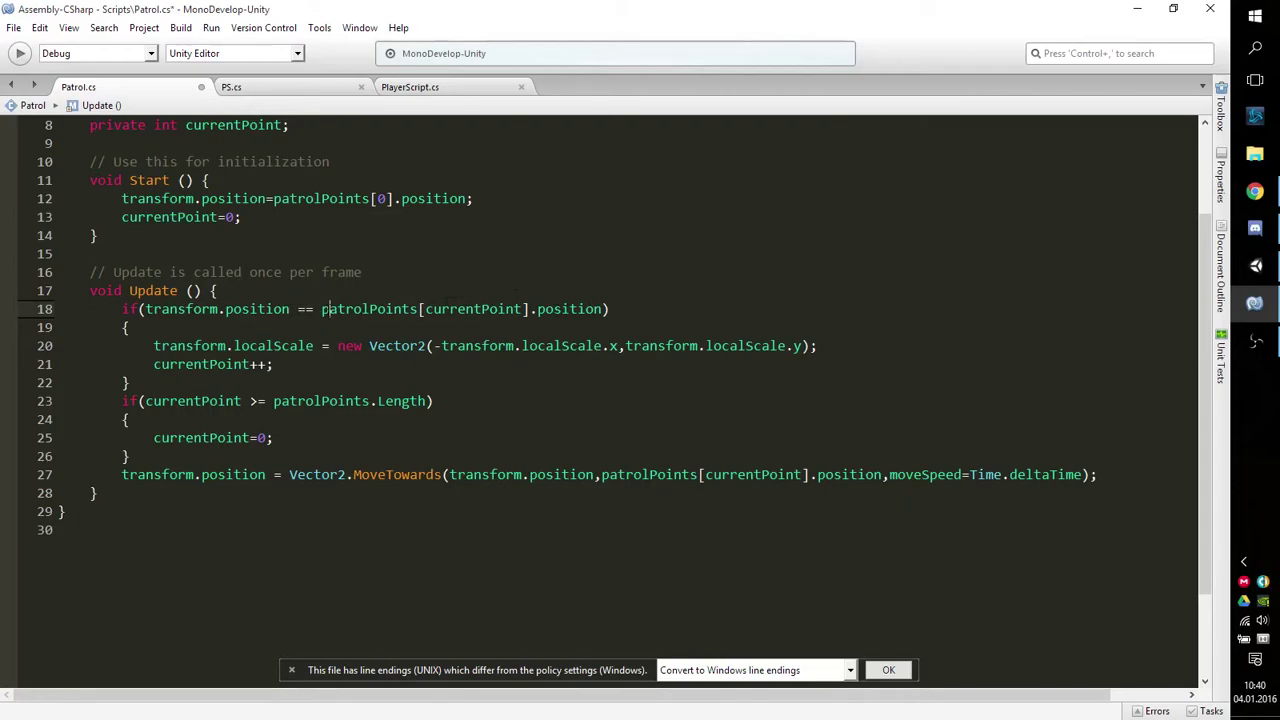
Comment out the transform.localScale flip on line 20 with //, then place the caret in the currentPoint++ line
drag(322, 309, 609, 309)
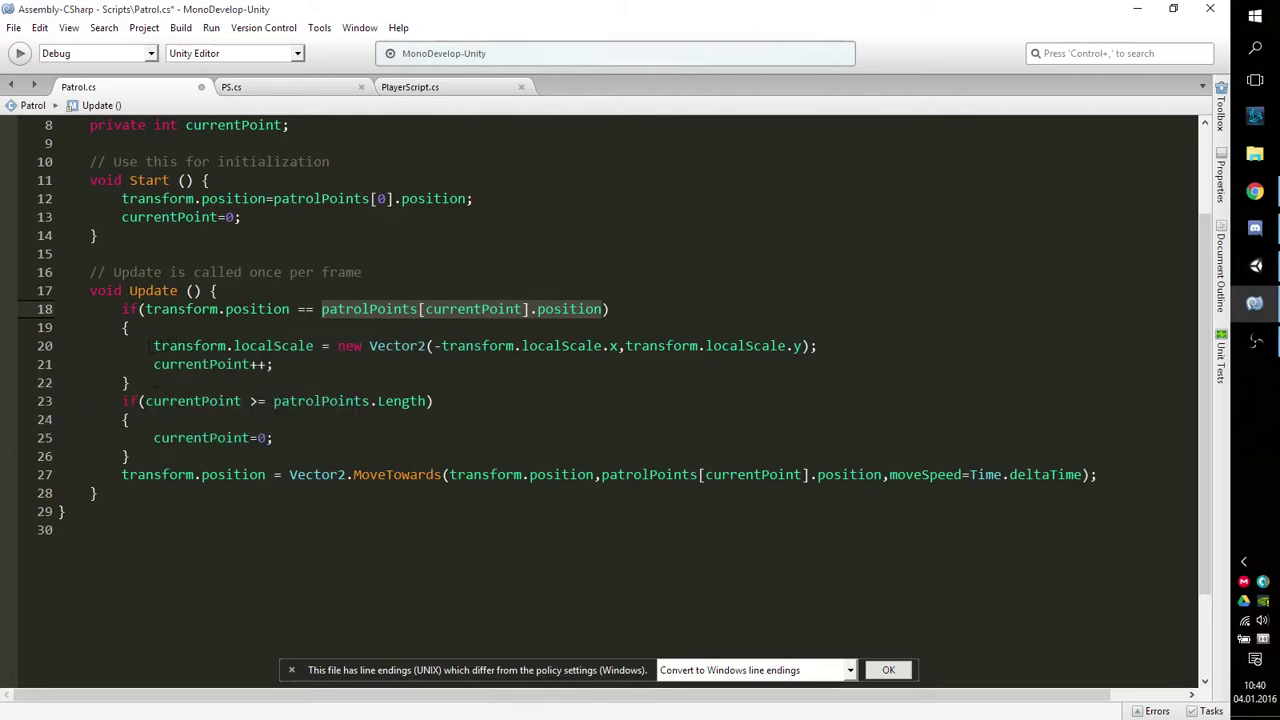
drag(150, 345, 330, 346)
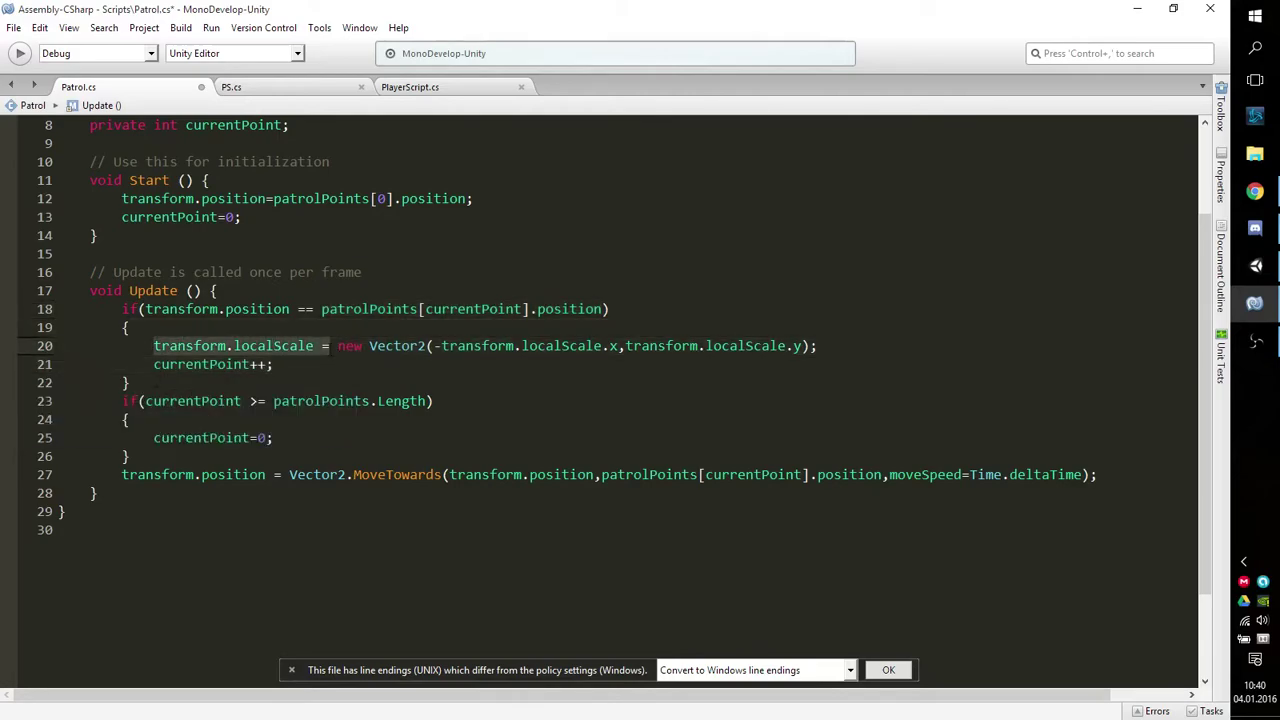
click(330, 346)
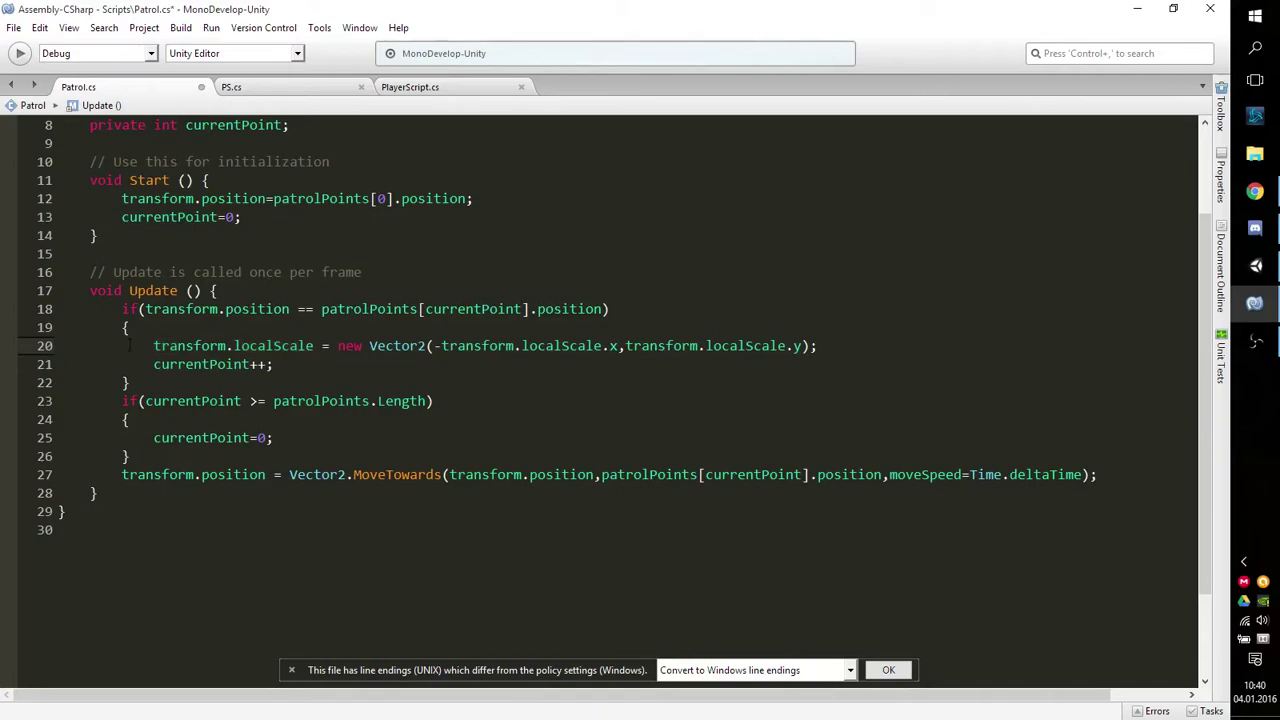
click(136, 345)
text(//)
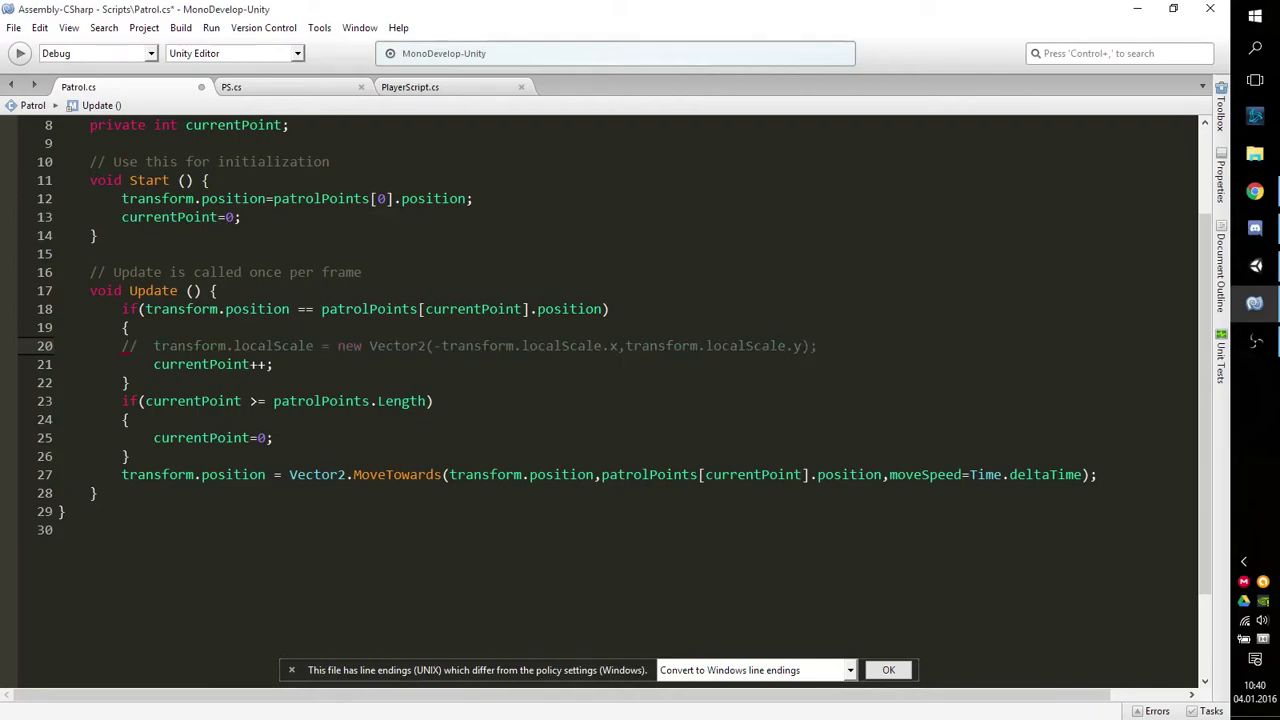
click(155, 366)
click(257, 364)
Rewrite line 21 as currentPoint=currentPoint+1, then revert it to currentPoint++
key(Right)
key(BackSpace)
key(BackSpace)
text(=)
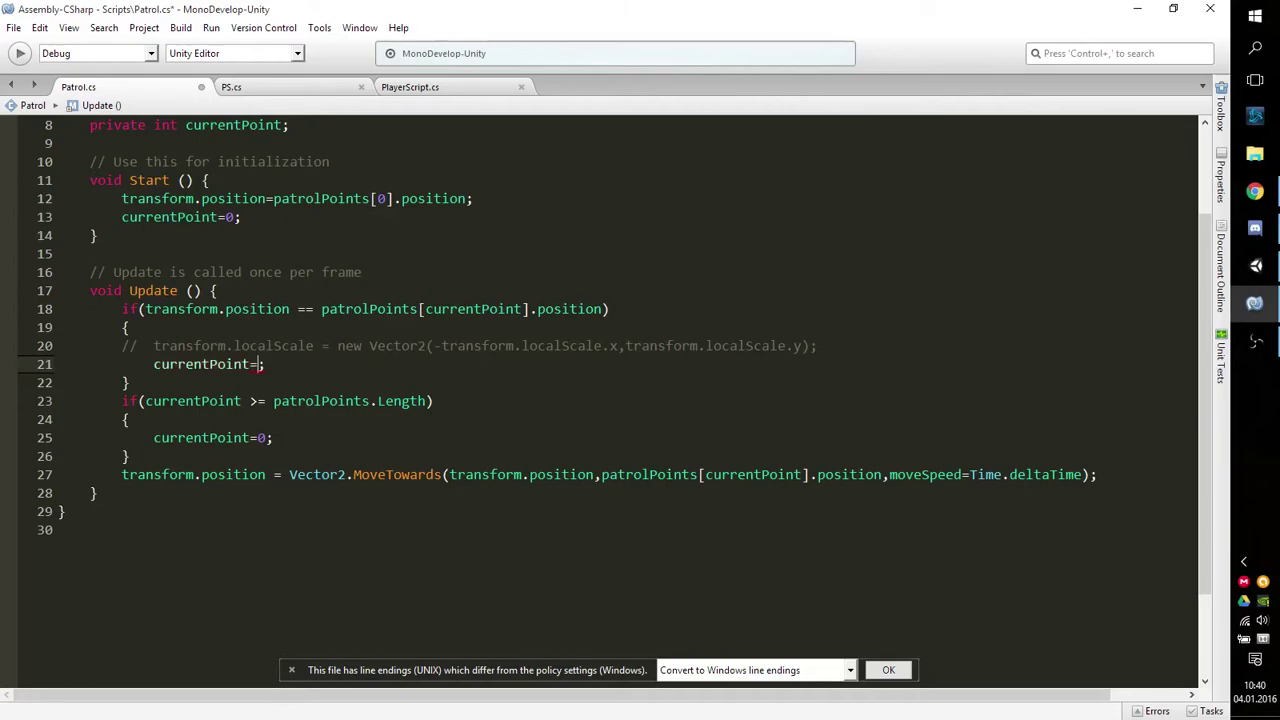
text(cur)
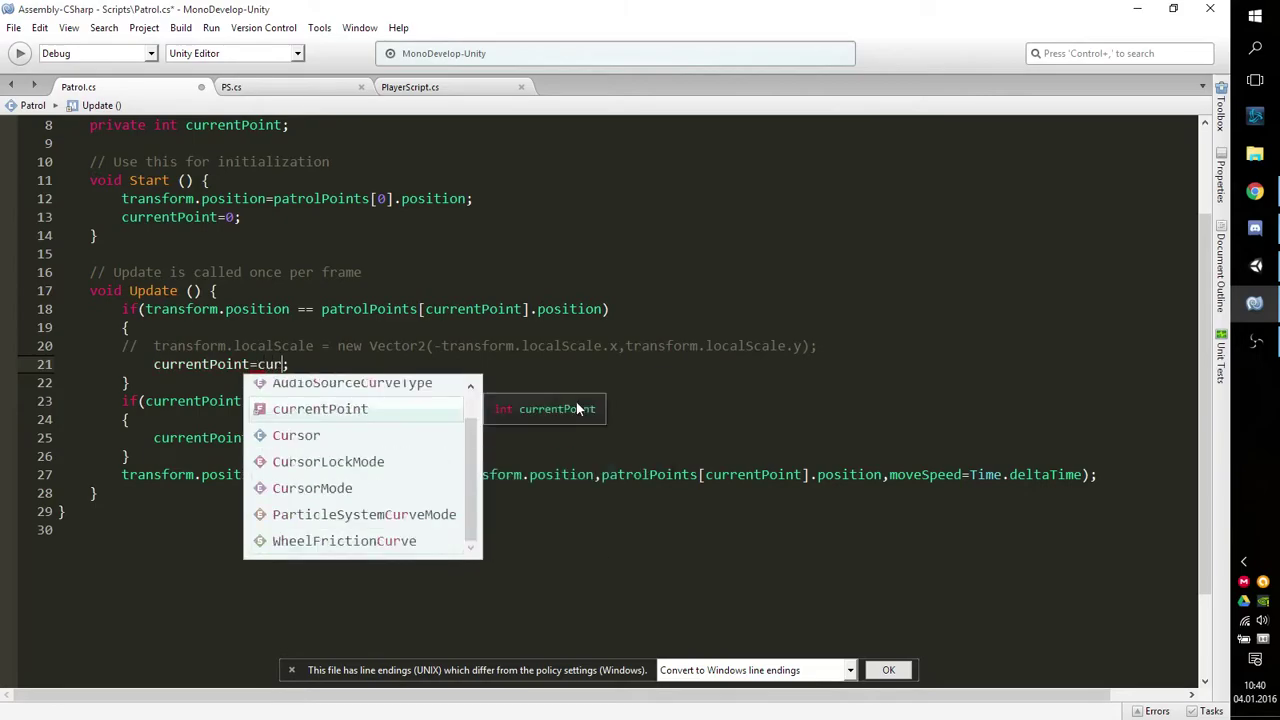
text(re)
key(Return)
text(+)
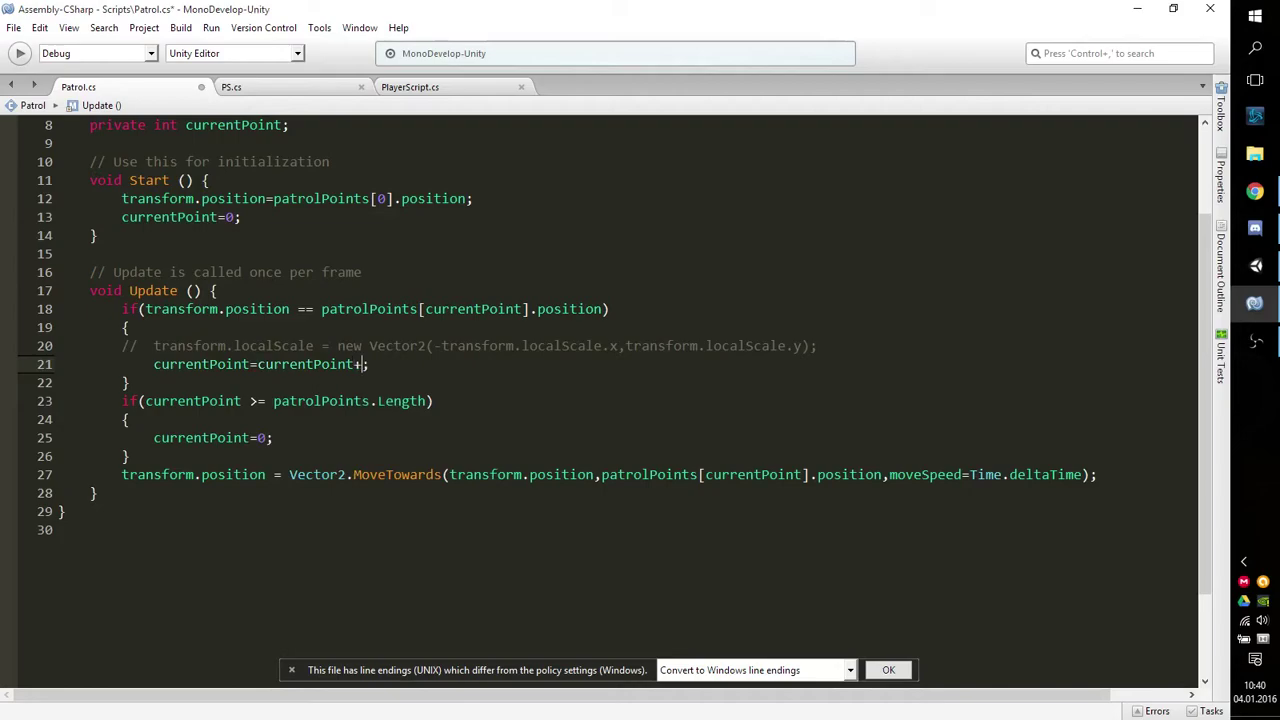
text(1)
key(BackSpace)
key(BackSpace)
key(BackSpace)
key(BackSpace)
key(BackSpace)
key(BackSpace)
key(BackSpace)
key(BackSpace)
key(BackSpace)
key(BackSpace)
key(BackSpace)
key(BackSpace)
key(BackSpace)
key(BackSpace)
key(BackSpace)
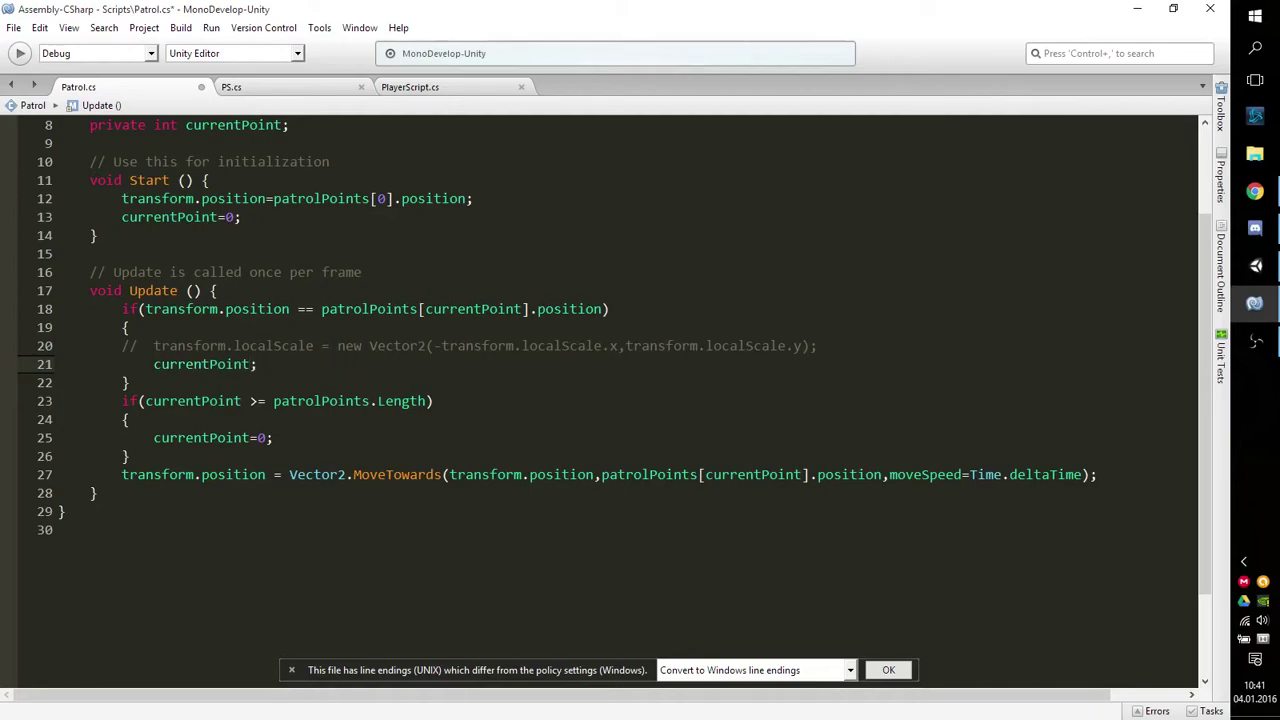
text(++)
Review patrolPoints.Length on line 23 and switch to the Unity editor
drag(273, 401, 425, 401)
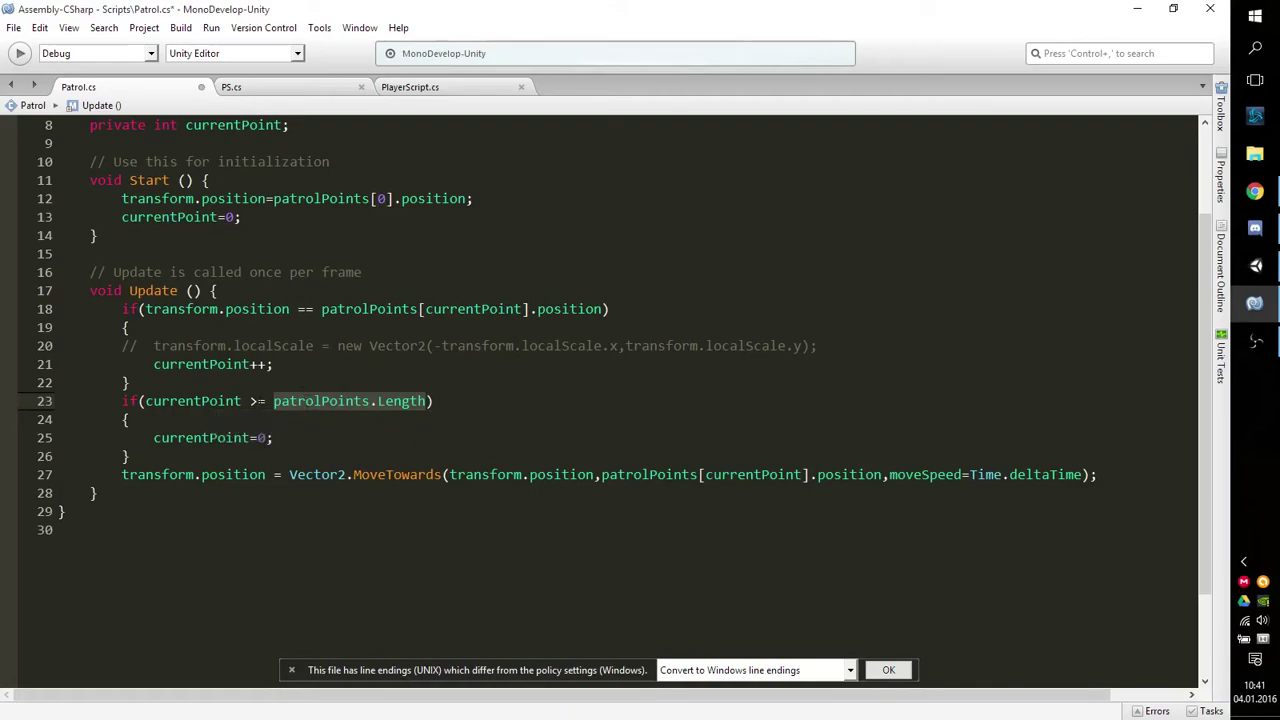
click(418, 401)
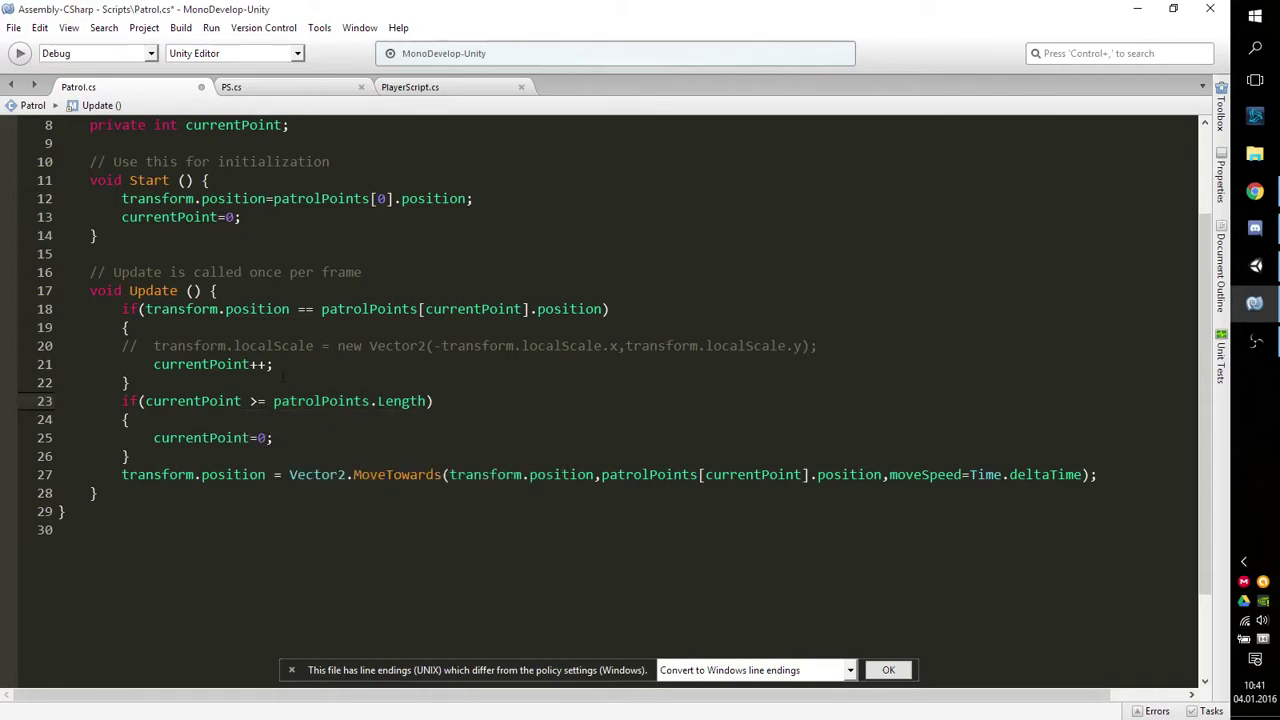
click(1256, 265)
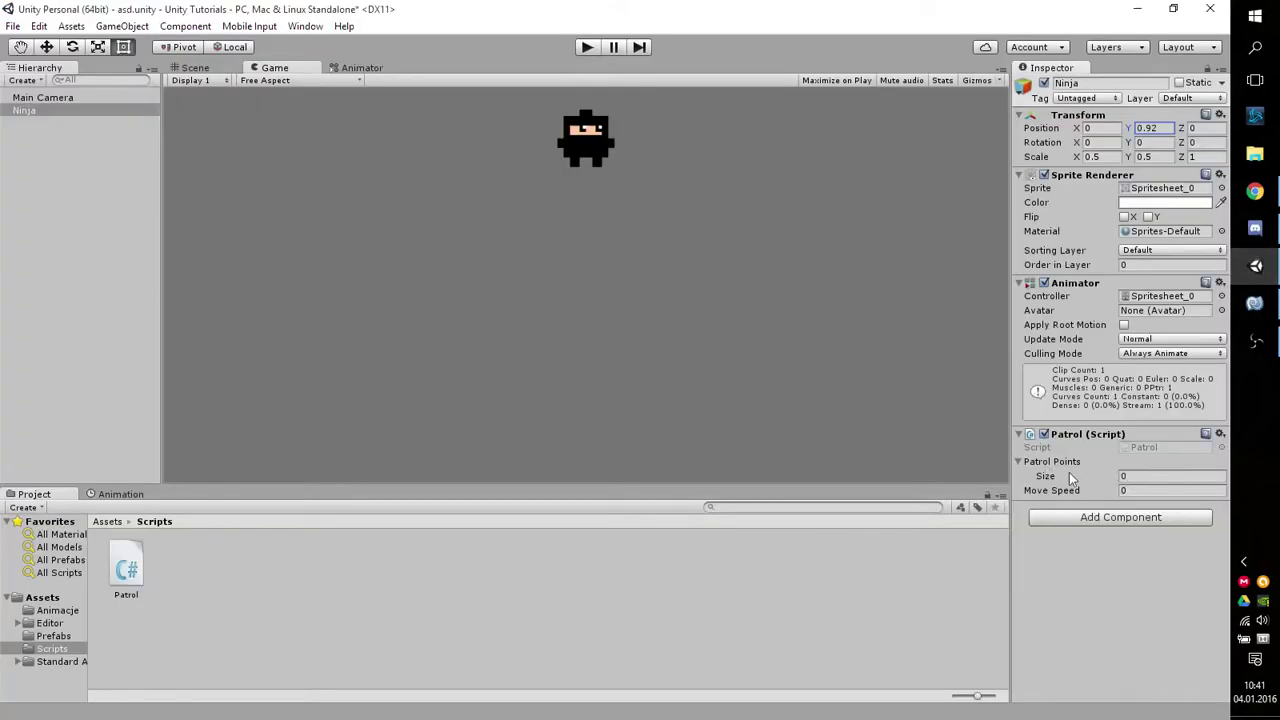
Set the Ninja's Patrol Points size to 3, then return to Patrol.cs in MonoDevelop
click(1140, 475)
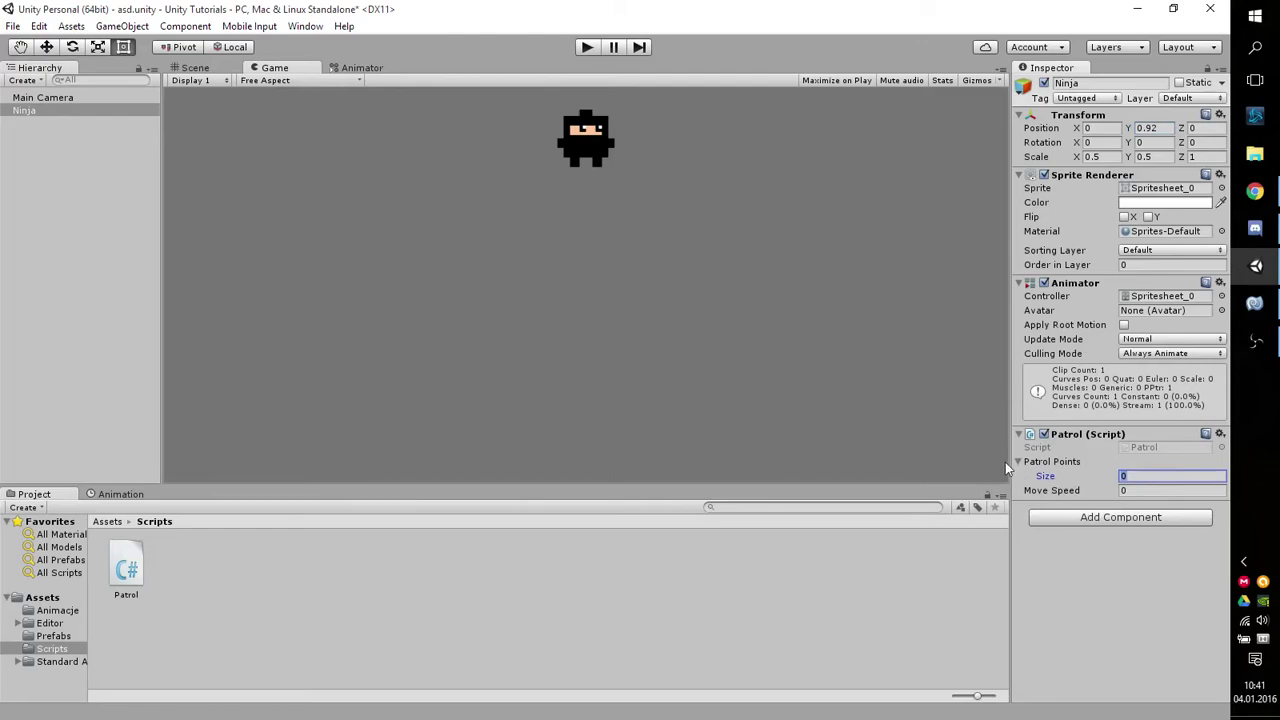
text(3)
key(Return)
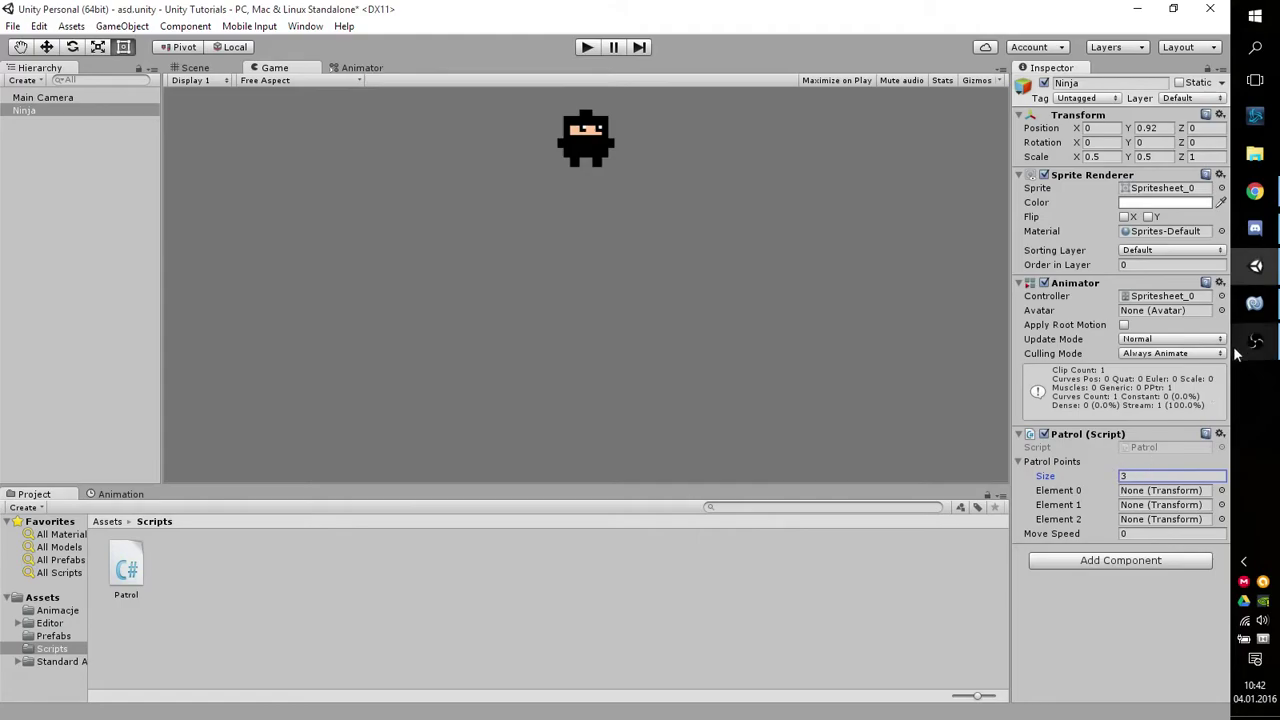
mouse_move(1262, 350)
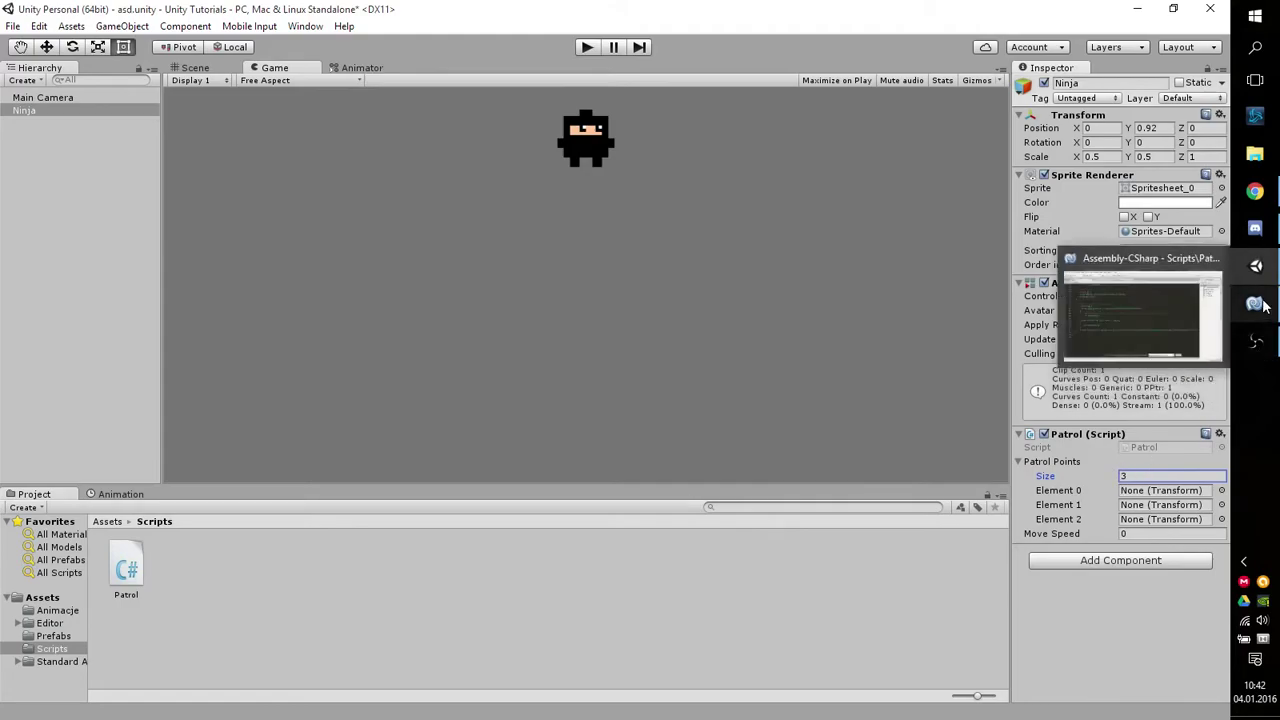
click(1255, 303)
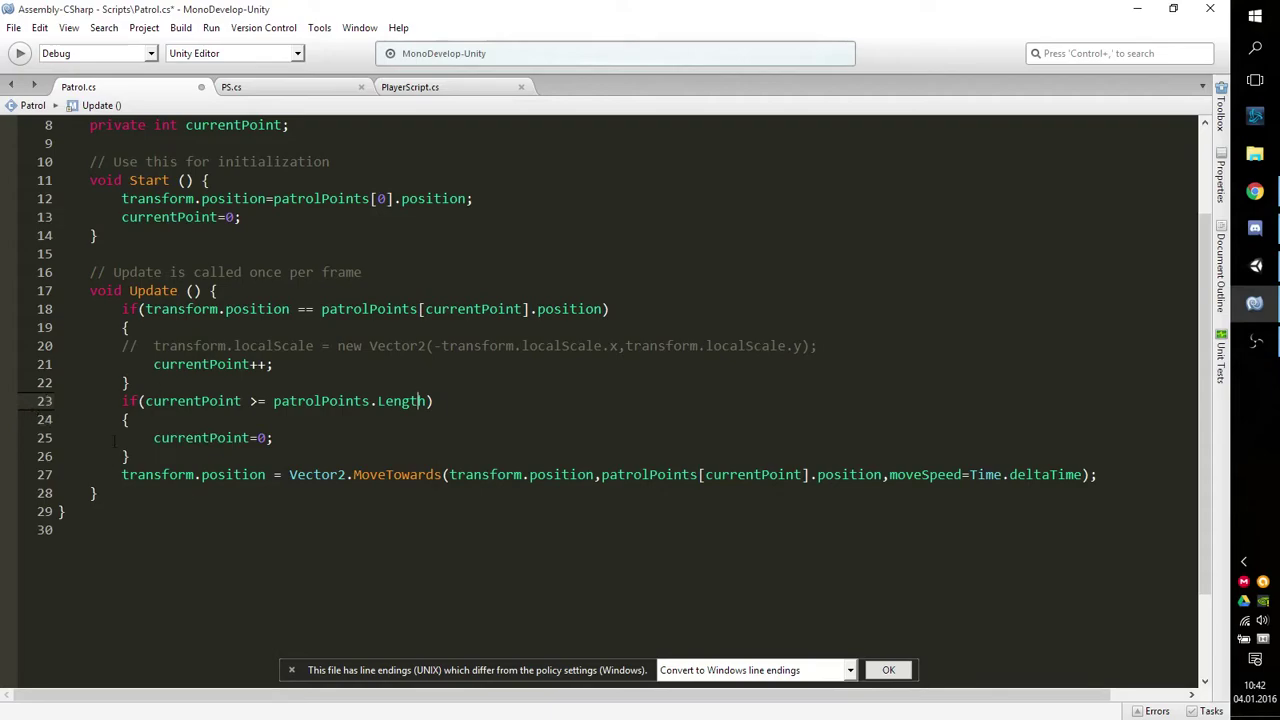
drag(151, 437, 282, 440)
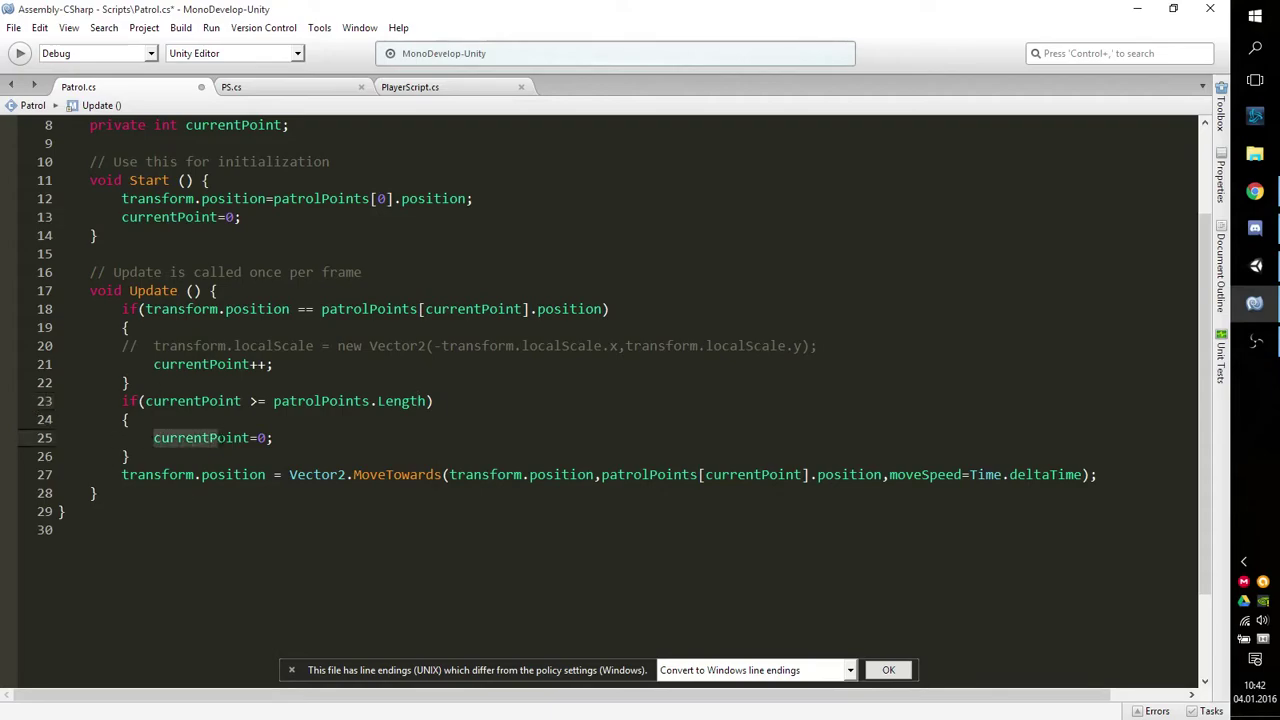
click(284, 440)
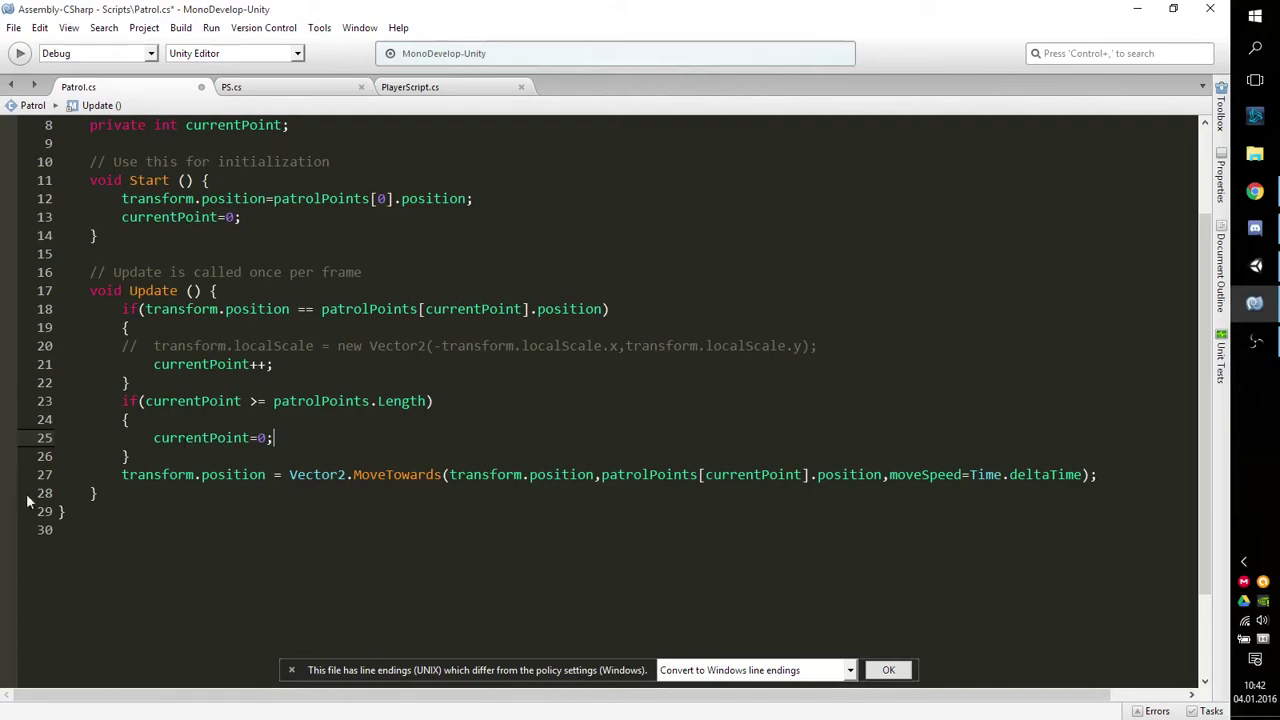
mouse_move(400, 476)
click(24, 478)
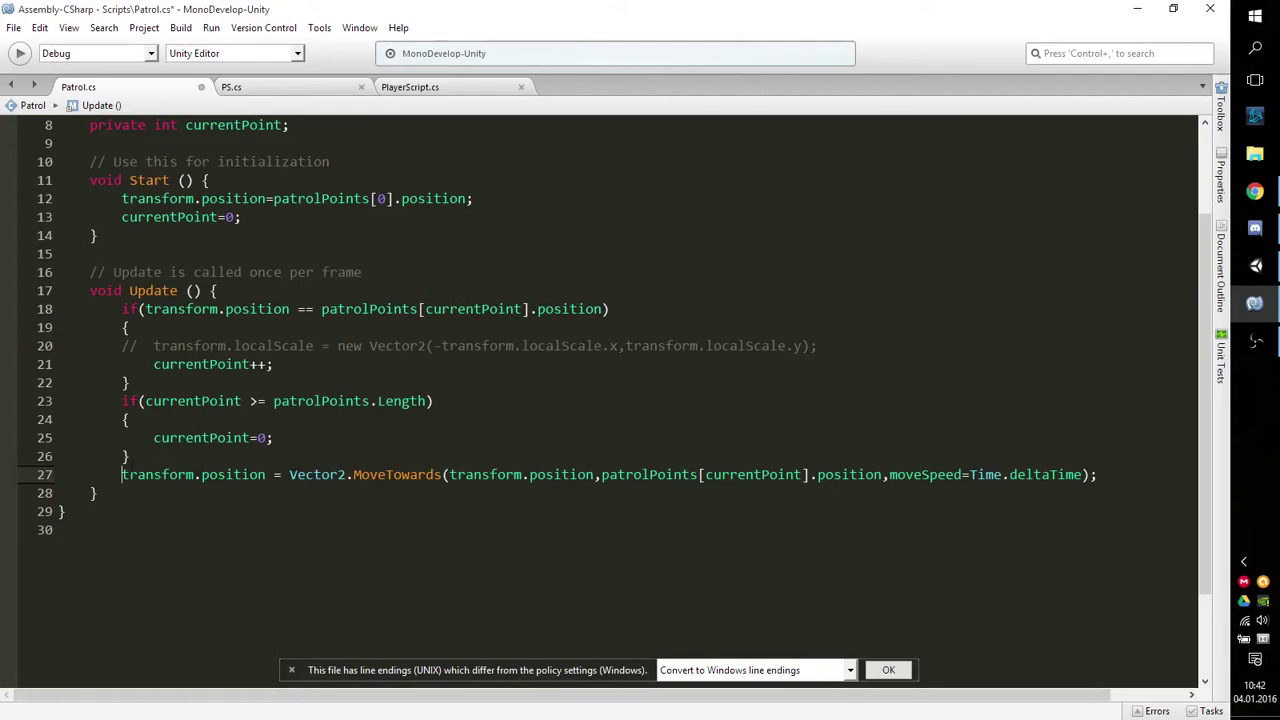
drag(121, 474, 266, 474)
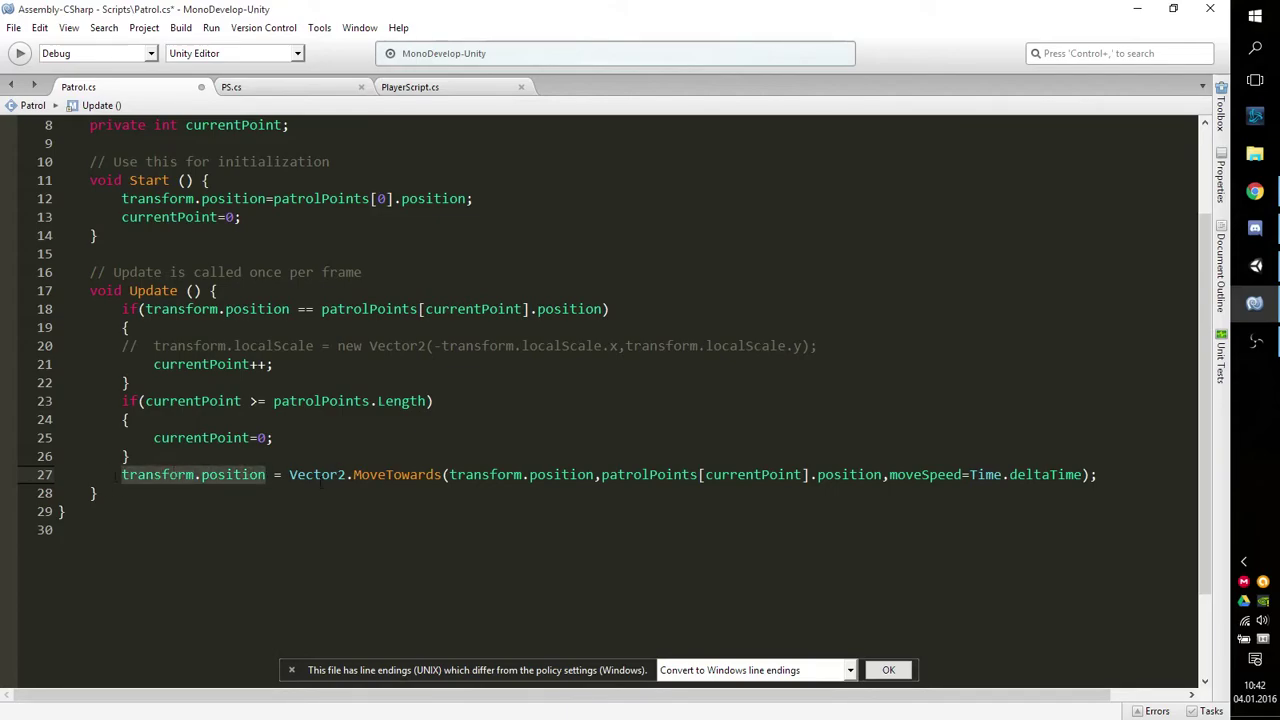
key(Right)
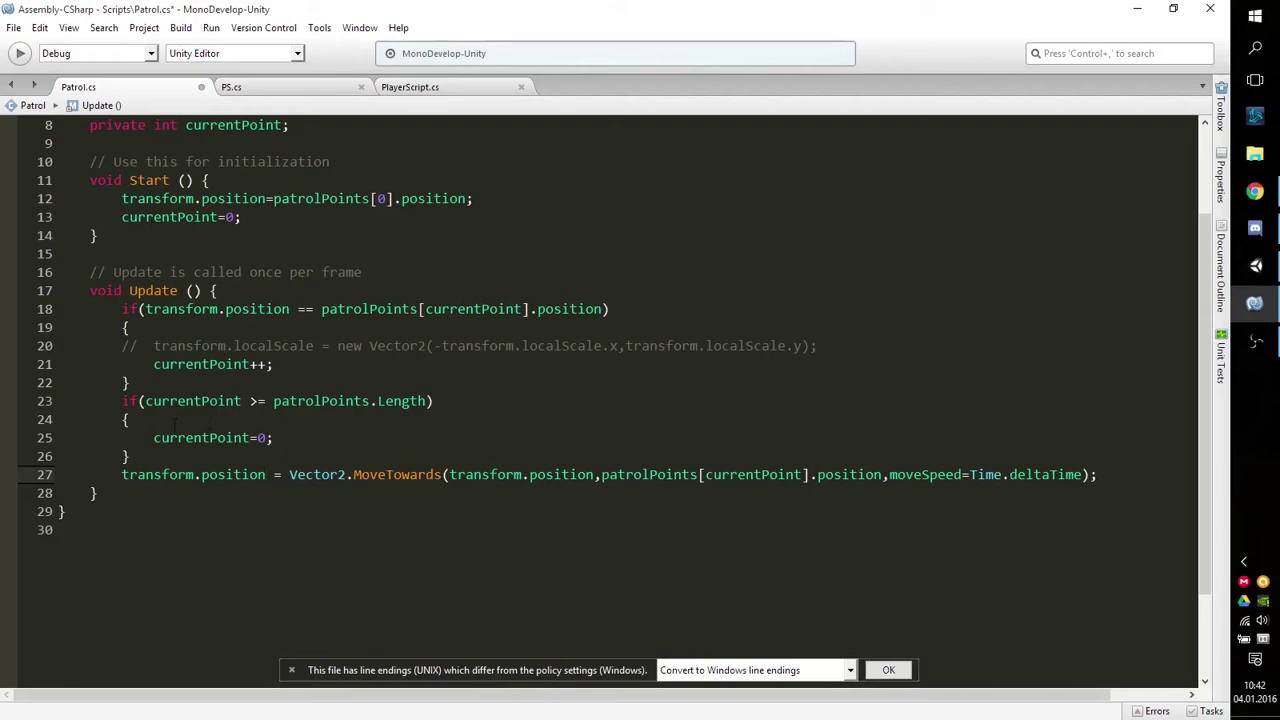
drag(121, 474, 1113, 474)
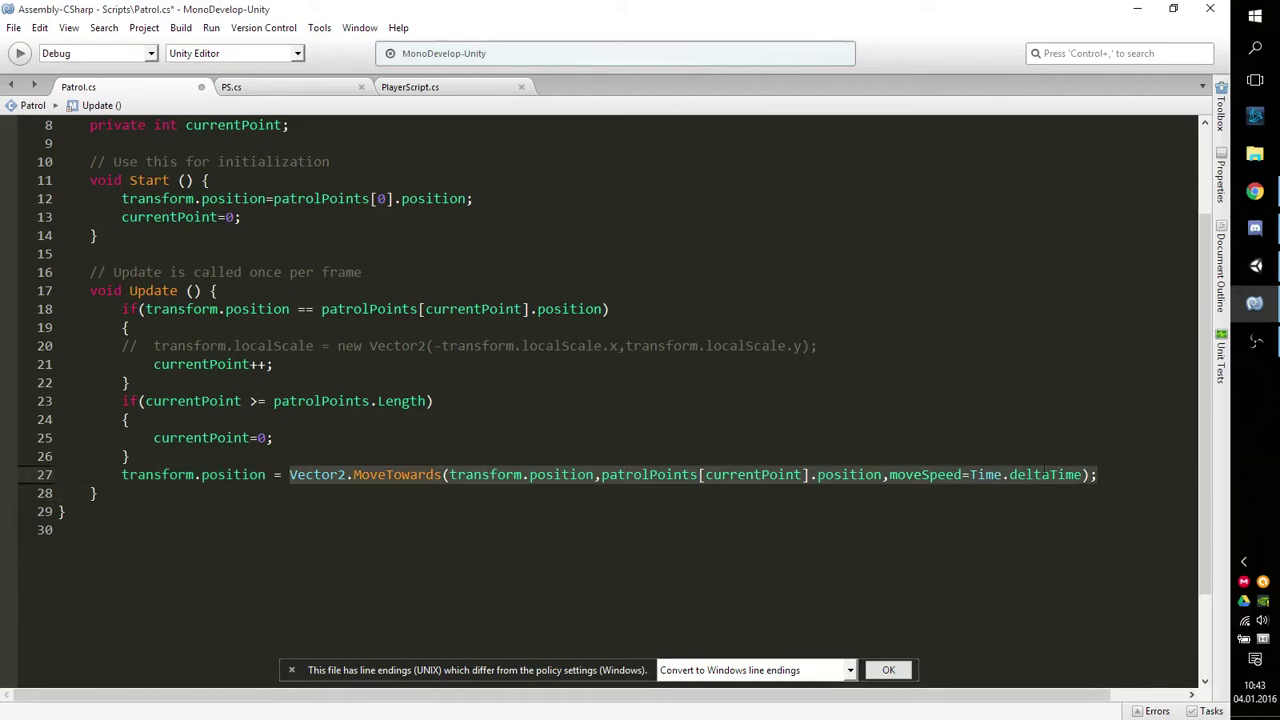
Replace the = after moveSpeed in the line 27 MoveTowards call with *, giving moveSpeed*Time.deltaTime
click(289, 474)
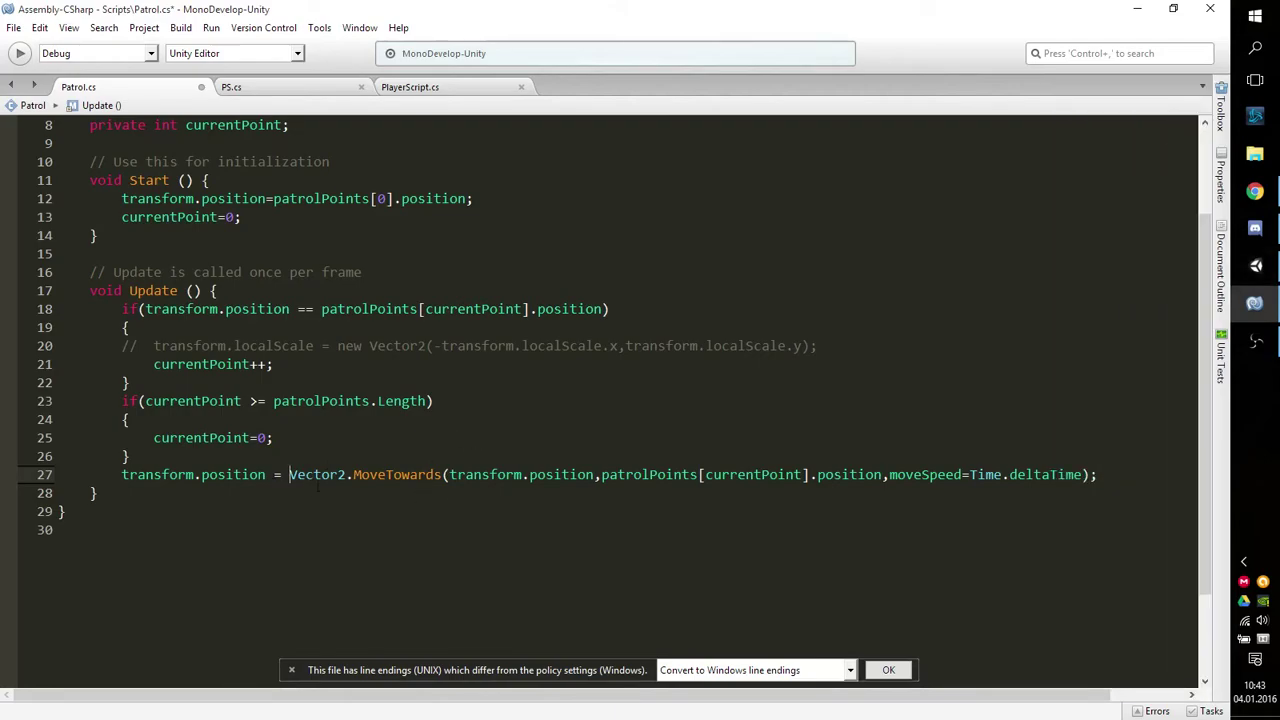
drag(450, 475, 594, 475)
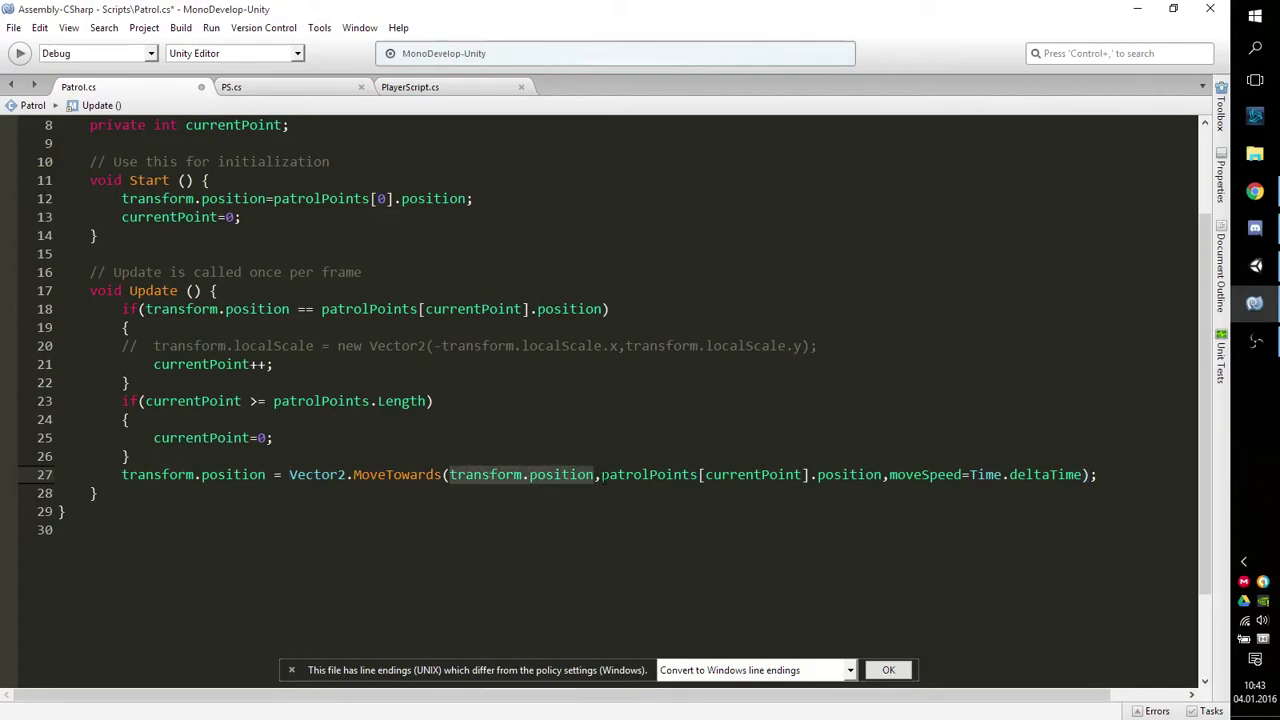
drag(601, 475, 882, 475)
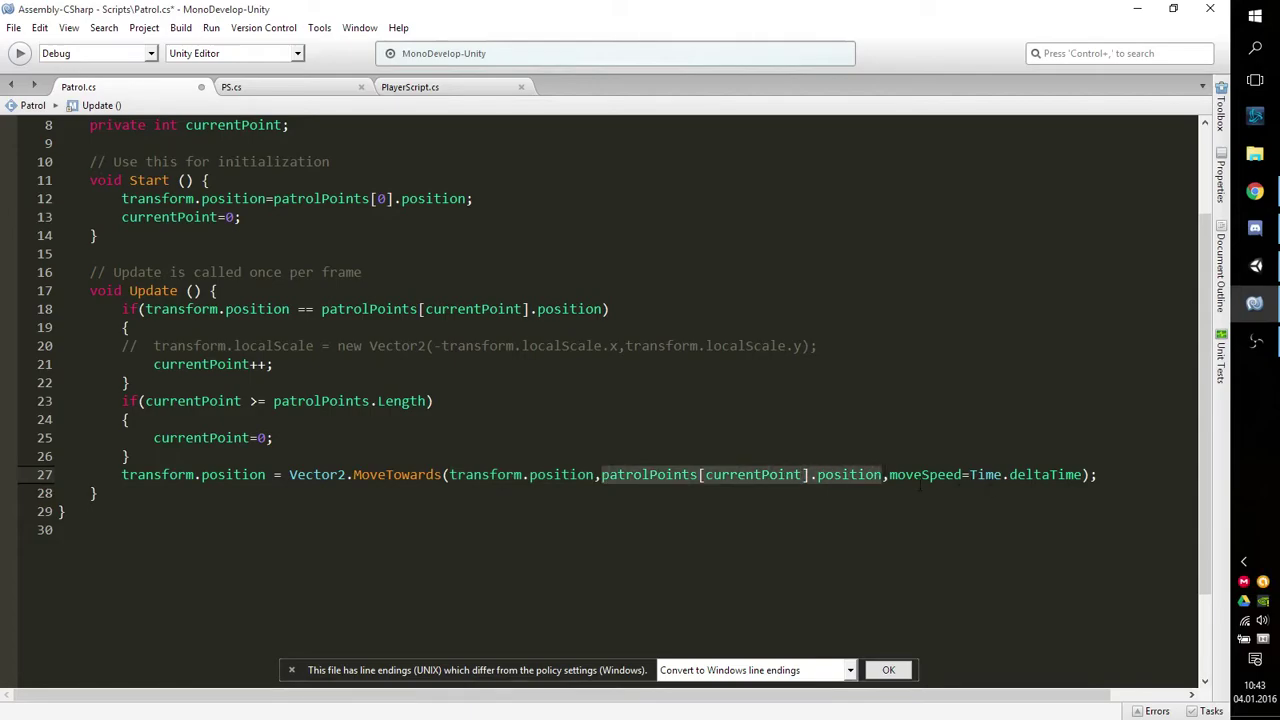
click(889, 475)
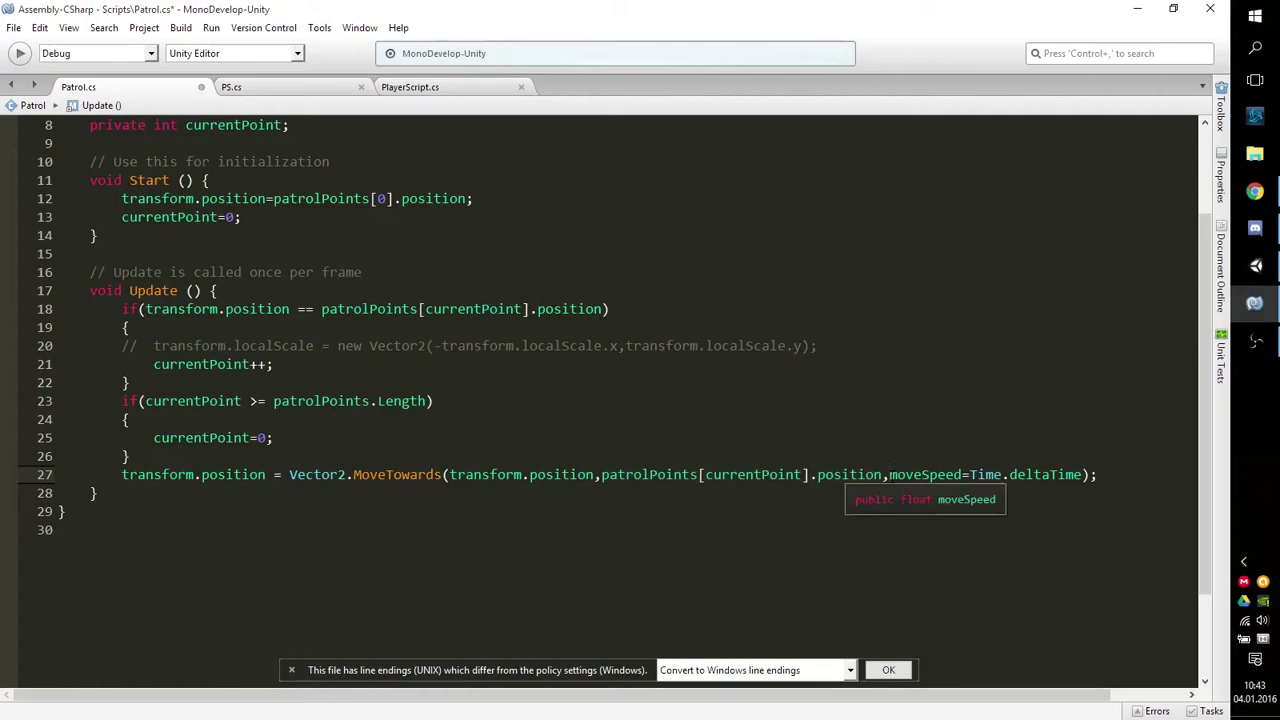
drag(890, 475, 1082, 475)
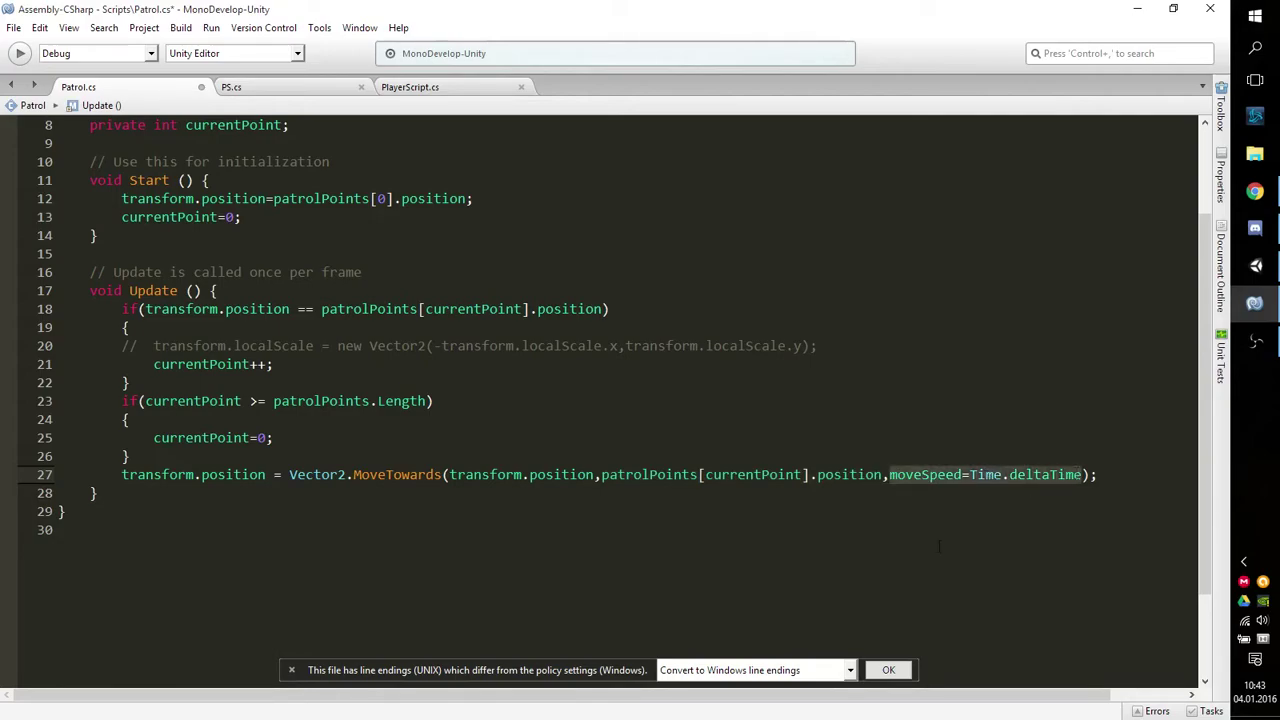
click(973, 475)
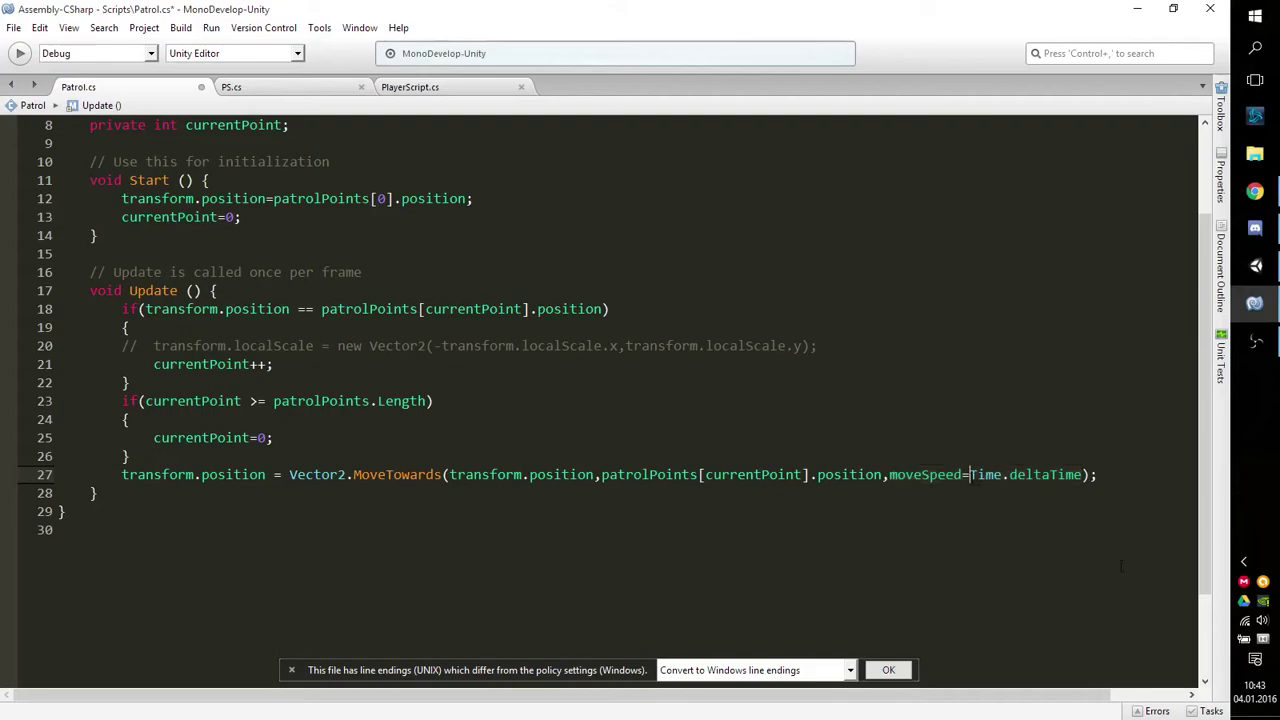
key(BackSpace)
text(*)
Remove the // on line 20 to restore the localScale flip, then switch back to Unity
scroll(283, 427, down, 2)
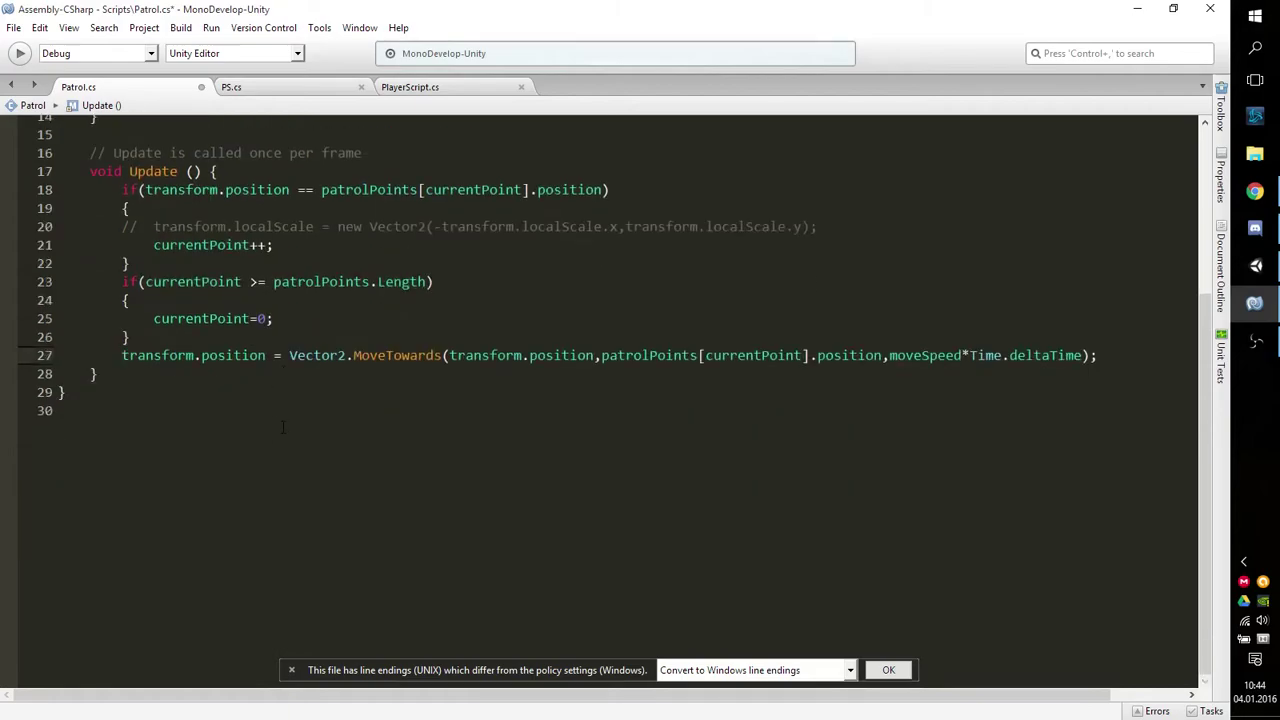
scroll(419, 376, up, 3)
scroll(451, 365, down, 3)
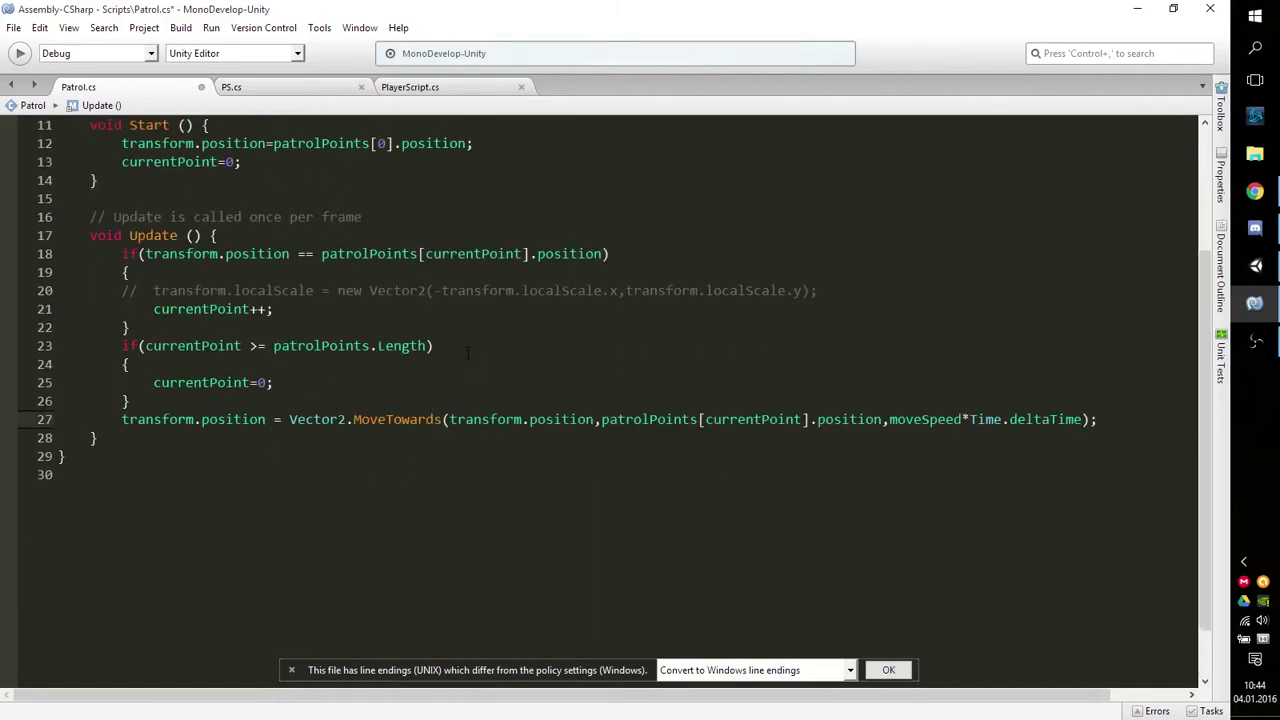
scroll(468, 352, up, 2)
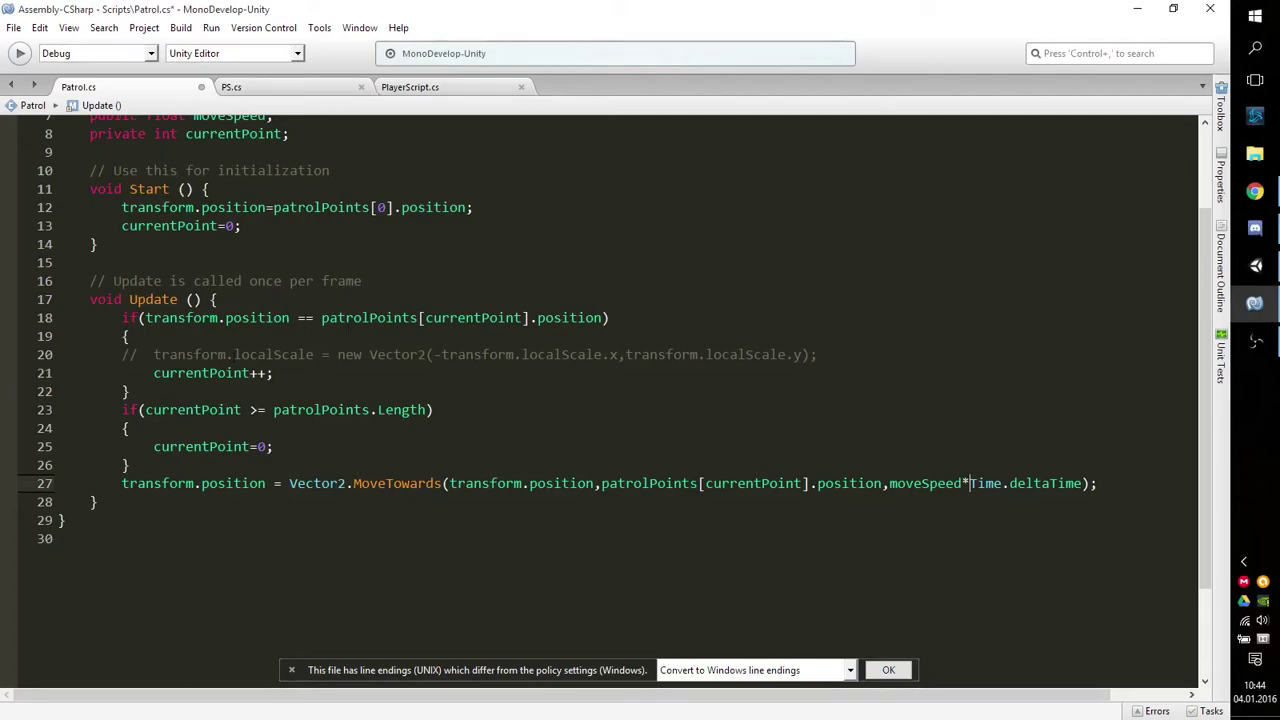
click(138, 355)
key(BackSpace)
key(BackSpace)
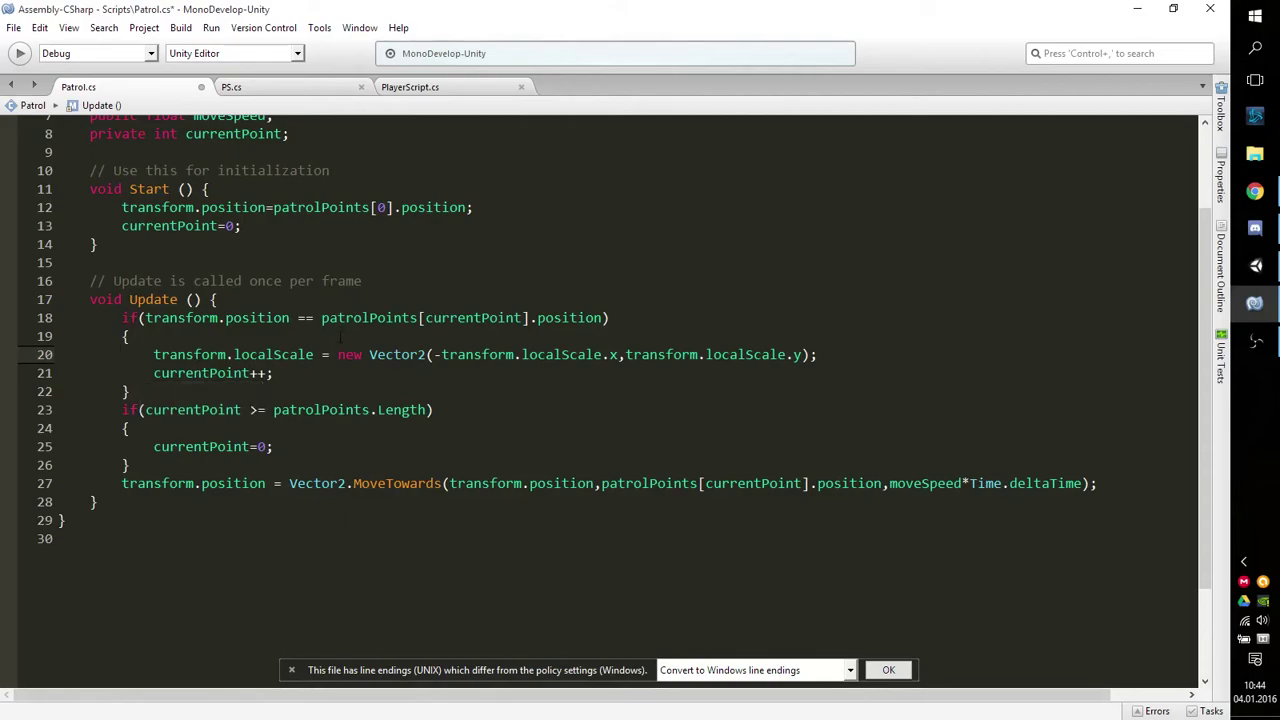
click(1256, 266)
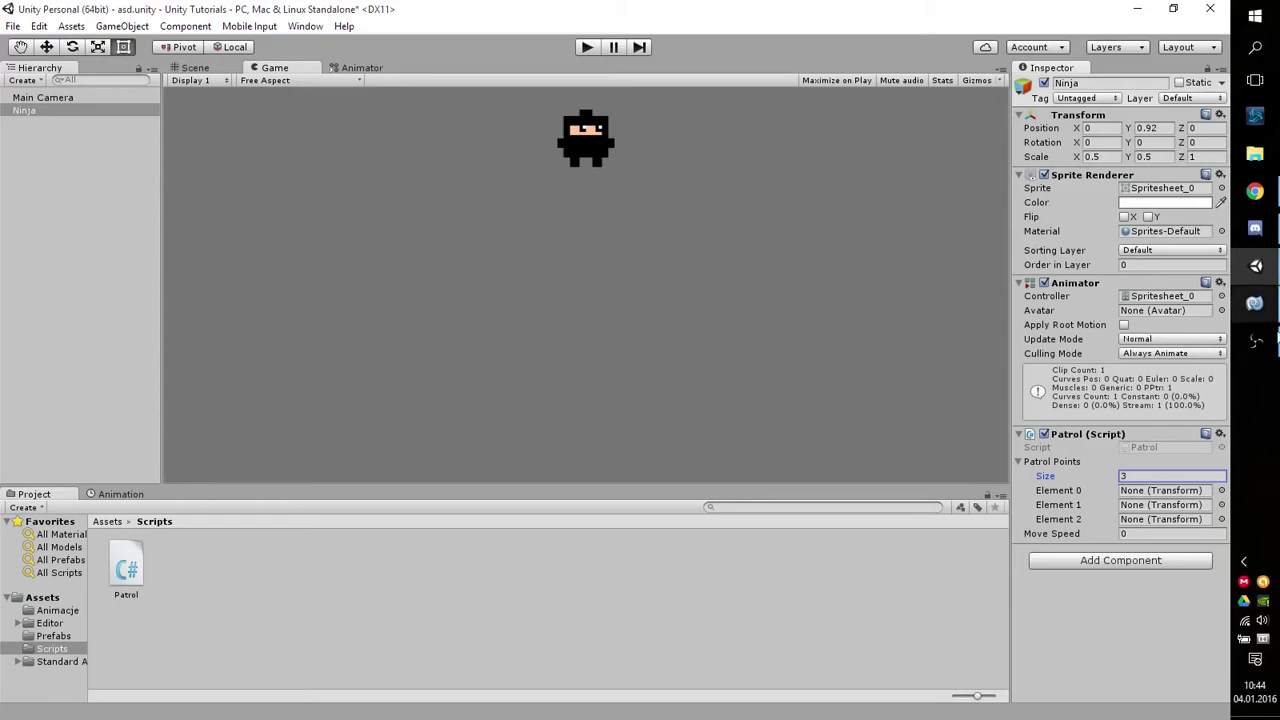
Focus the Unity editor briefly, then bring Patrol.cs in MonoDevelop back to the front
mouse_move(1262, 343)
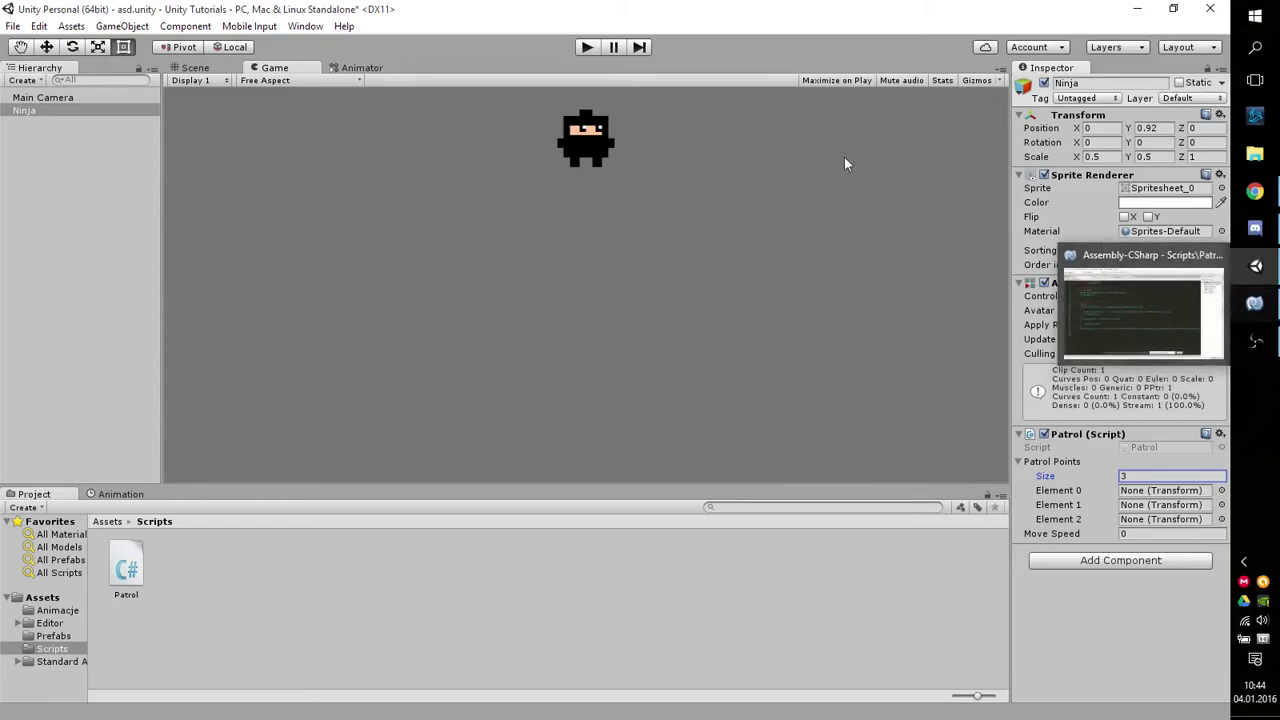
click(545, 137)
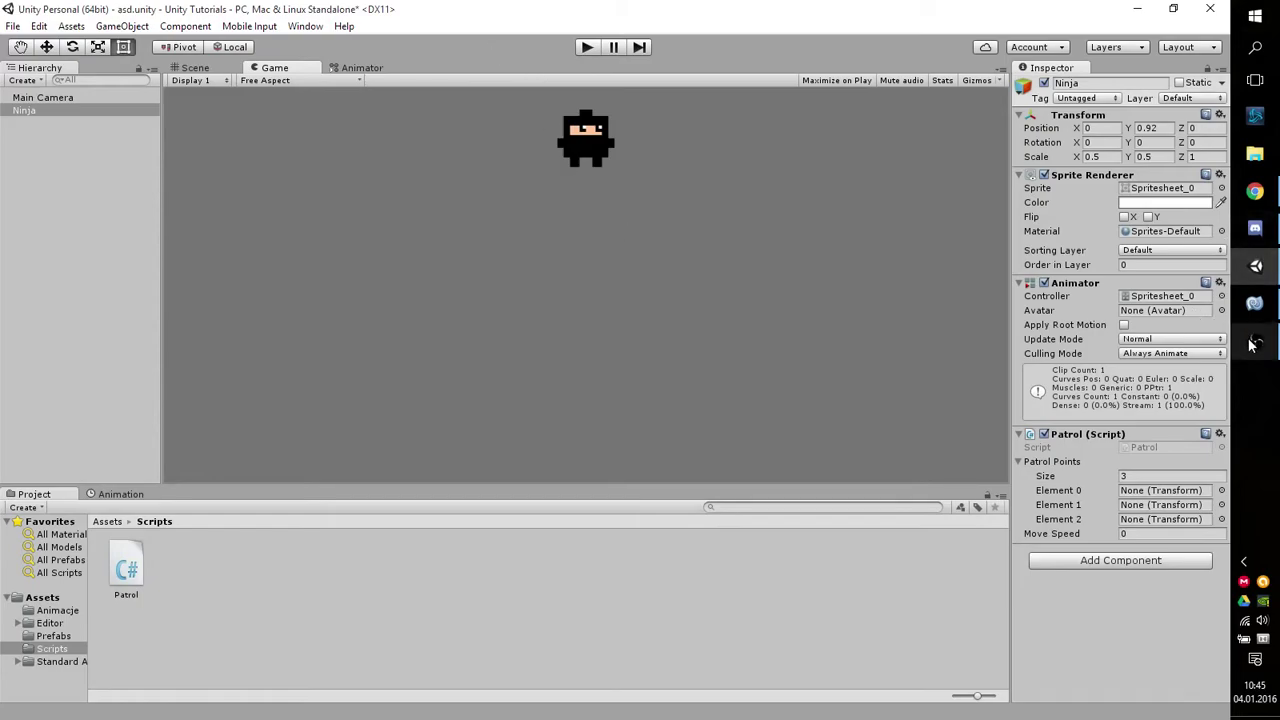
click(1254, 303)
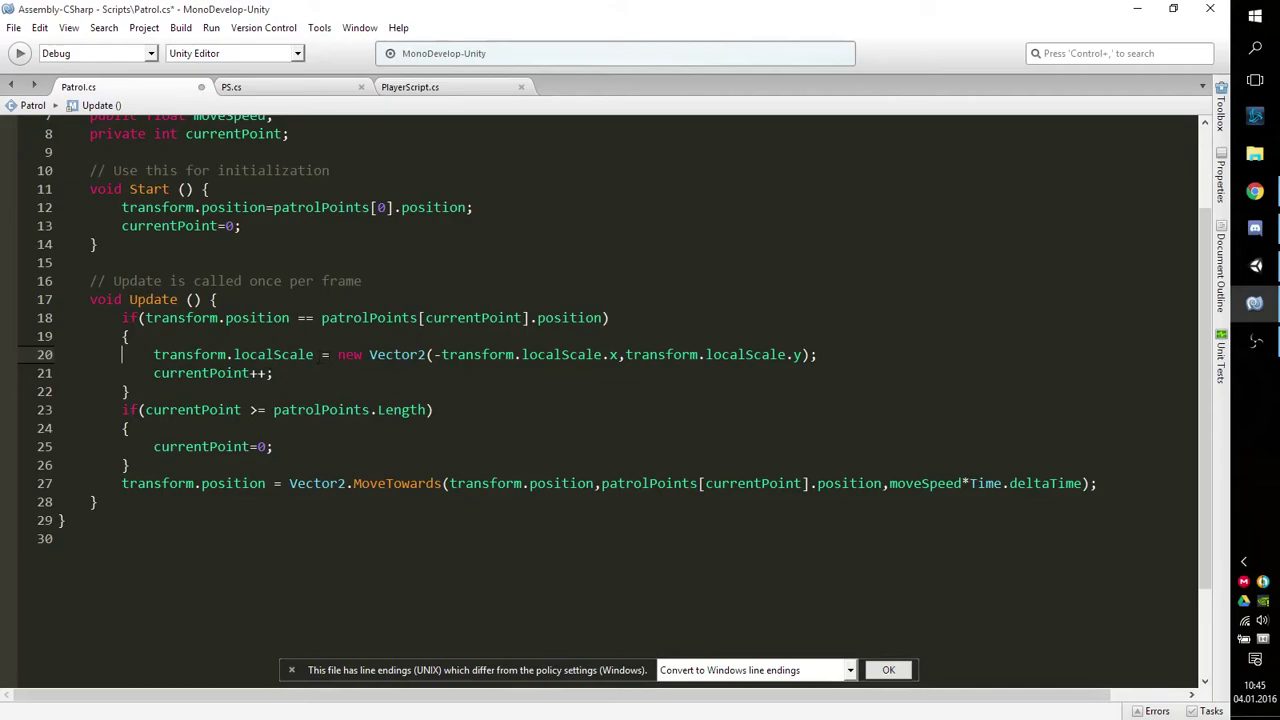
Inspect the -transform.localScale.x expression on line 20, then minimize MonoDevelop to reveal Unity
click(428, 354)
drag(433, 354, 618, 354)
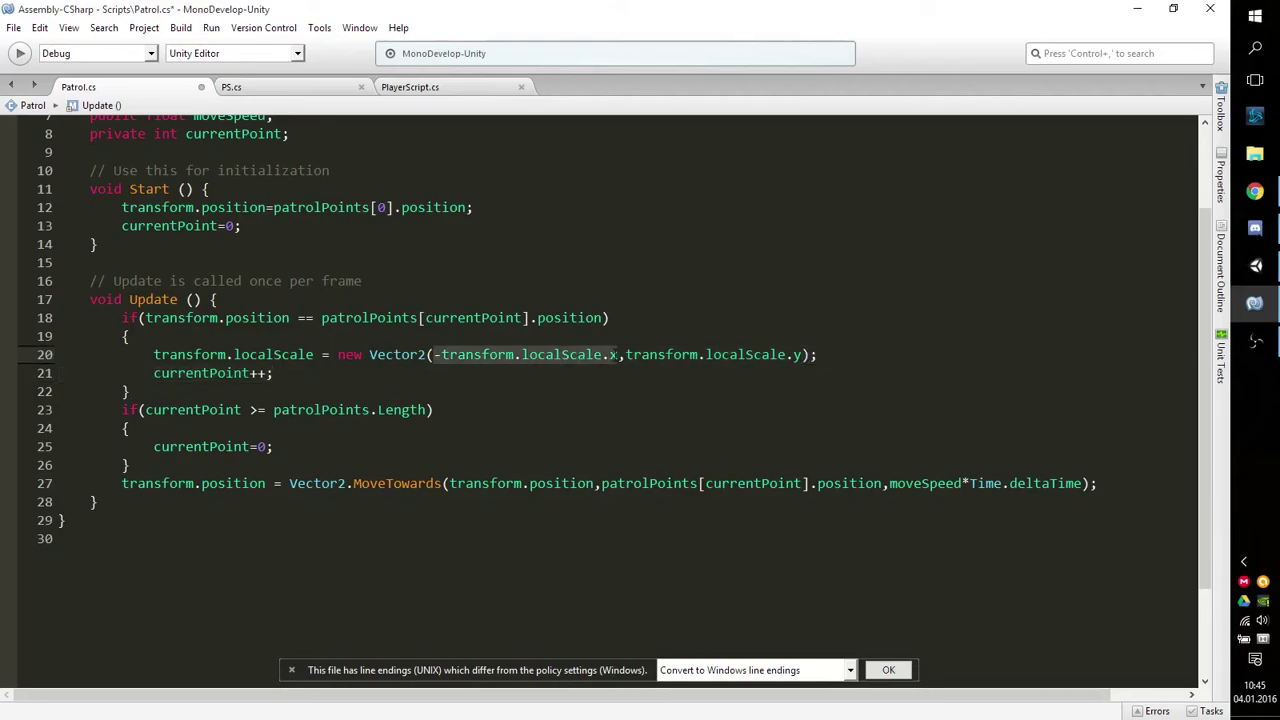
click(754, 366)
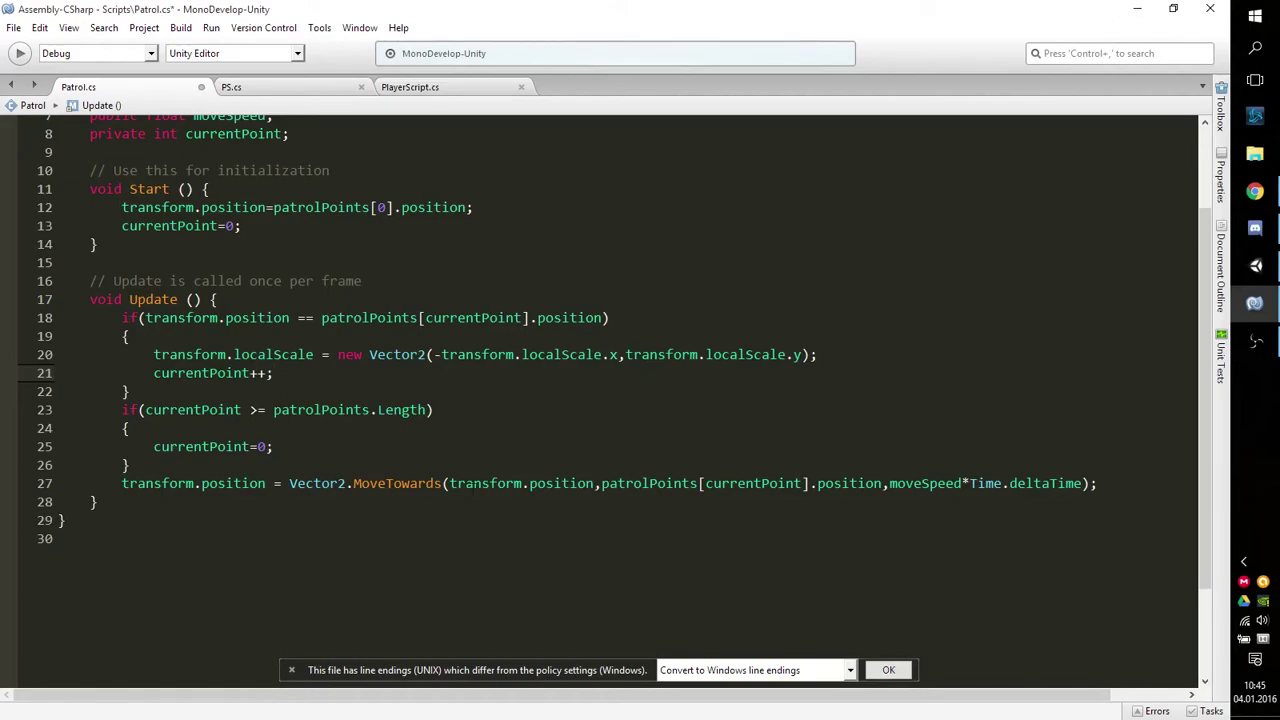
click(1137, 9)
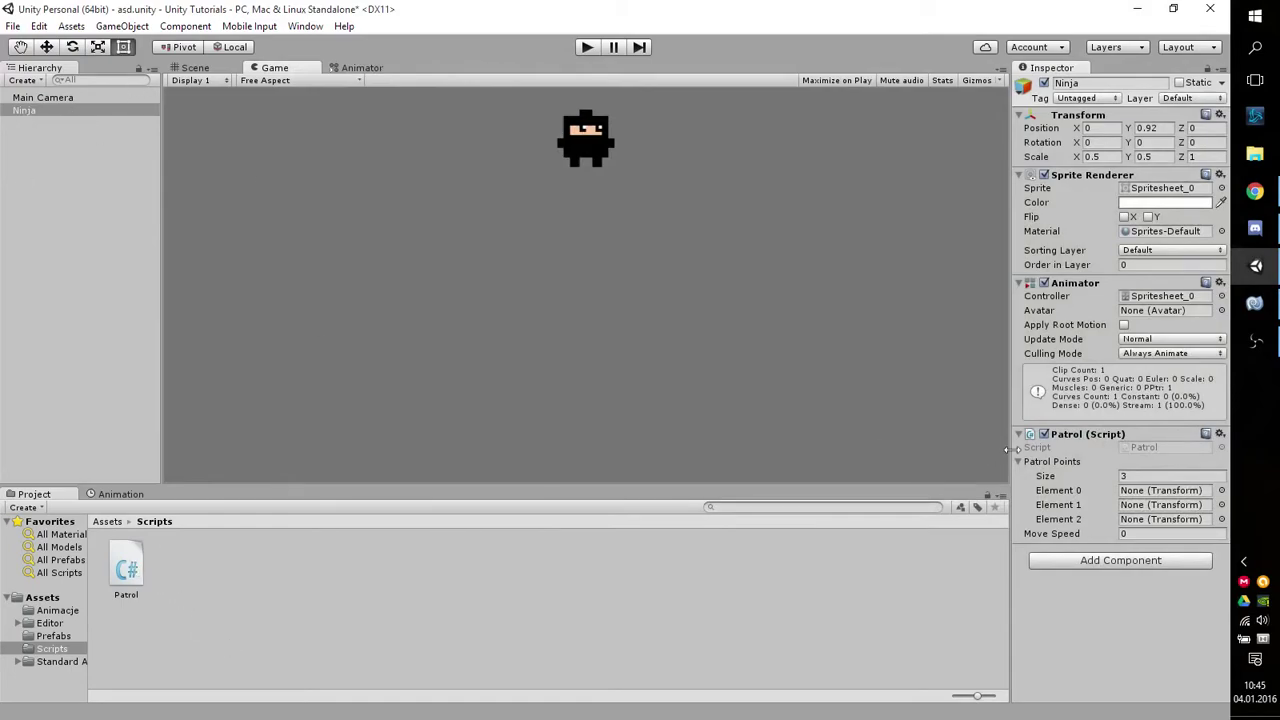
Set the Ninja's Patrol Points size to 2
click(1149, 477)
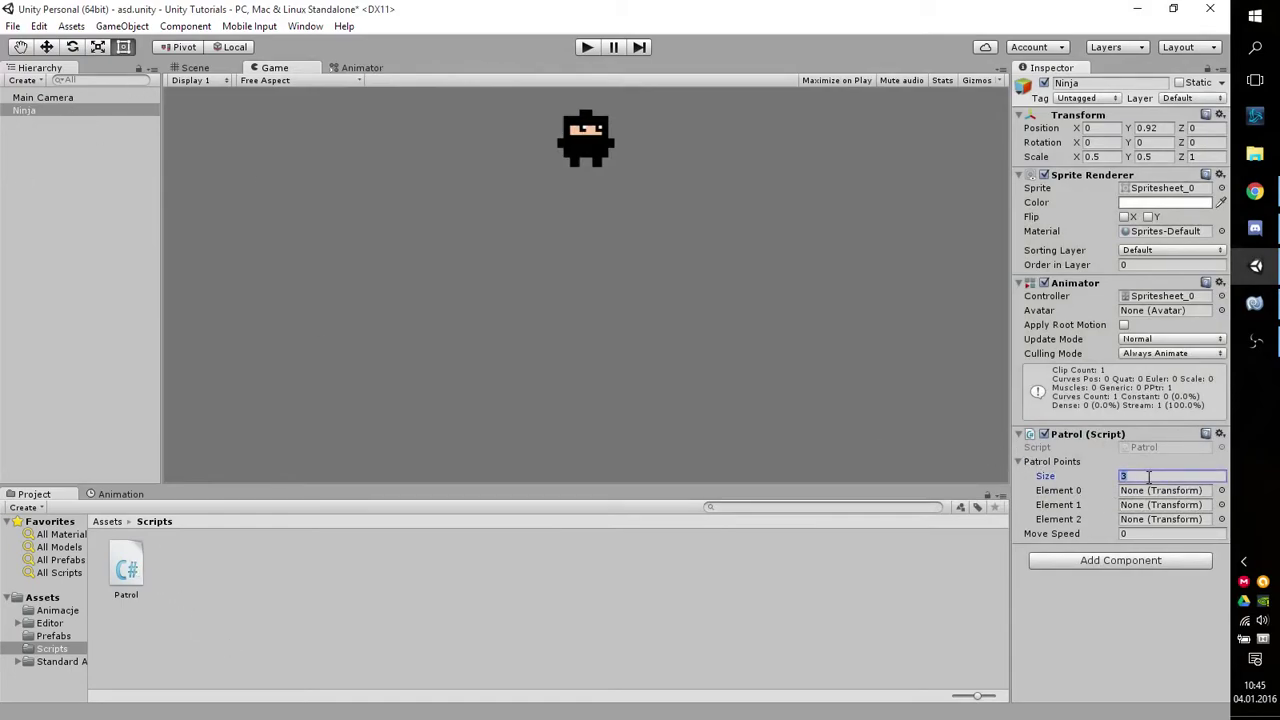
text(2)
key(Return)
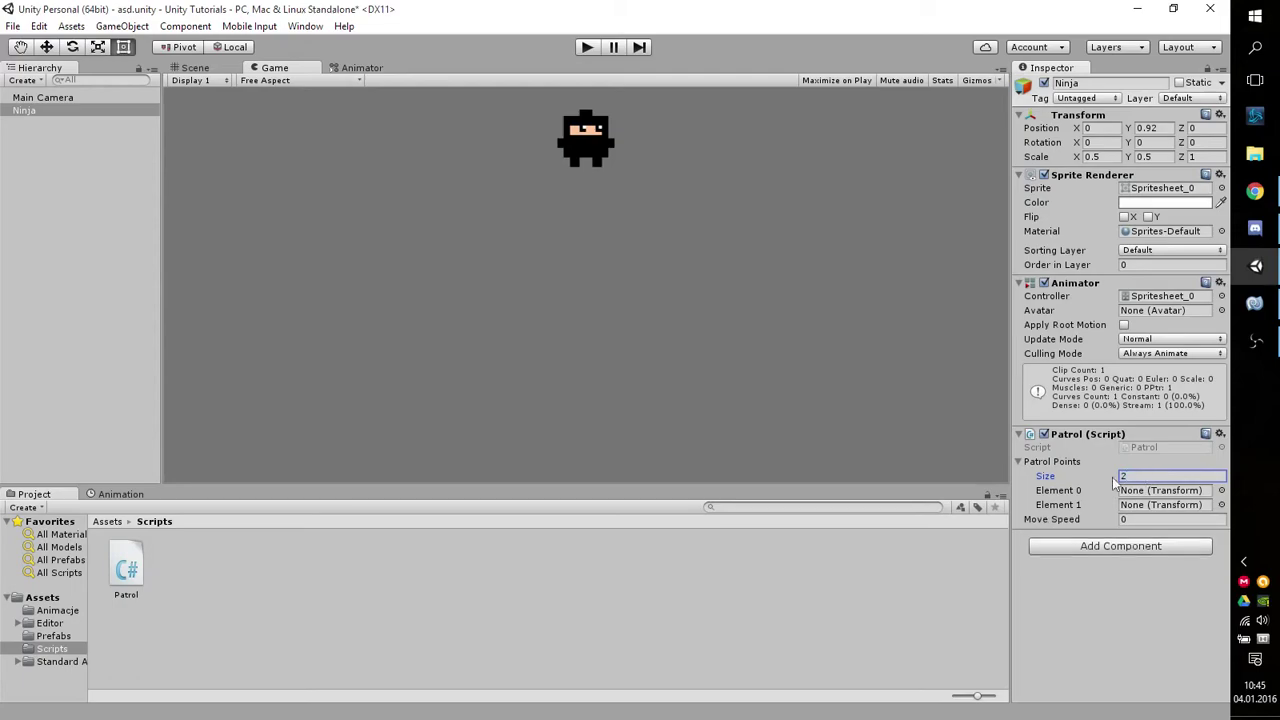
Create two empty GameObjects in the Hierarchy, both at root level
click(41, 175)
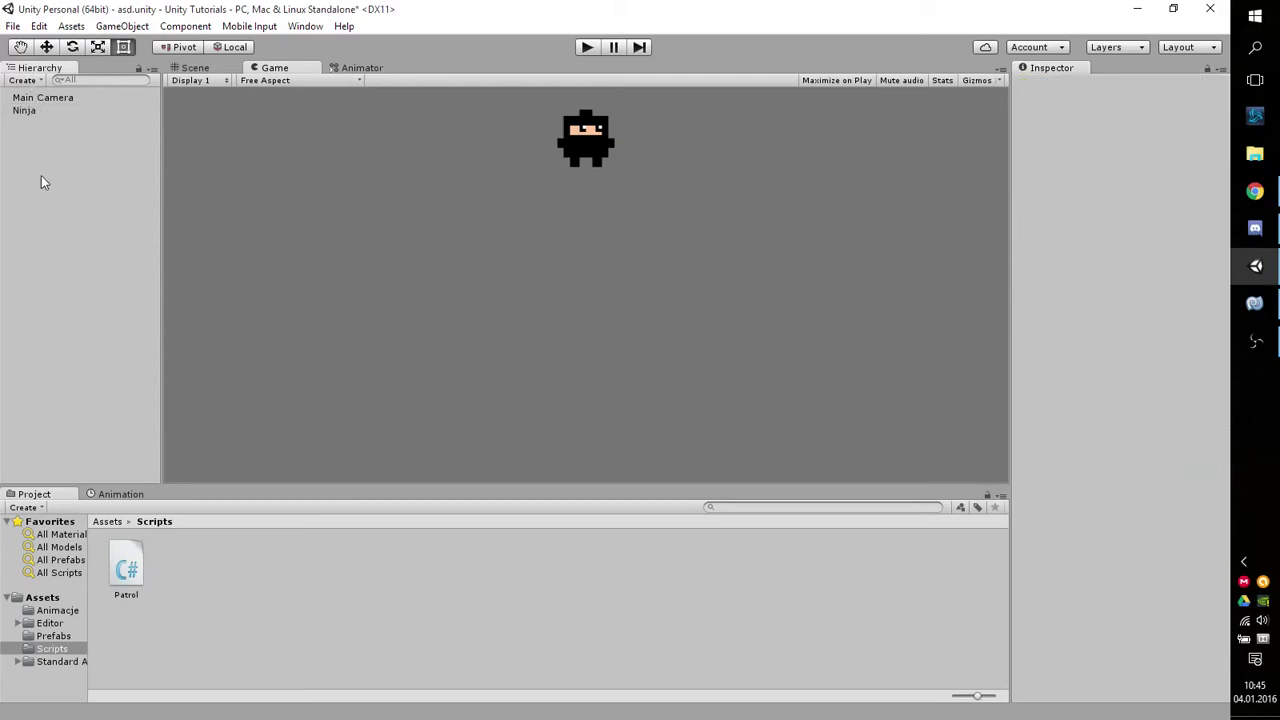
right_click(39, 167)
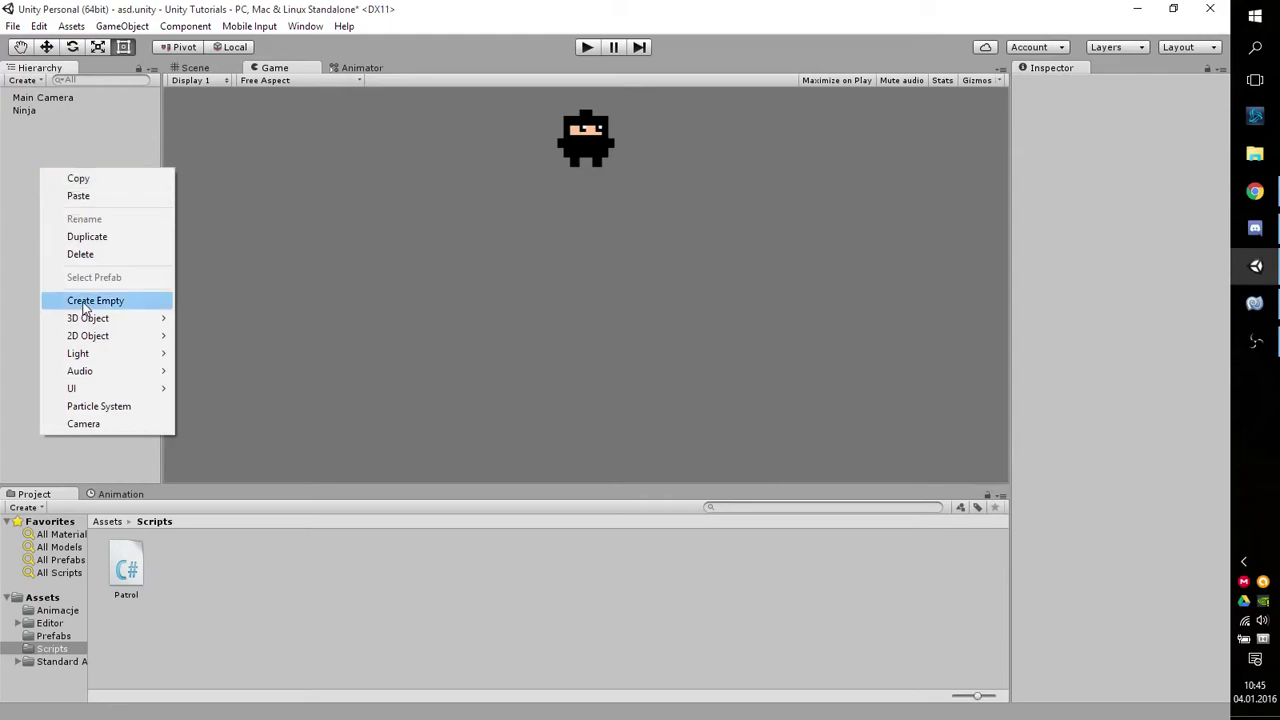
click(84, 300)
right_click(40, 178)
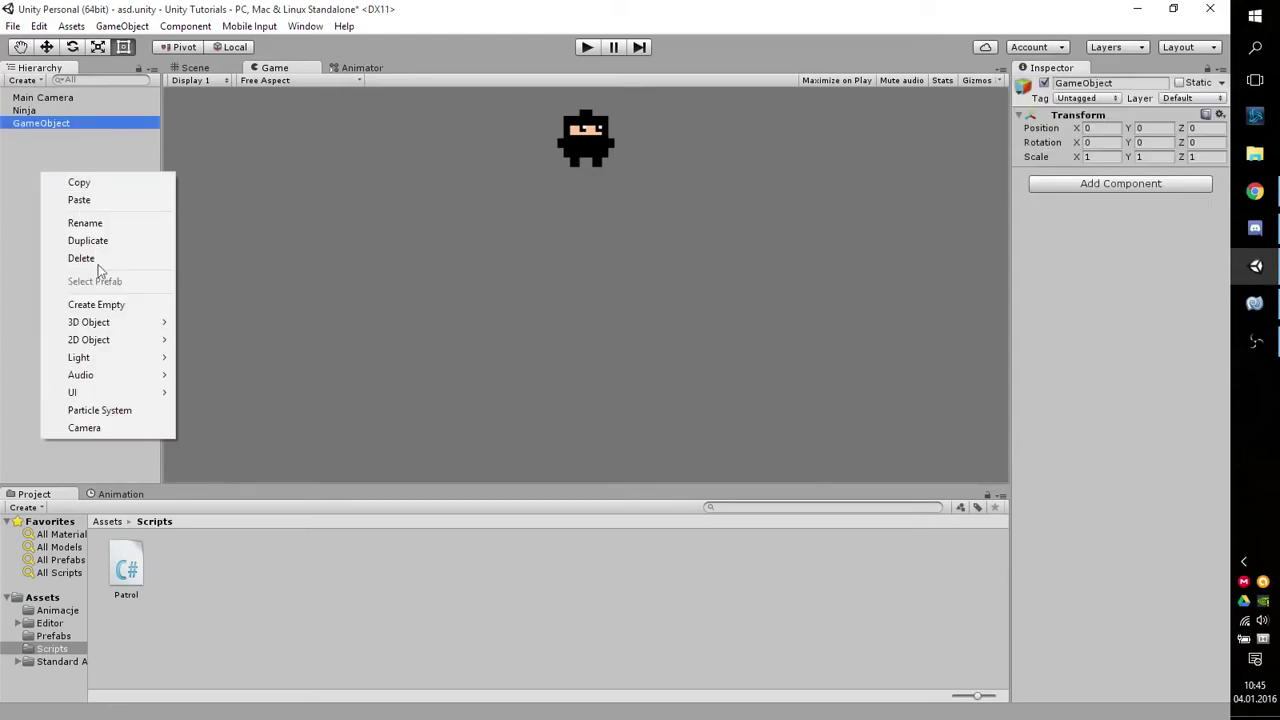
click(84, 303)
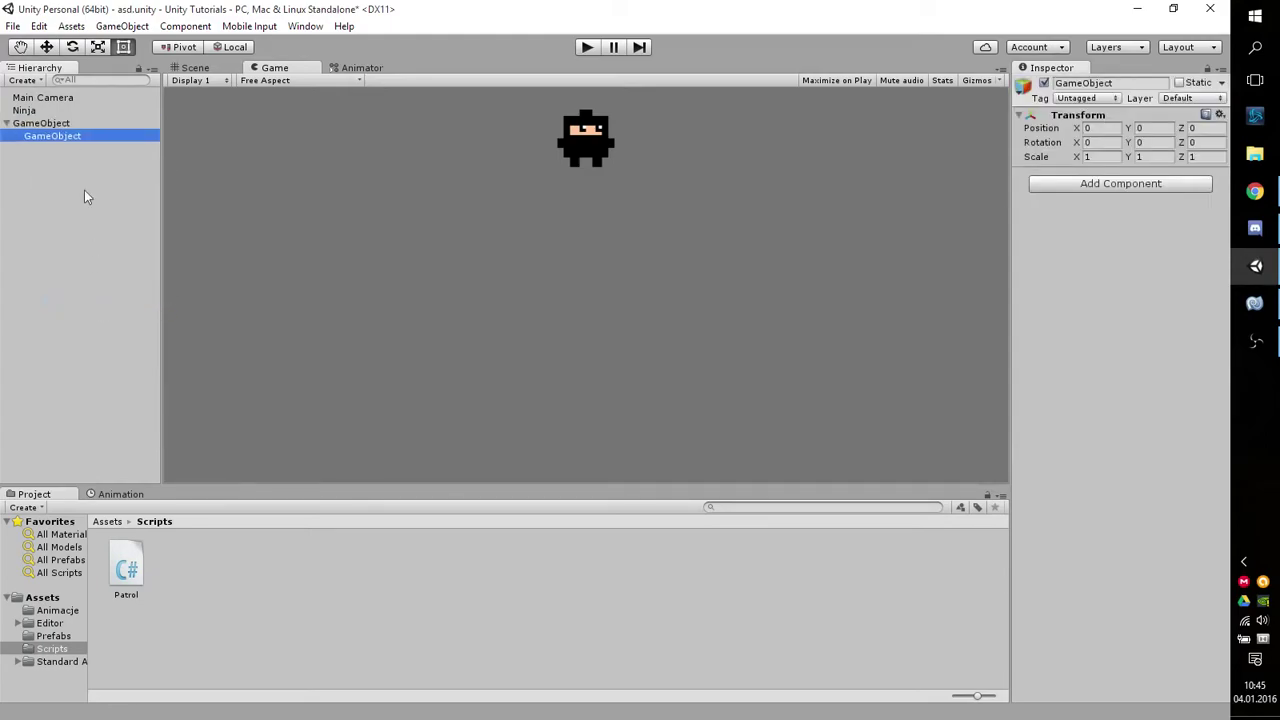
click(42, 137)
click(60, 136)
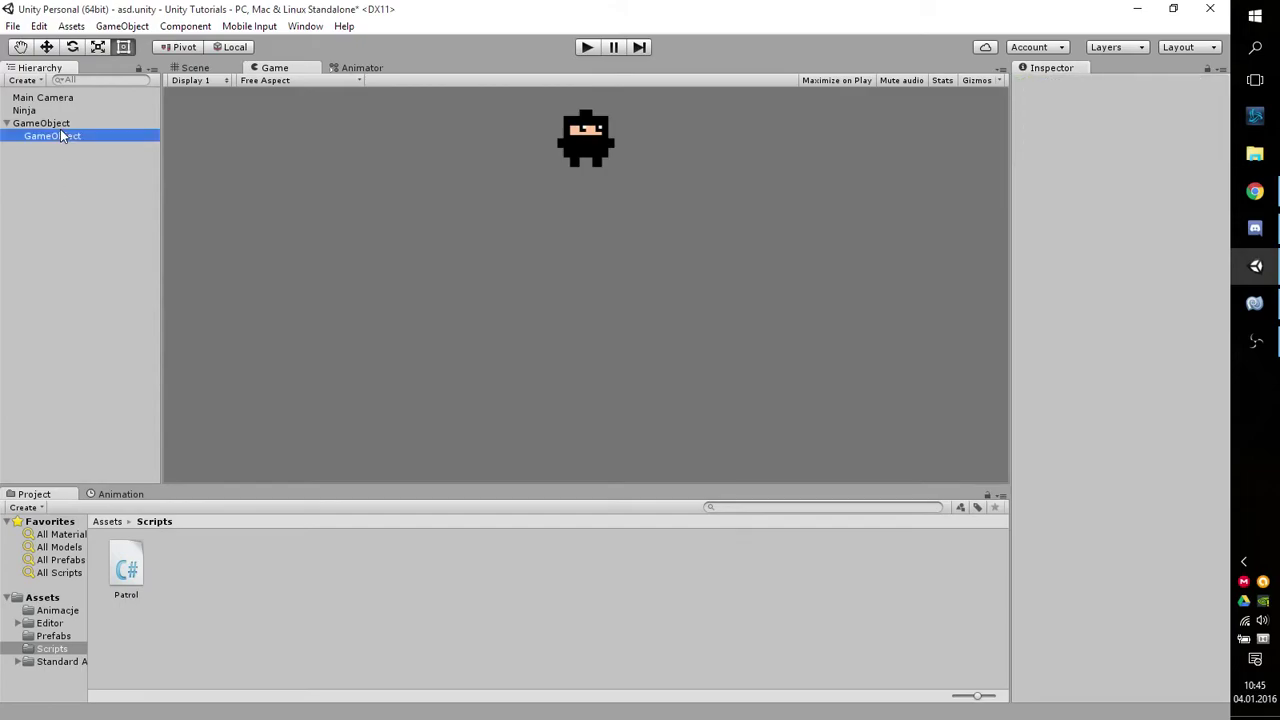
drag(60, 136, 62, 121)
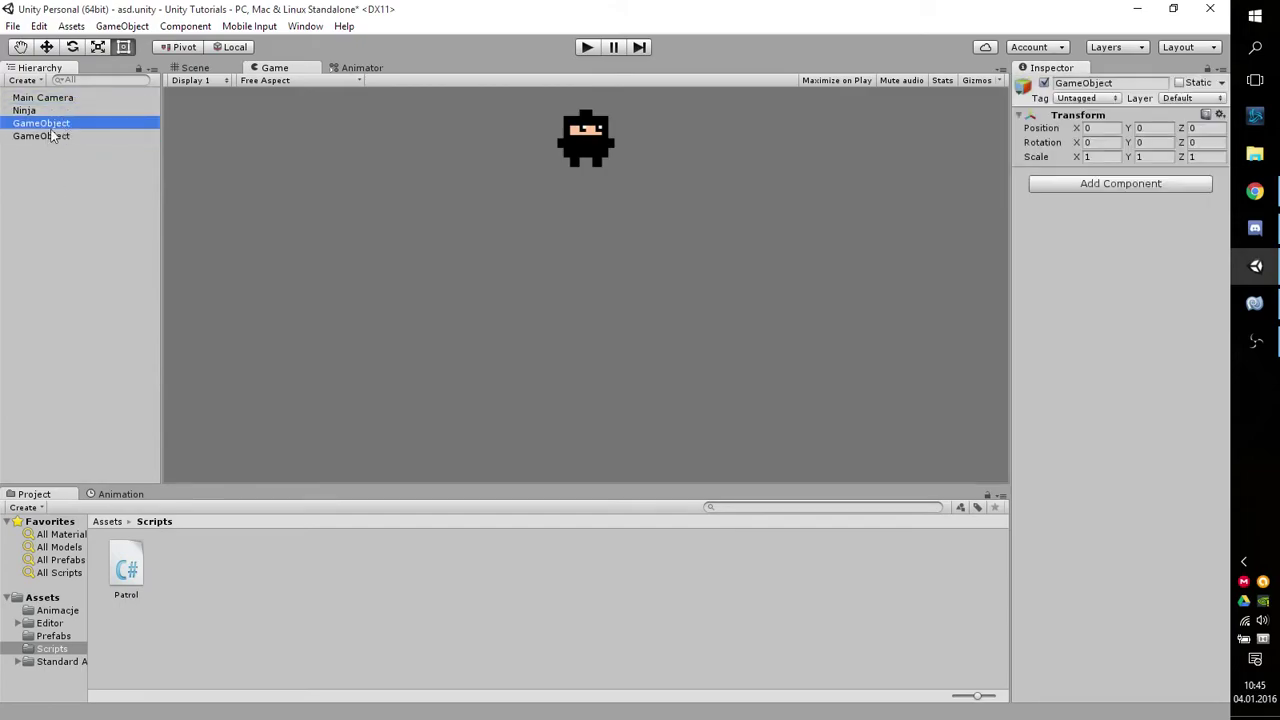
Rename the two empty objects Punkt1 and Punkt2
click(1105, 84)
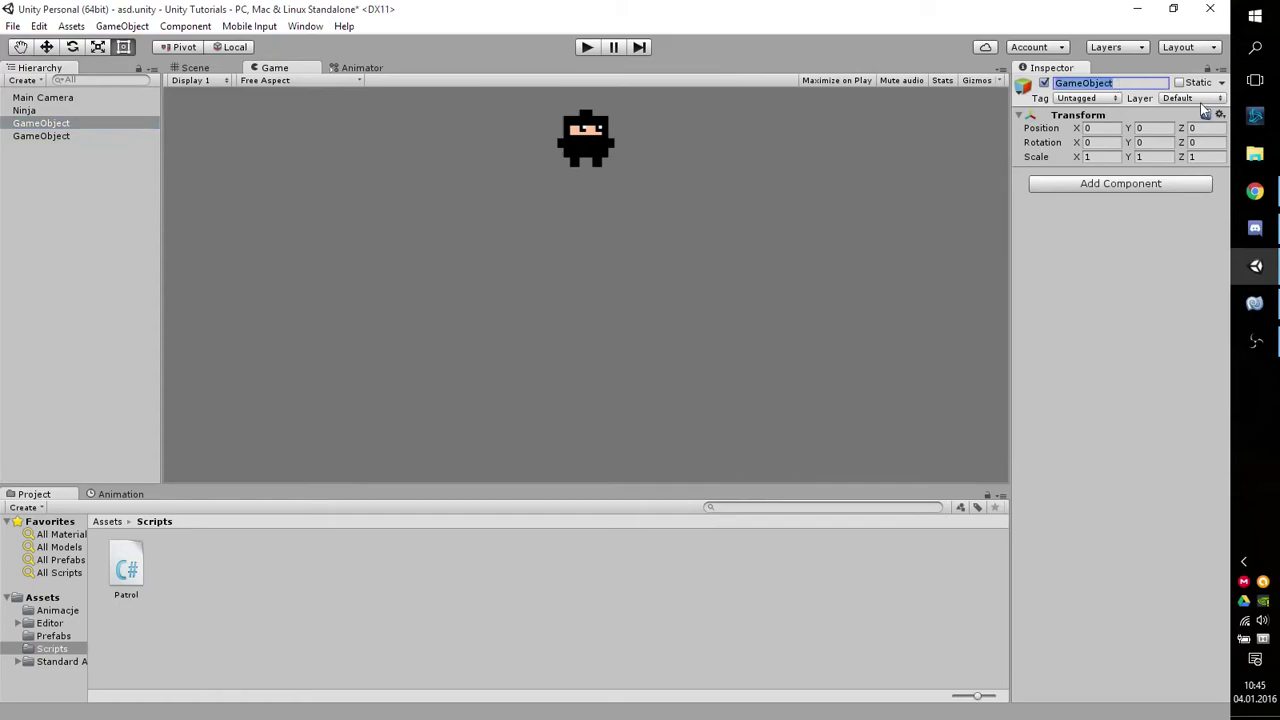
text(punkt1)
click(48, 124)
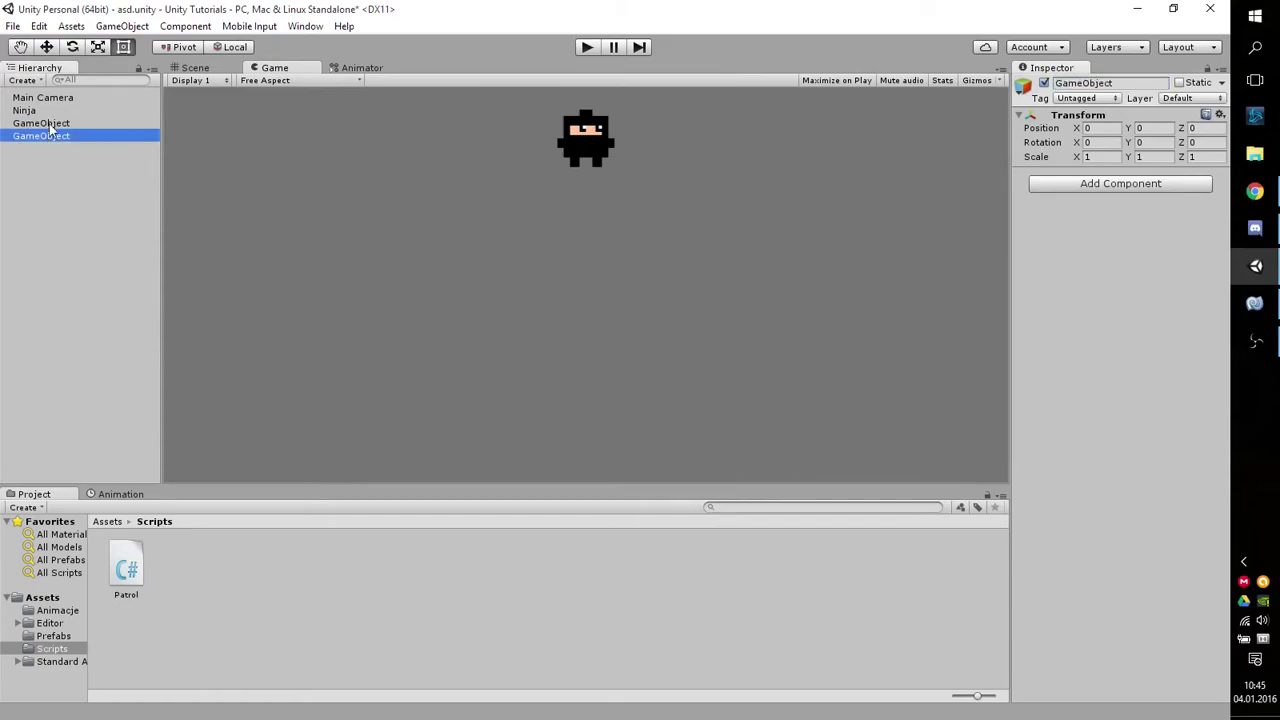
click(1136, 84)
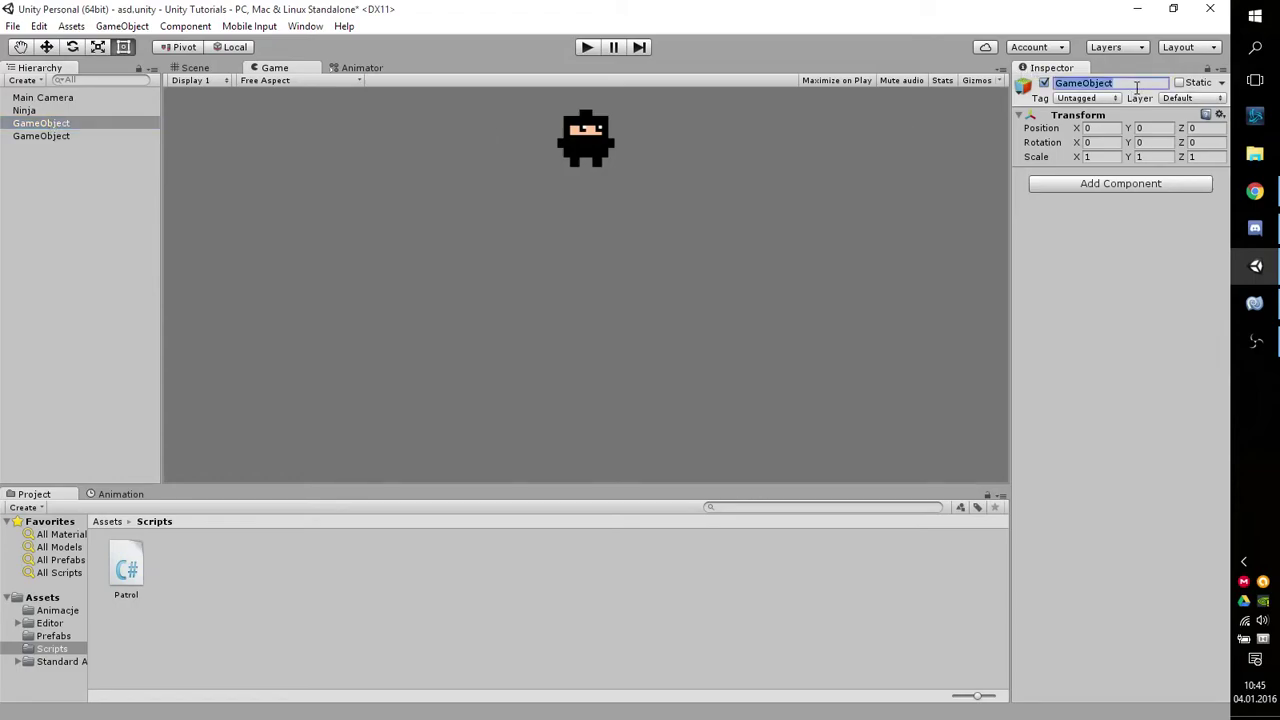
text(Punkt1)
key(Return)
click(94, 135)
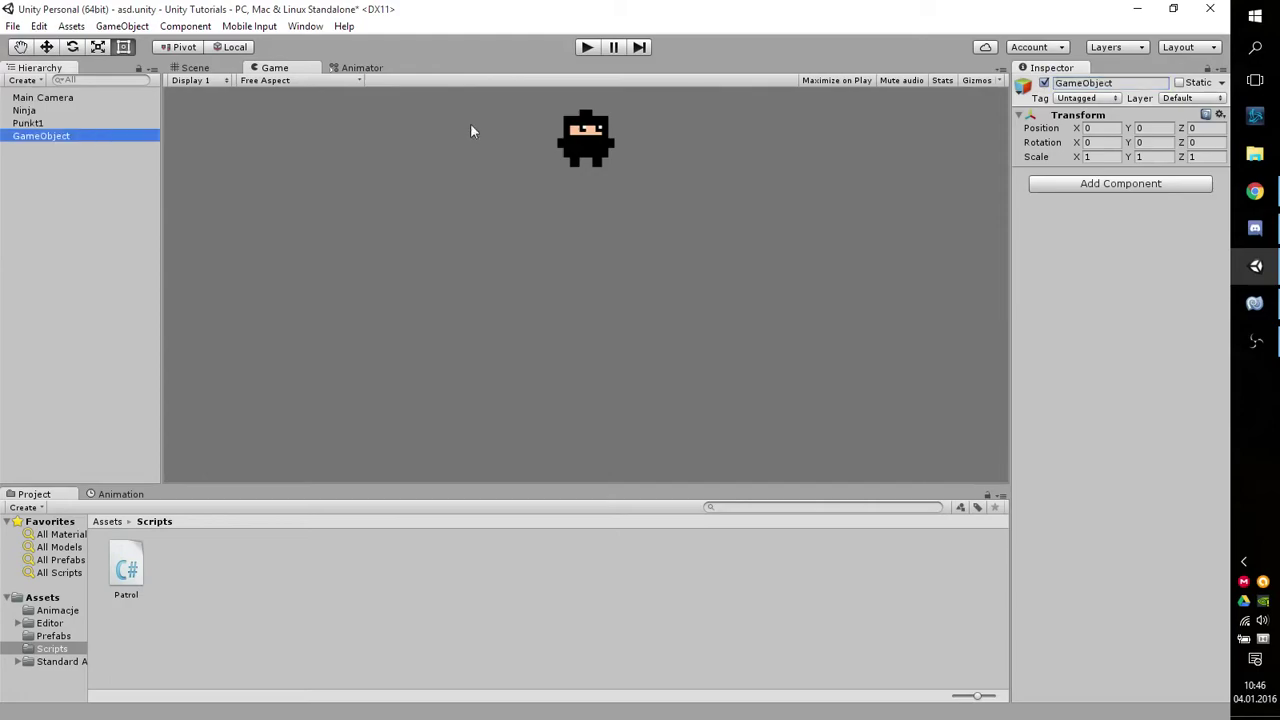
click(1110, 83)
text(P)
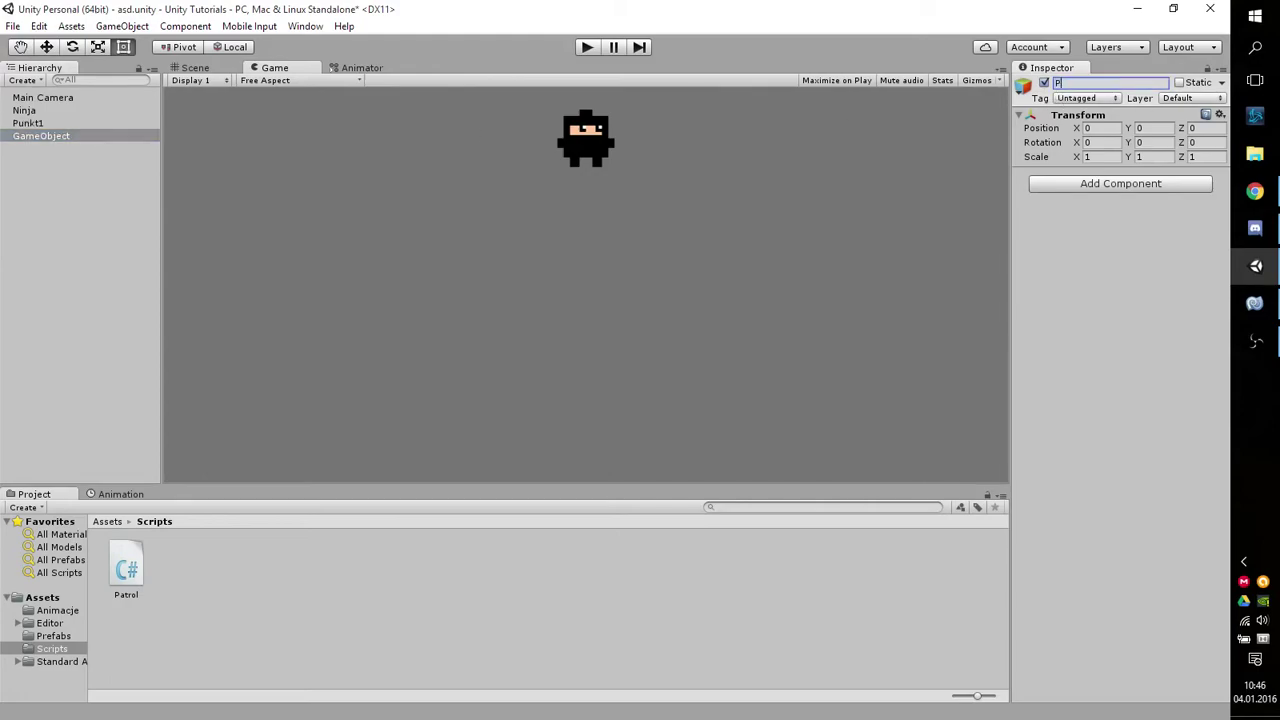
text(unkt2)
key(Return)
Unlock the Inspector on Punkt1 and set its position to X 0.5, Y 0.5
click(63, 110)
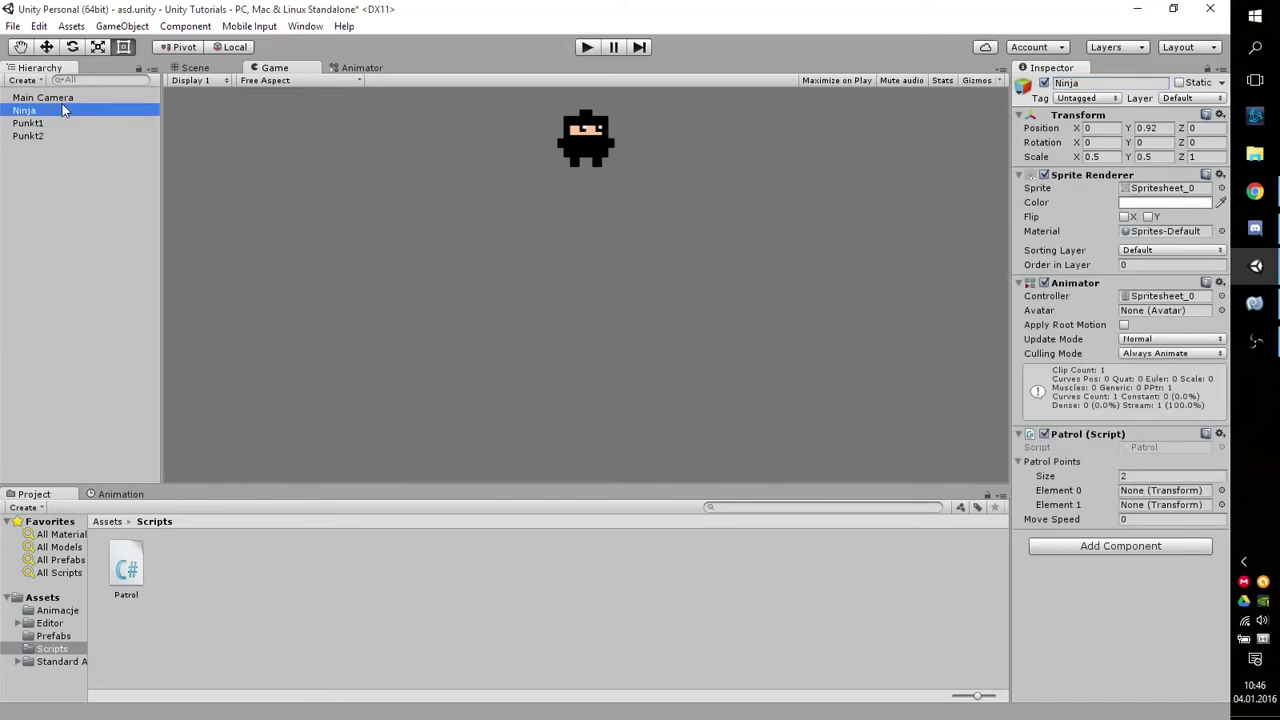
click(1207, 68)
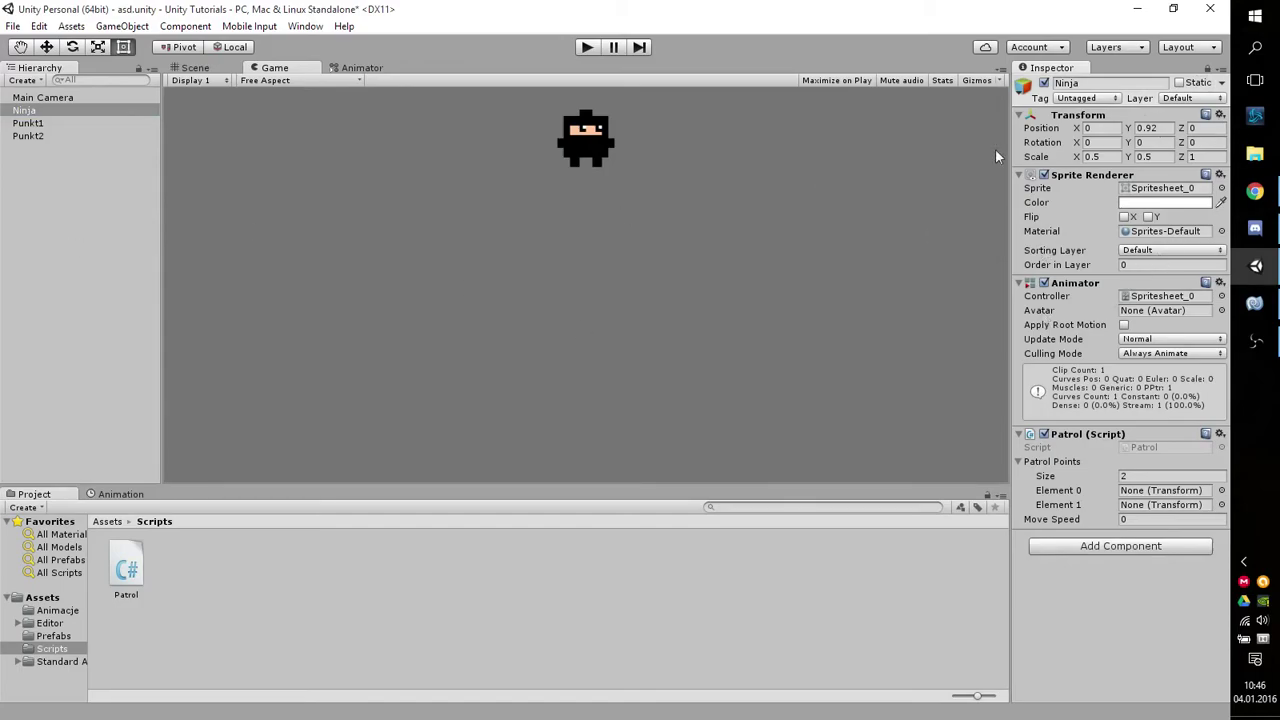
click(58, 123)
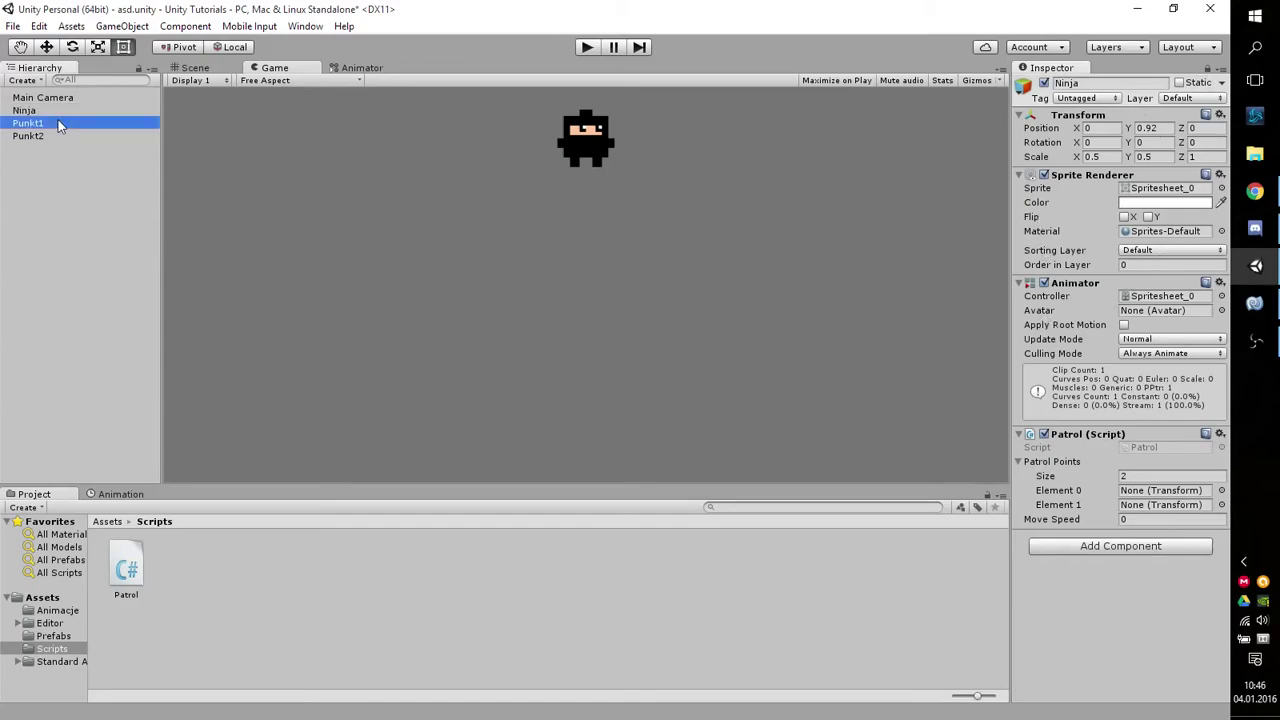
click(1206, 66)
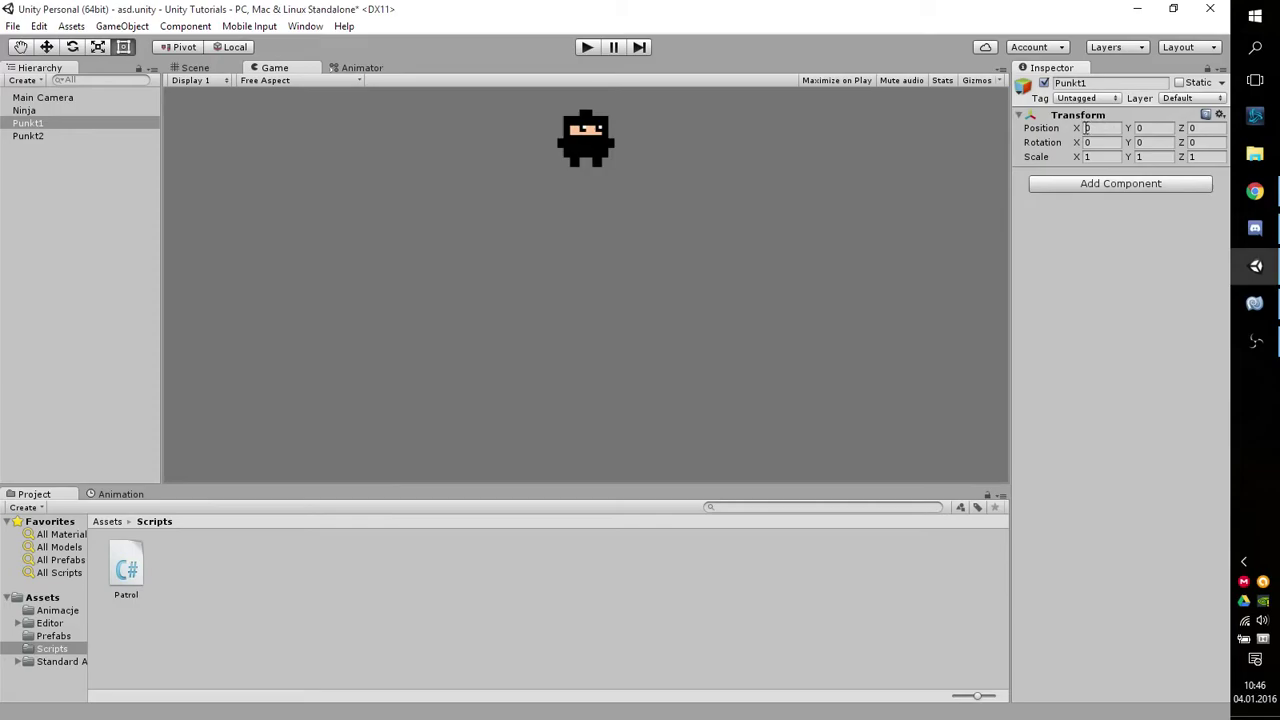
click(1108, 128)
text(0.5)
click(1157, 128)
text(5)
click(1133, 287)
Check that Punkt2's position is still at the origin, then reselect Punkt1
click(43, 124)
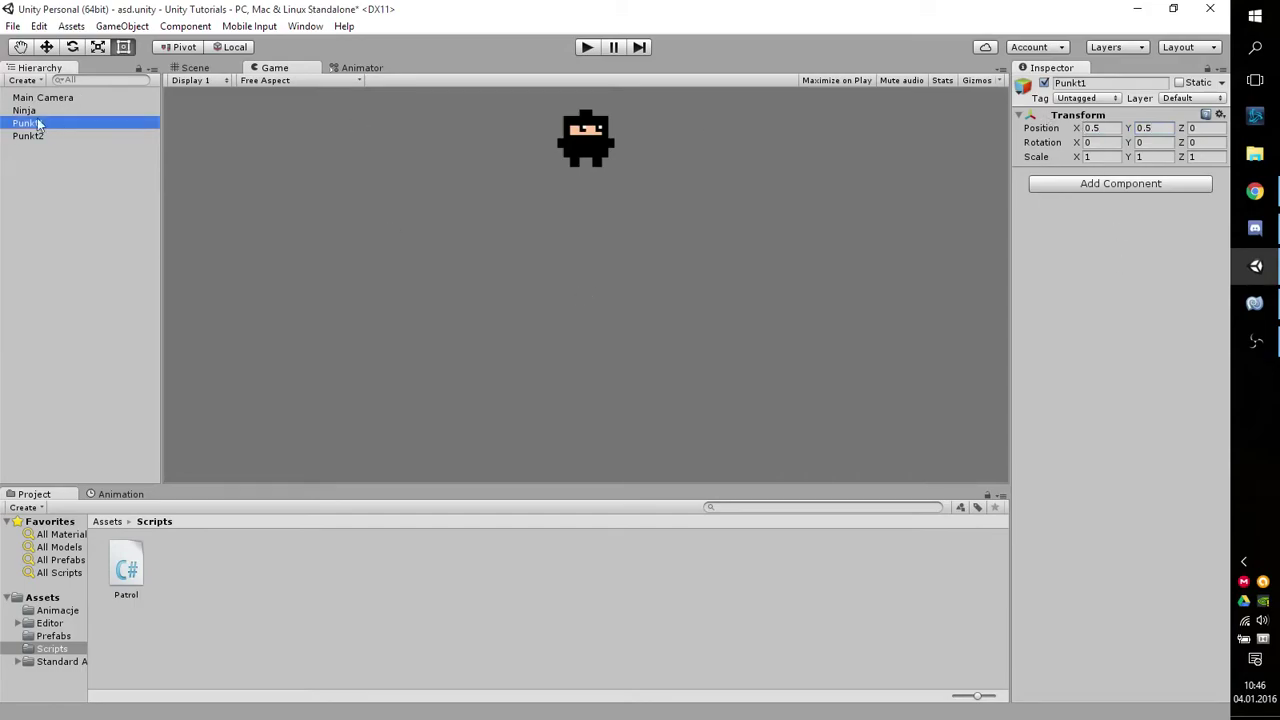
click(39, 140)
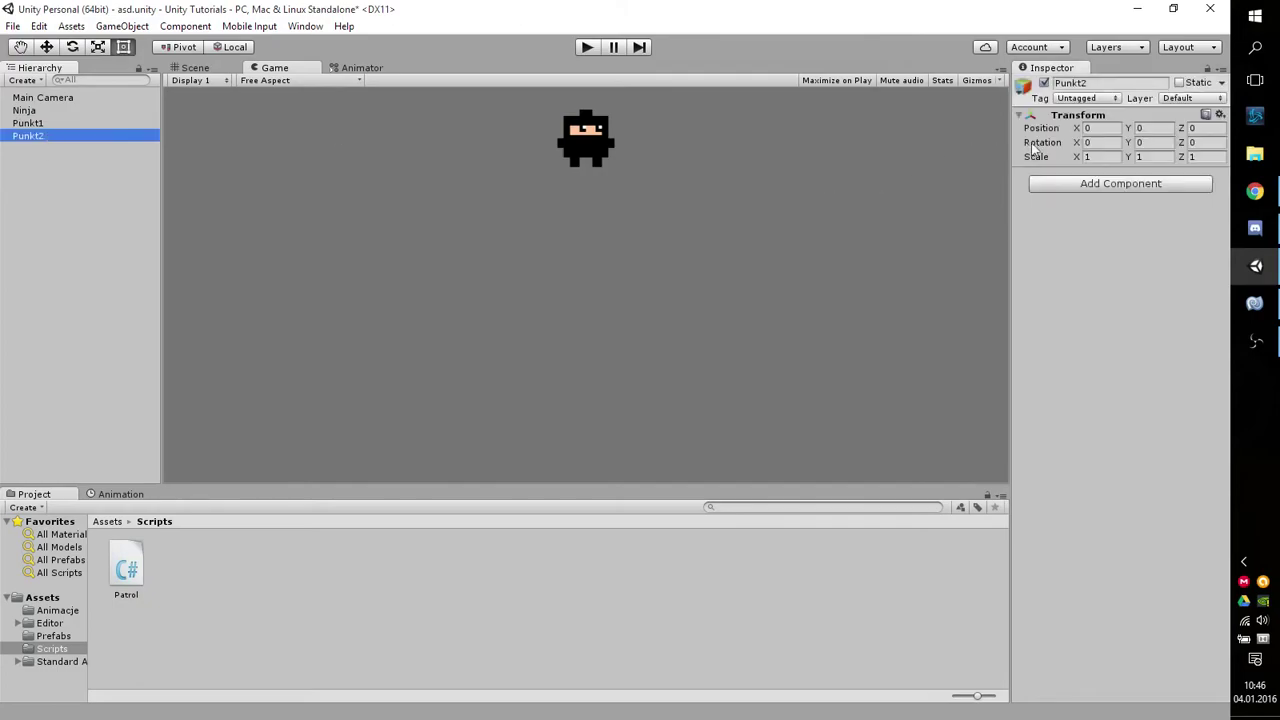
click(1095, 128)
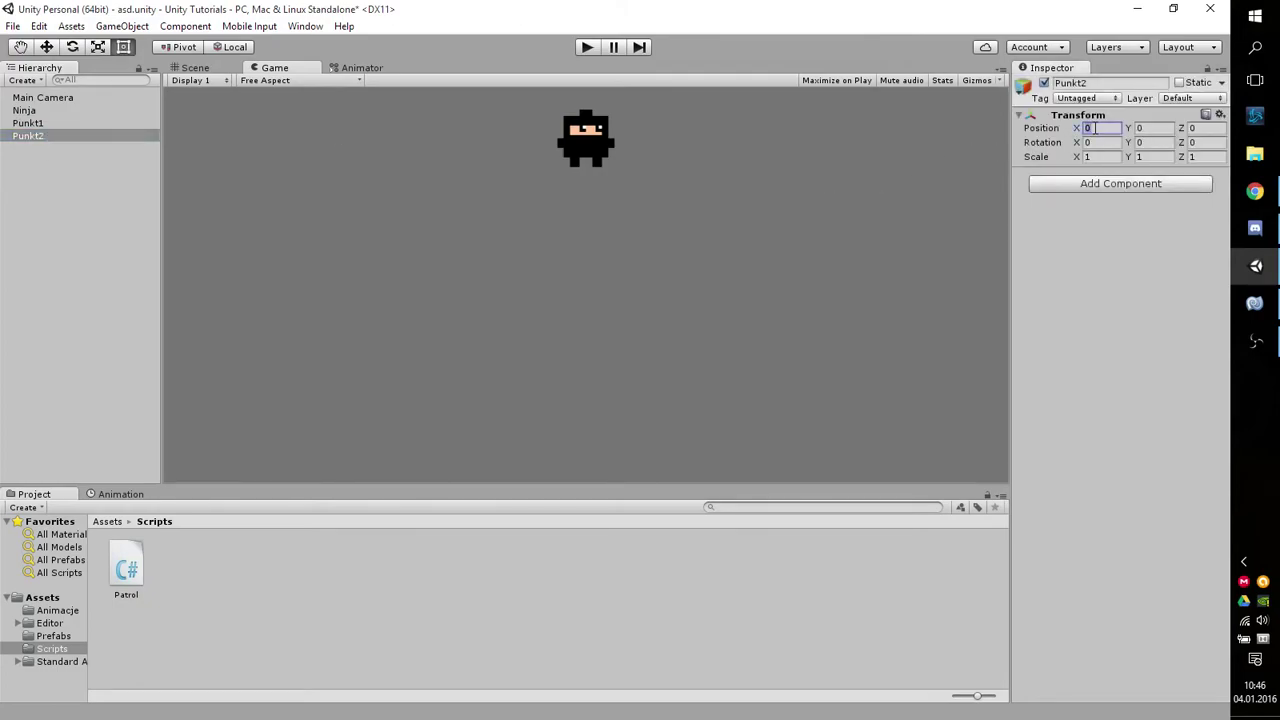
click(49, 124)
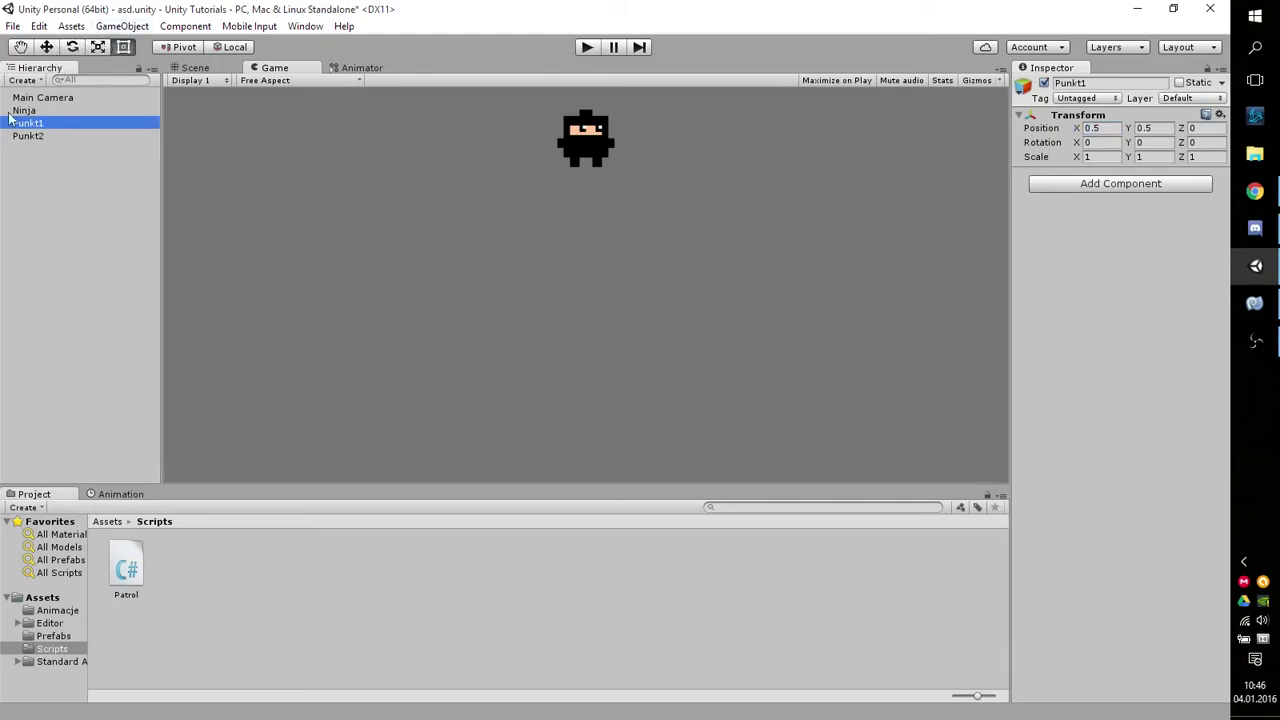
Add a 3D Cube as a child of Punkt1
right_click(26, 124)
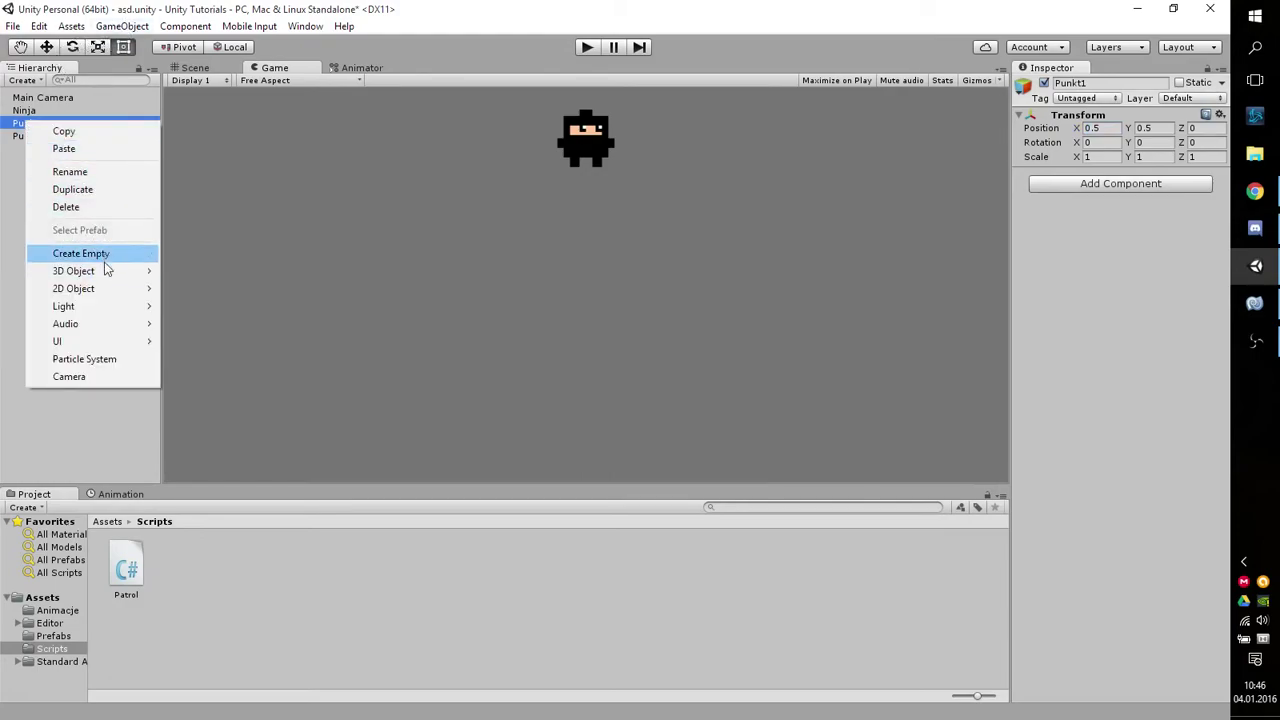
mouse_move(106, 273)
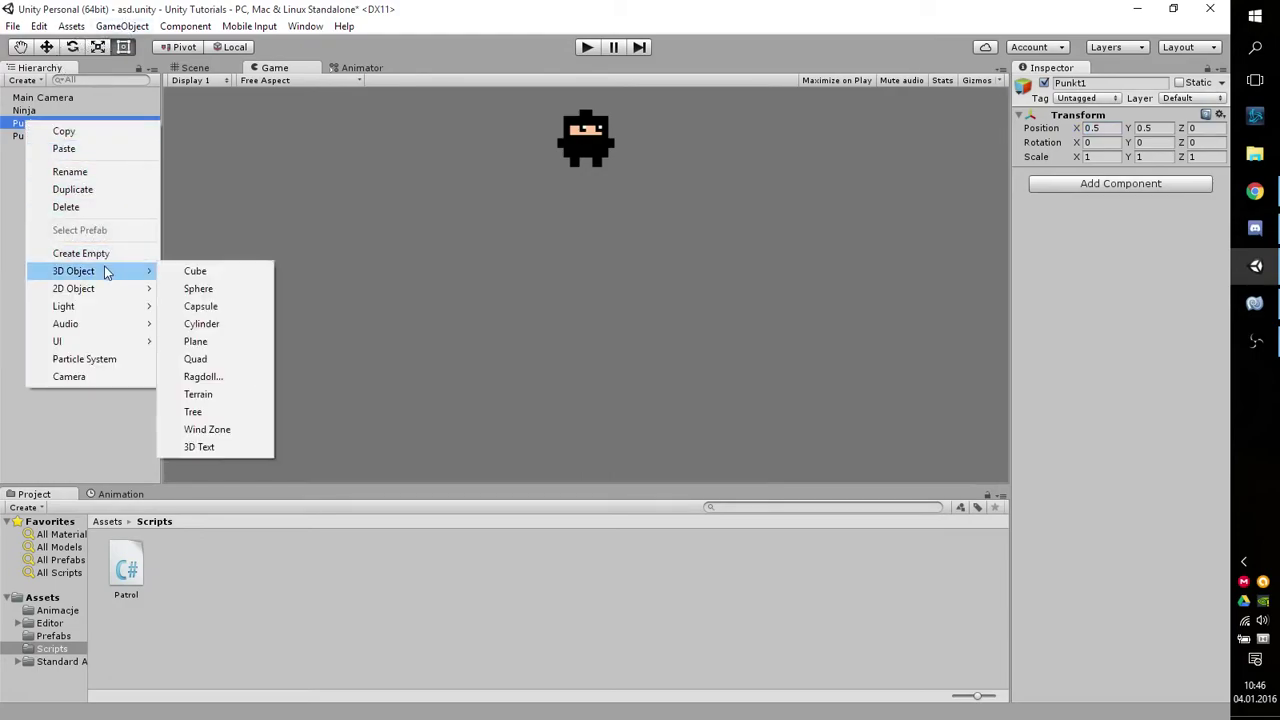
click(219, 274)
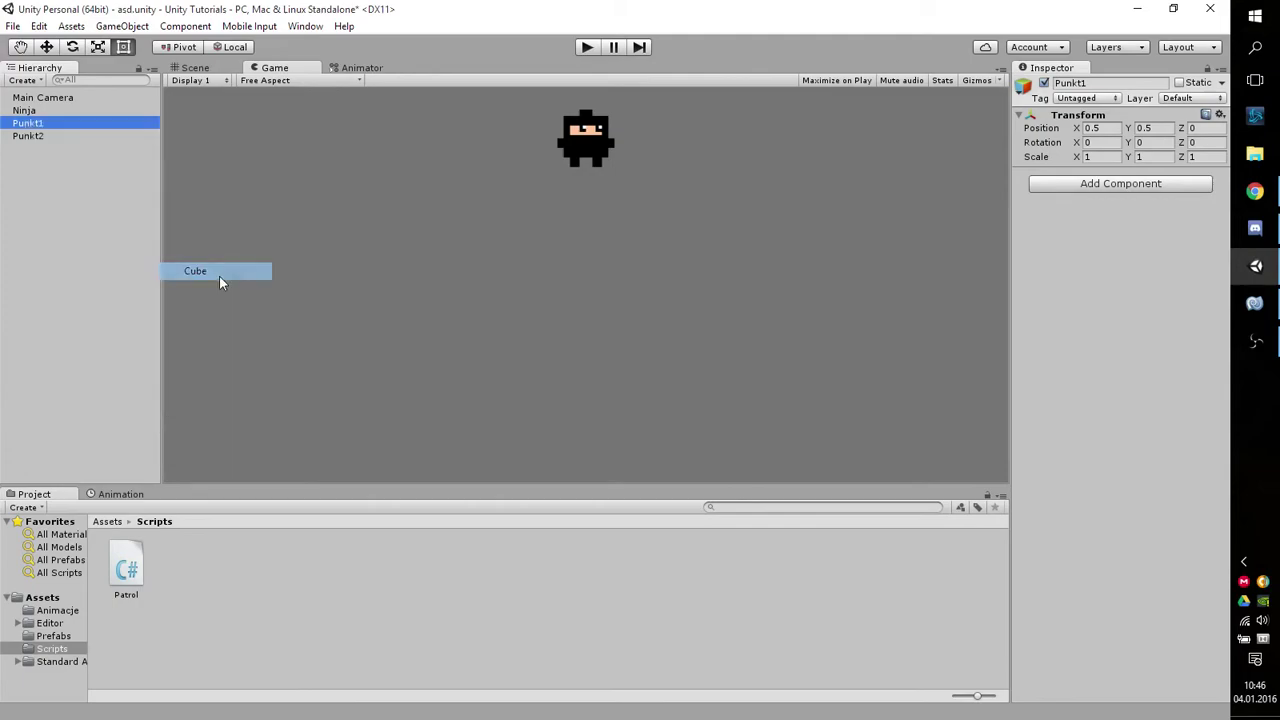
Set the new Cube's X scale to 0.1, moving on to its Y scale
double_click(55, 123)
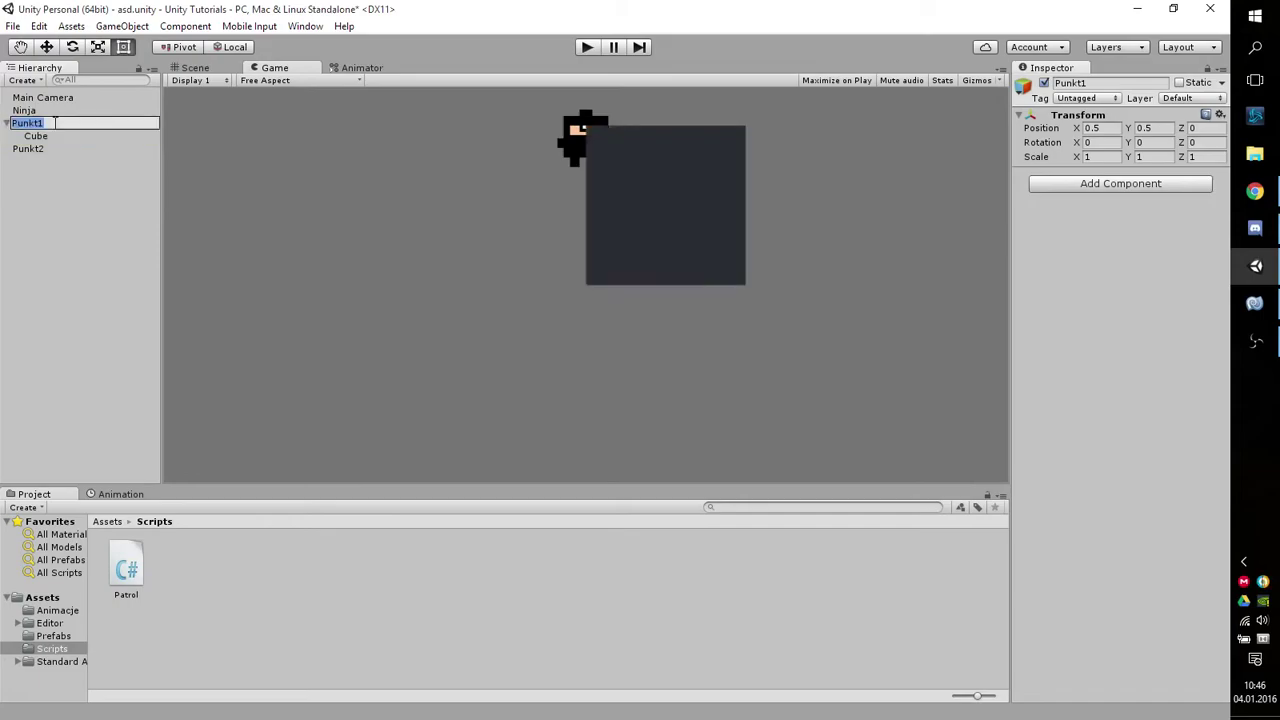
click(38, 135)
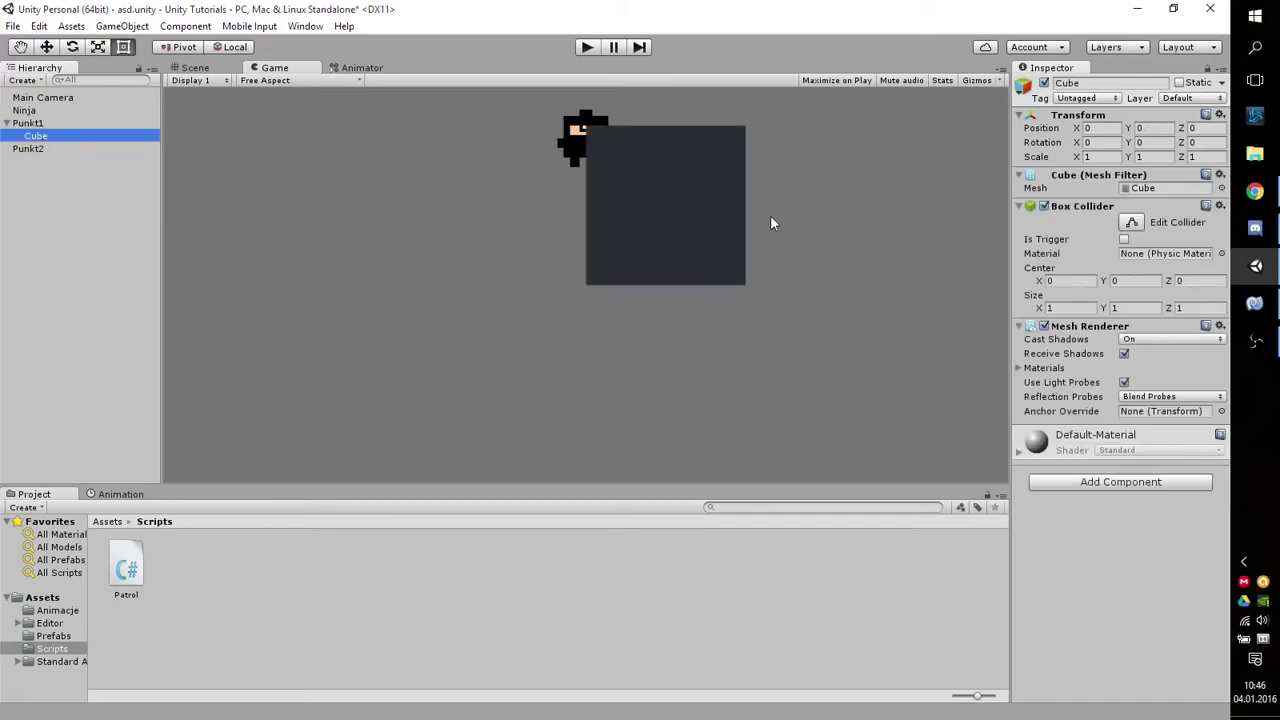
click(1092, 157)
text(0)
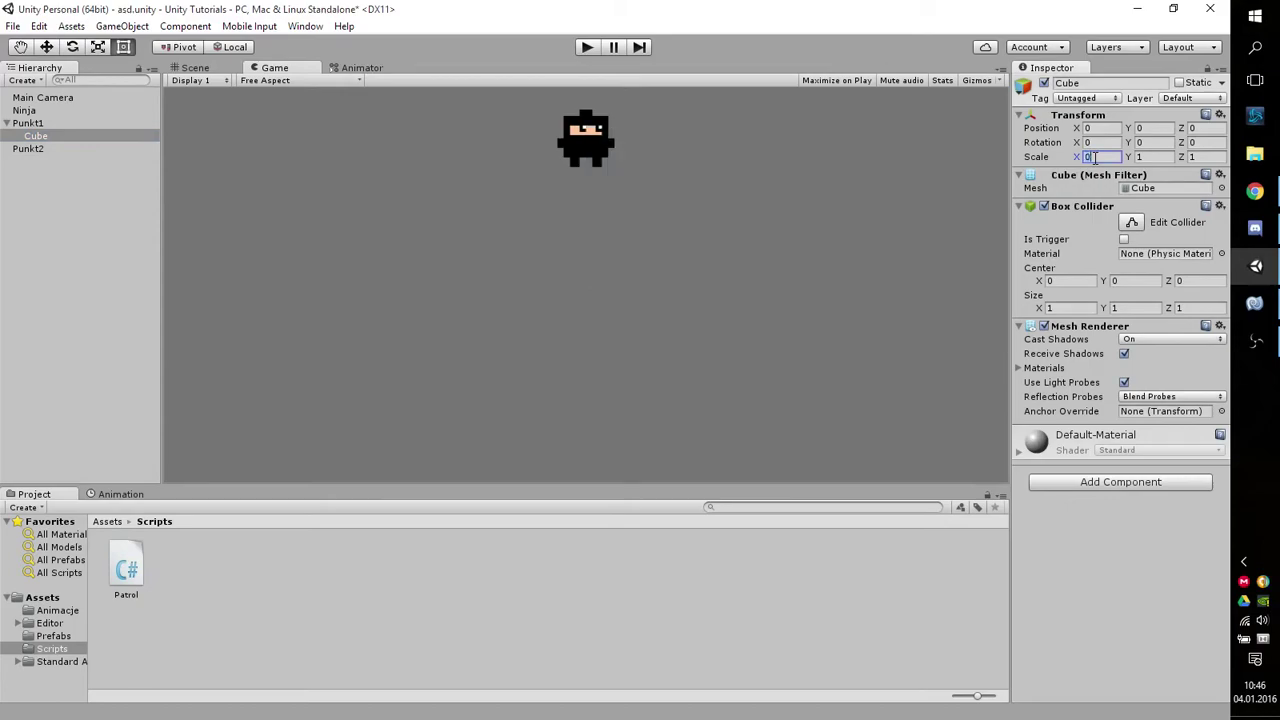
text(.1)
click(1151, 157)
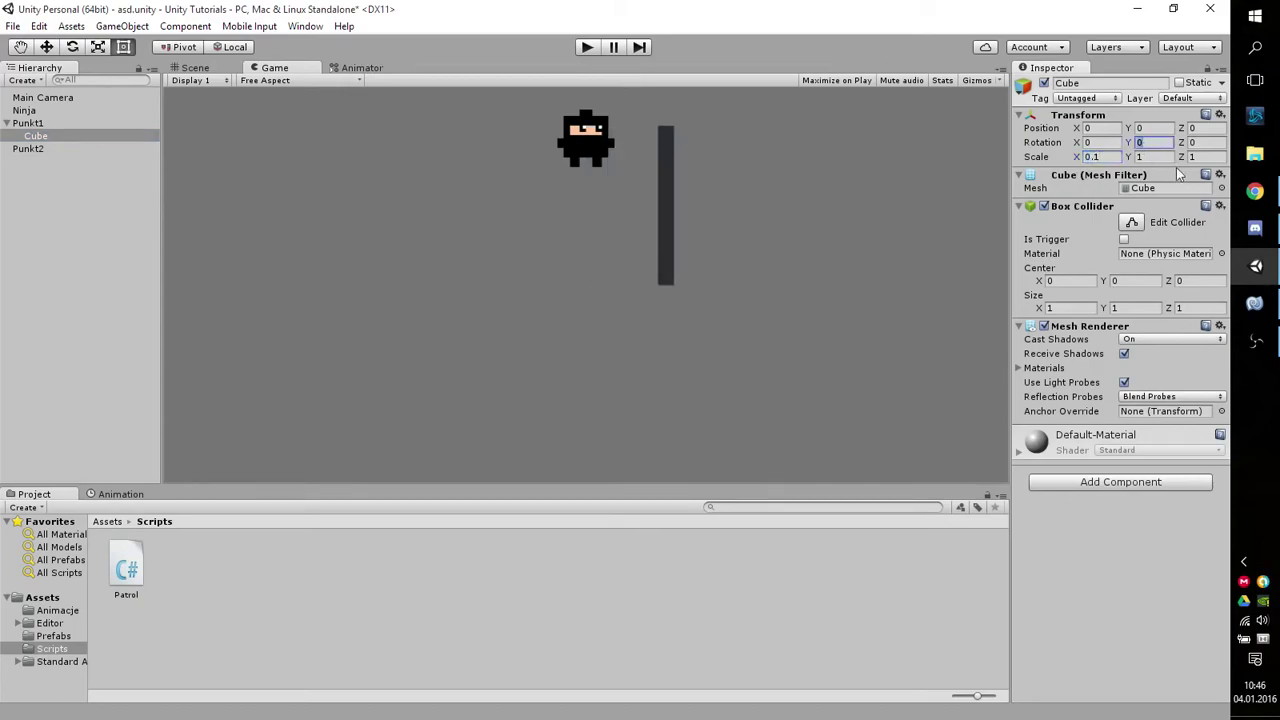
text(0.1)
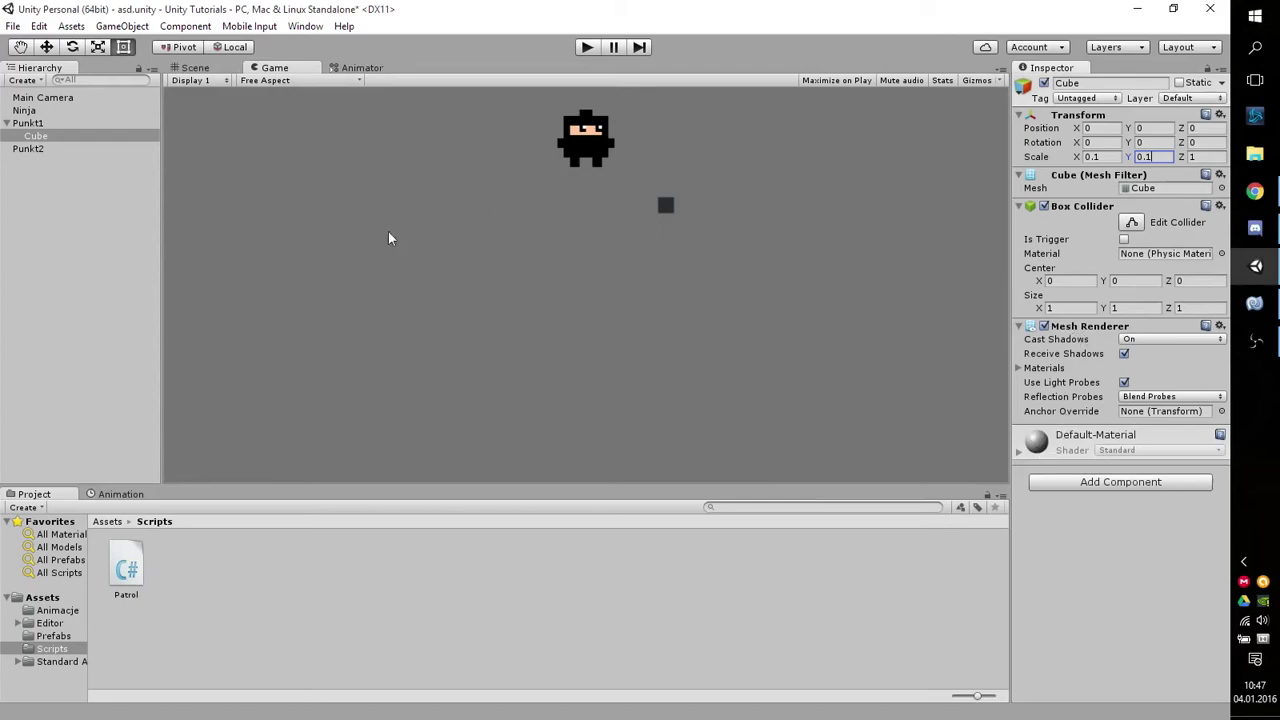
Give the Main Camera a light grey background colour using the eyedropper
click(73, 101)
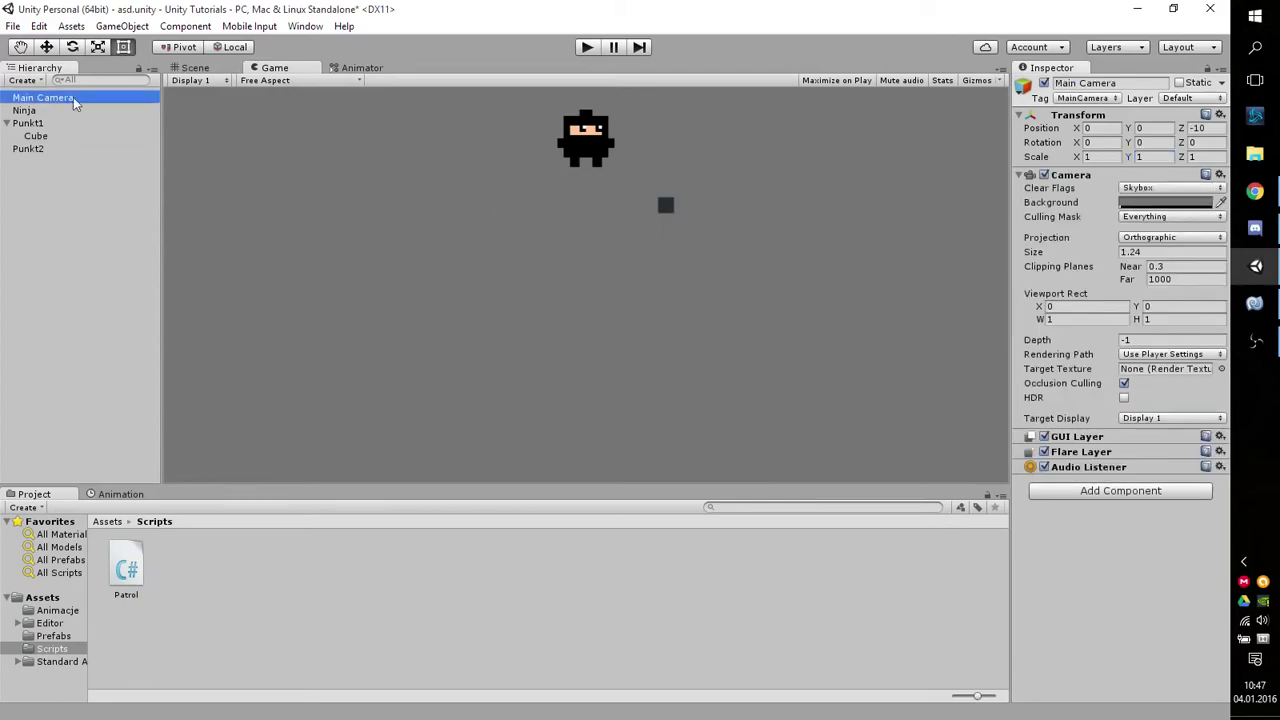
click(1219, 203)
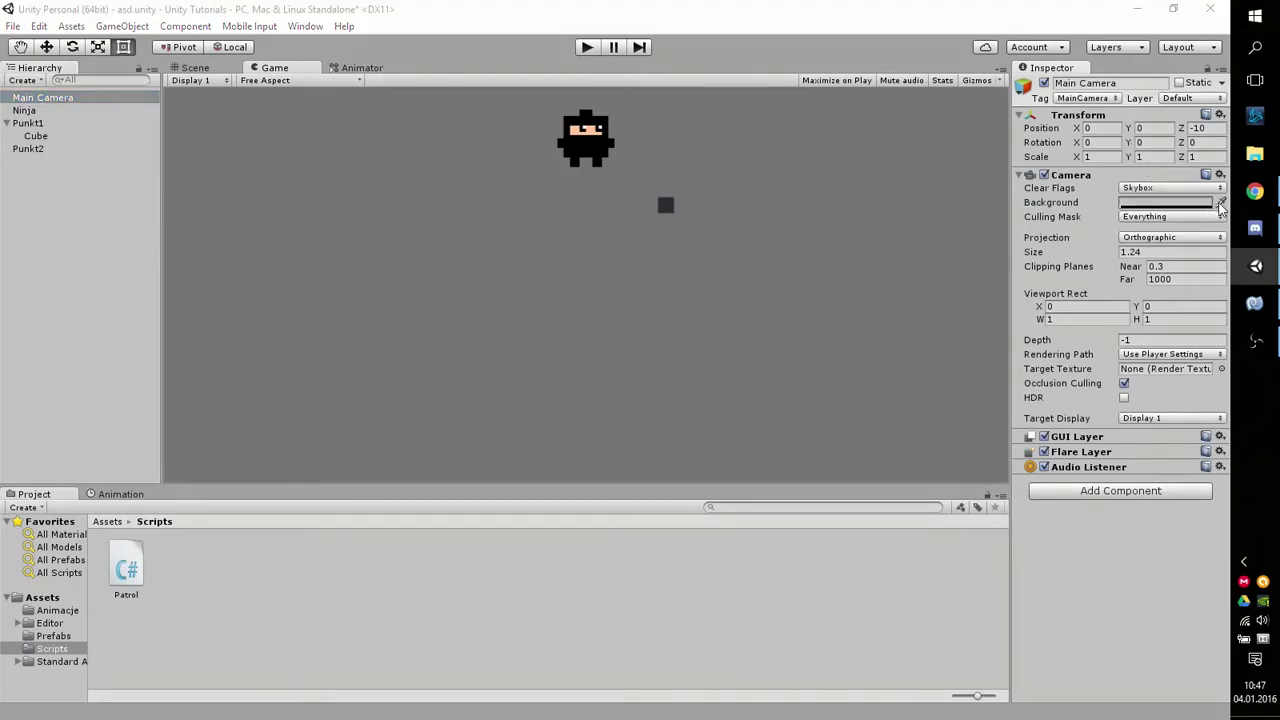
click(1075, 227)
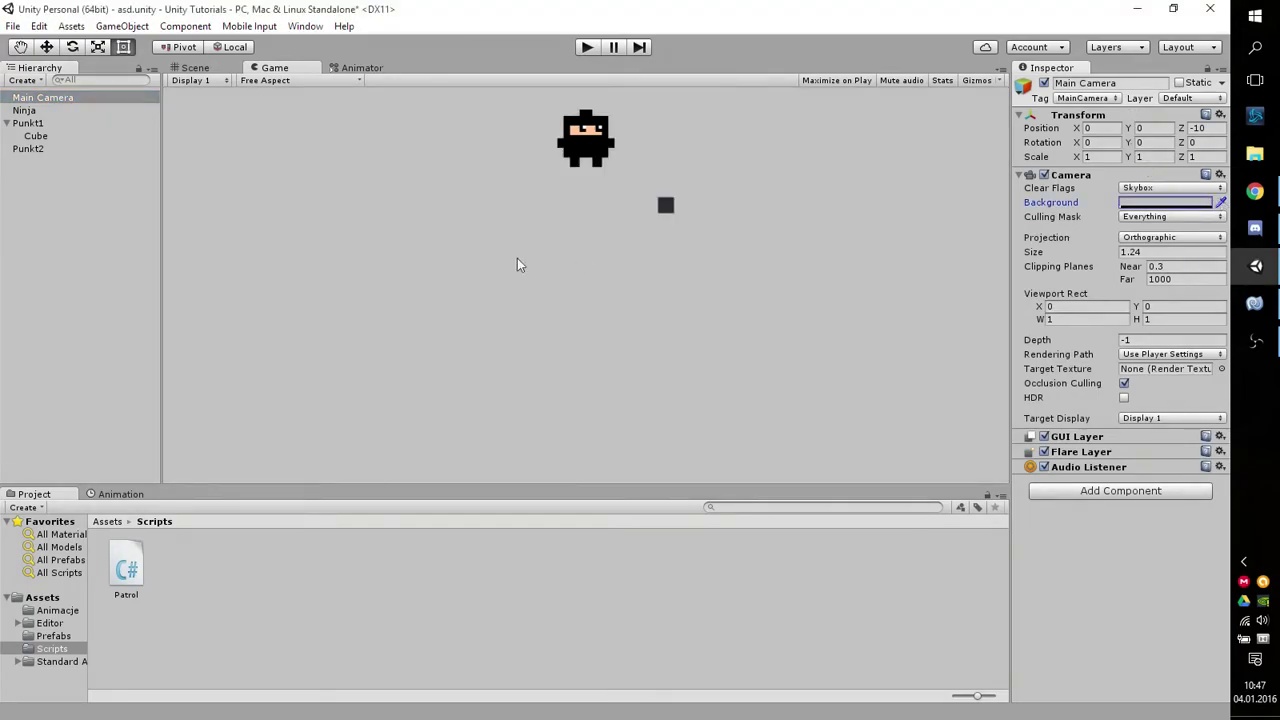
Collapse Punkt1, select Punkt2 and bring up its object creation menu
click(6, 123)
click(14, 136)
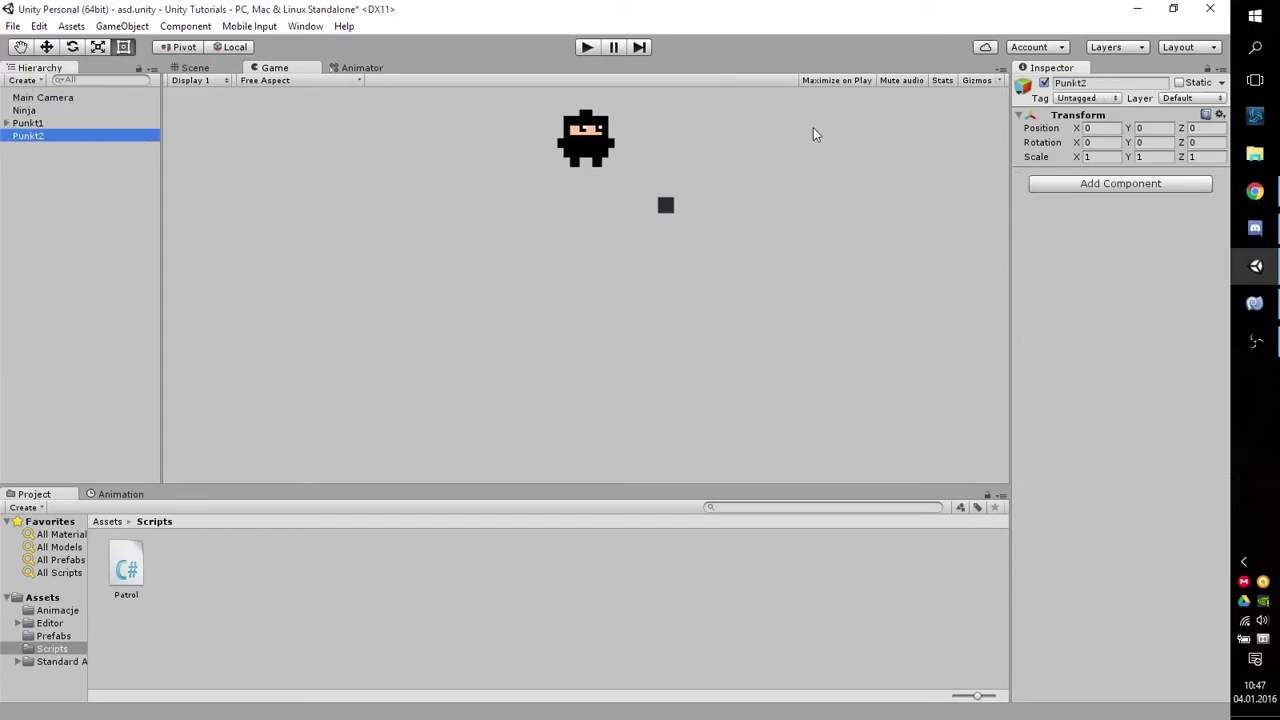
right_click(30, 138)
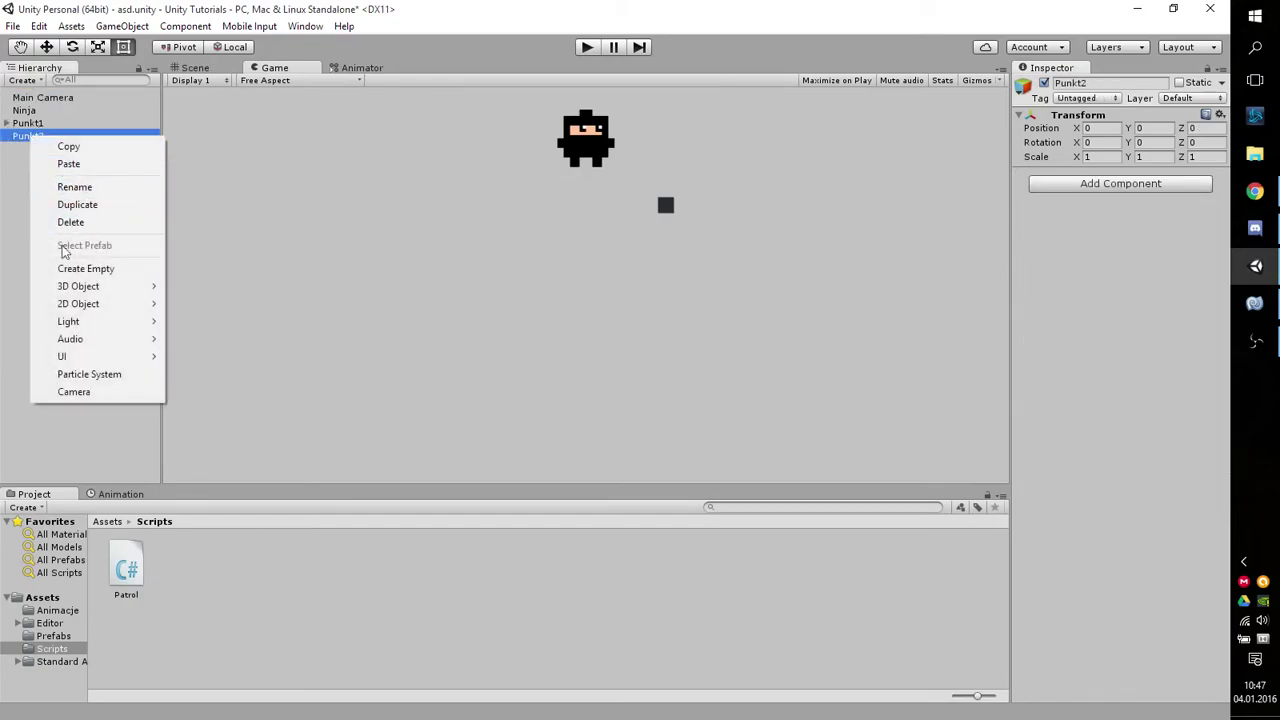
Add a Cube as a child of Punkt2 and scale it 0.1 by 0.1
mouse_move(89, 287)
click(214, 287)
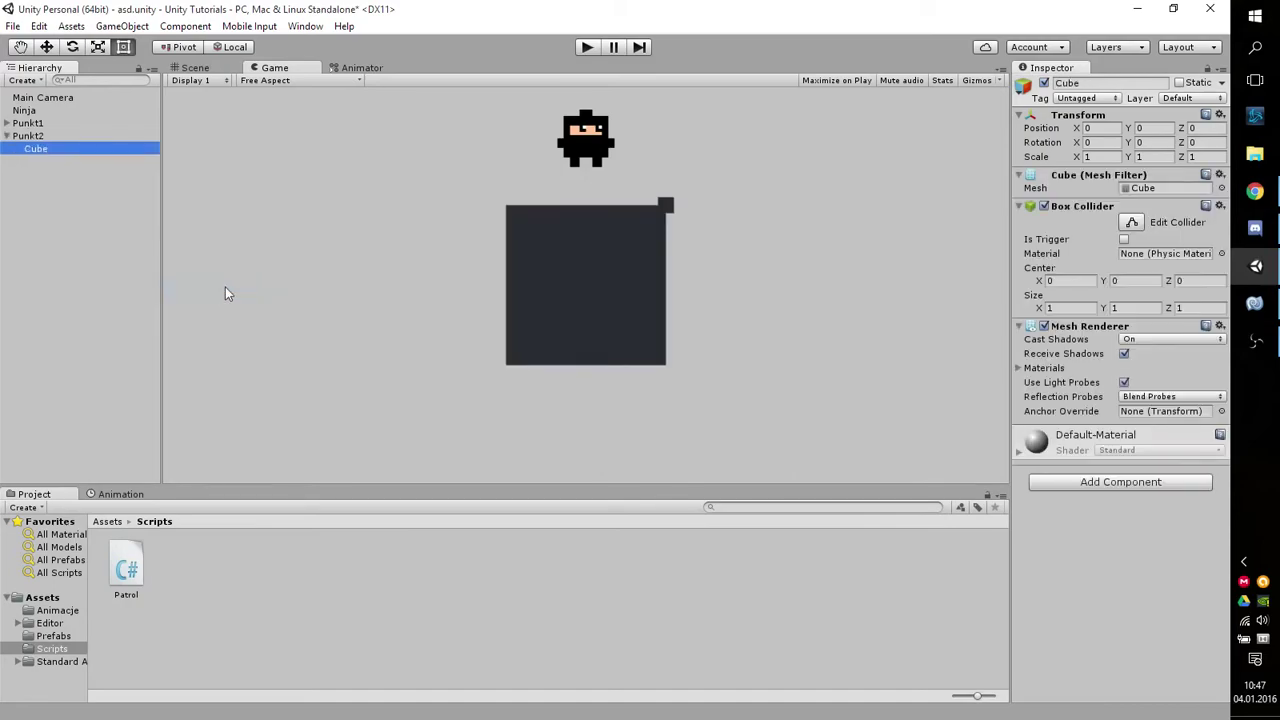
click(1115, 157)
text(0)
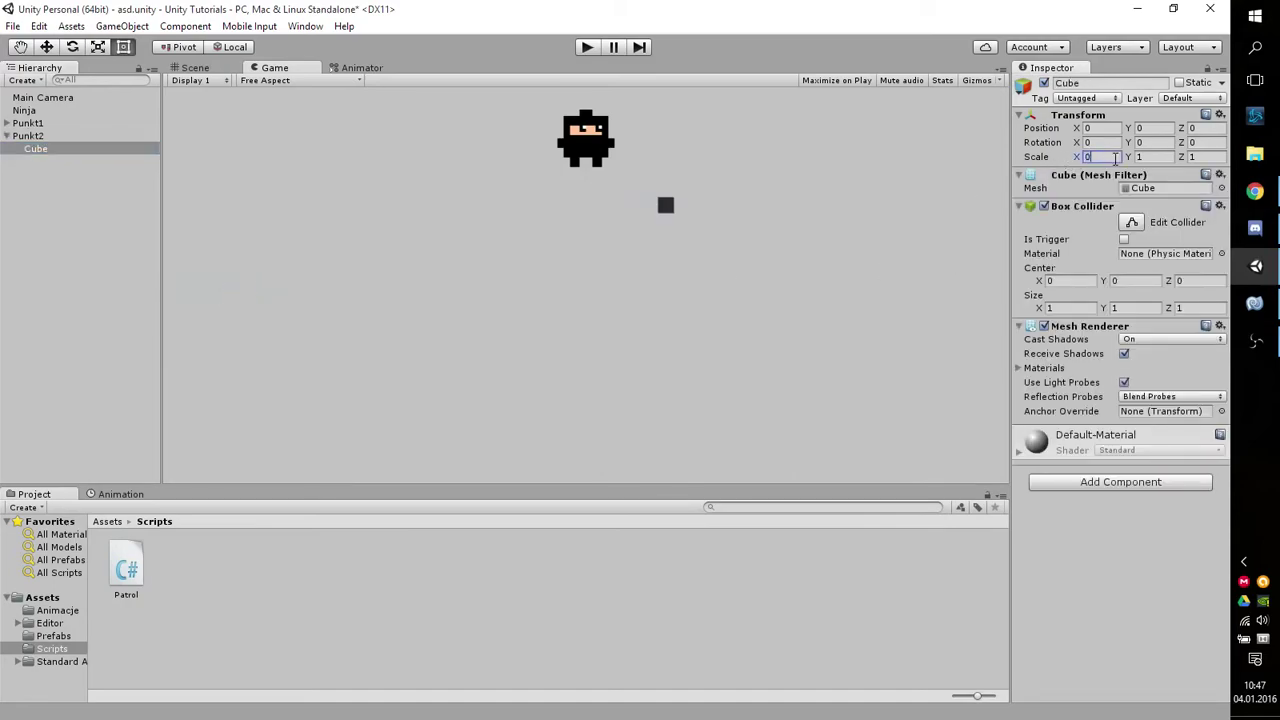
text(.1)
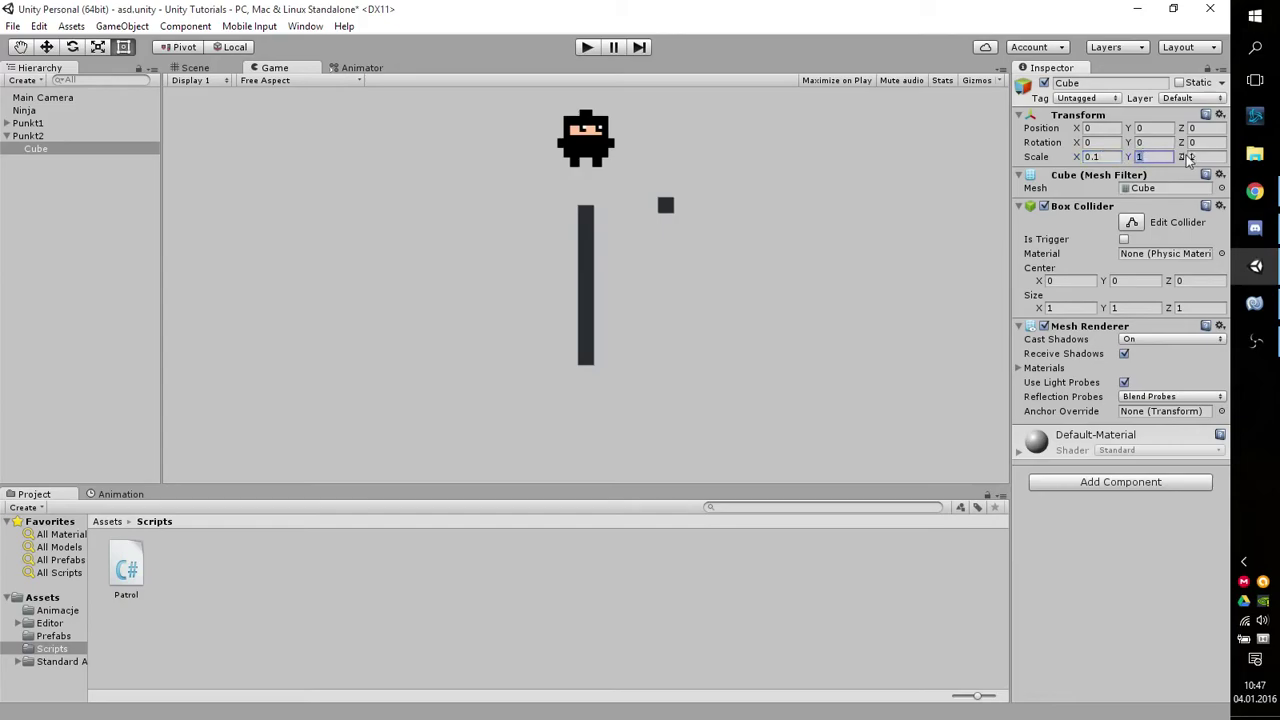
text(0.1)
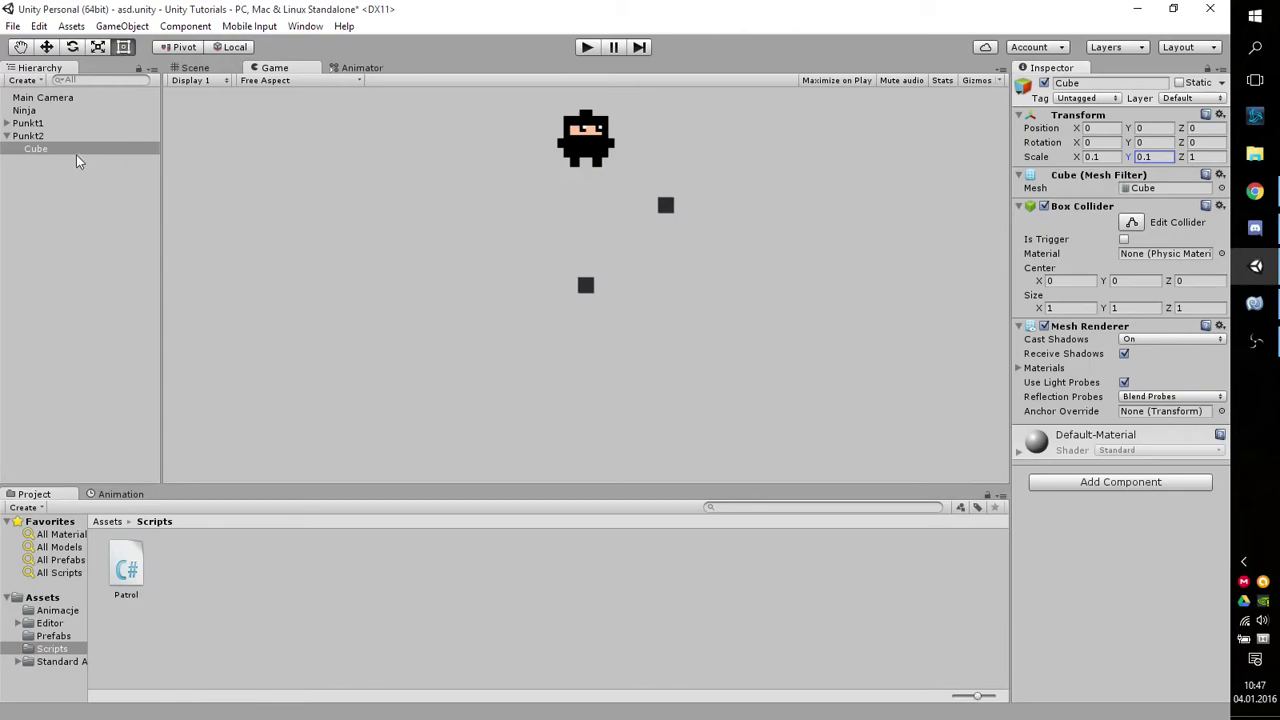
Edit the Punkt2 cube's Position so it sits at a negative X below the Punkt1 marker
click(1114, 130)
text(5)
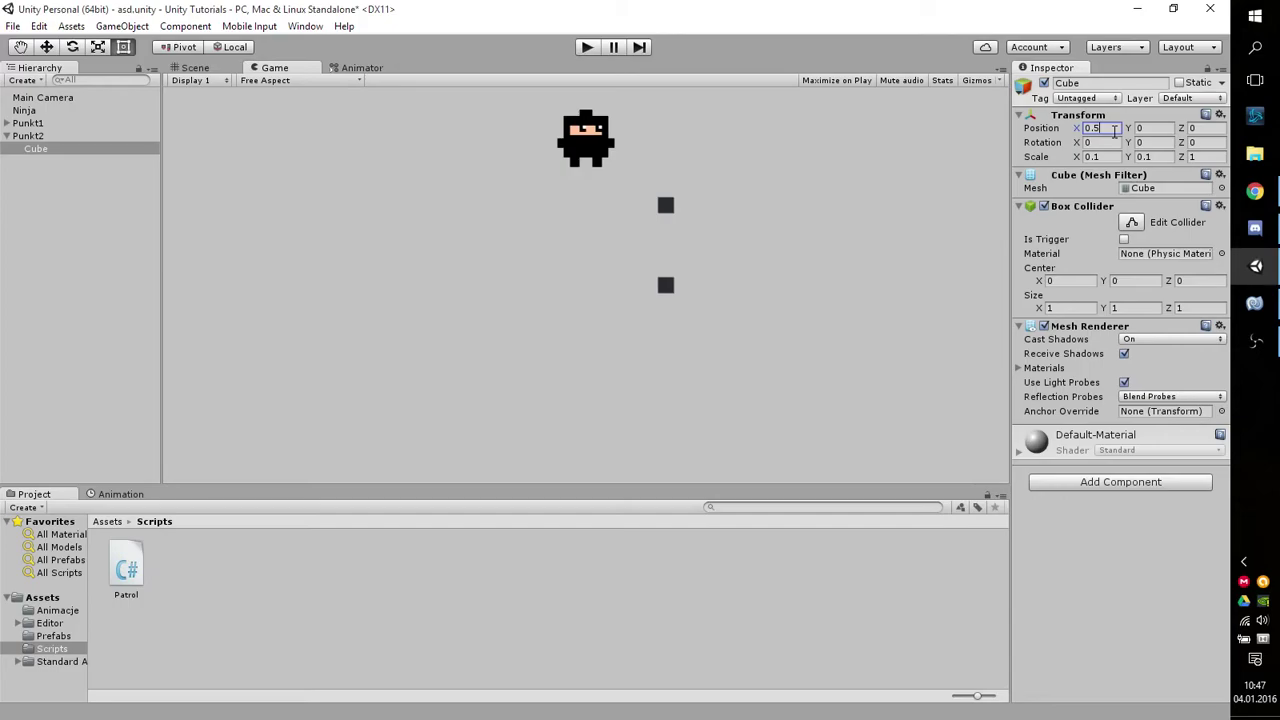
click(1147, 129)
text(5)
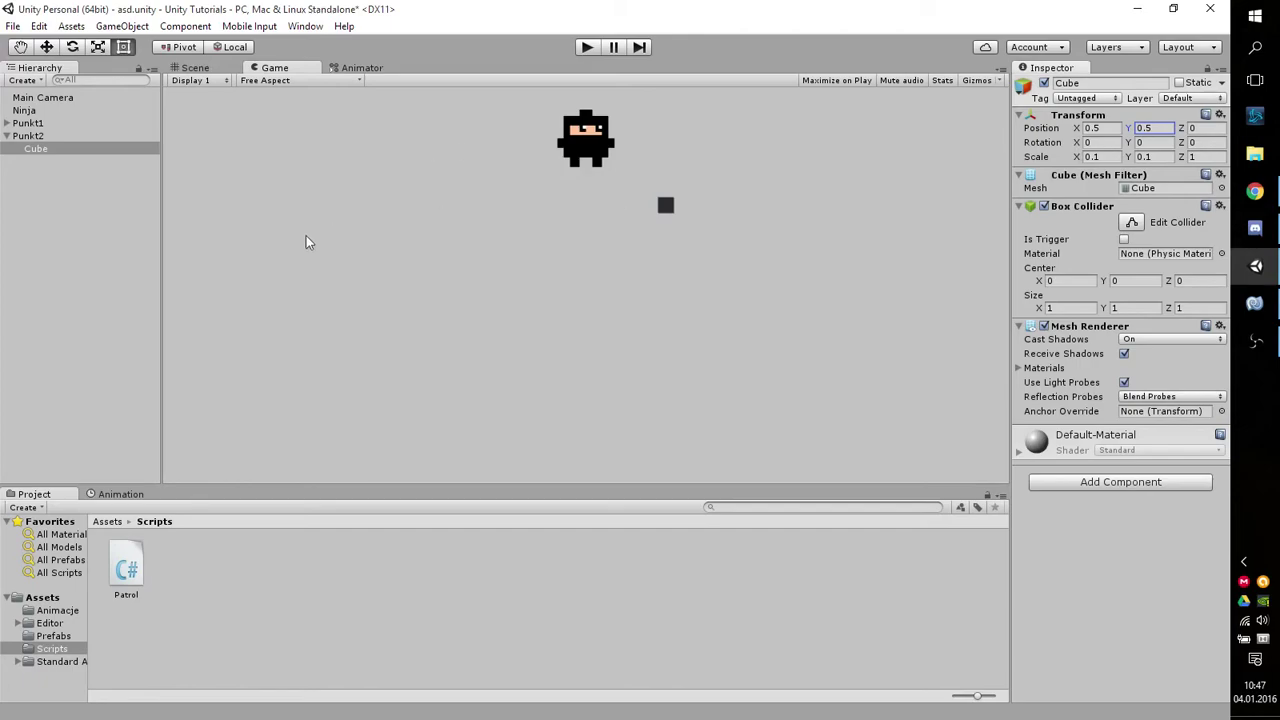
click(1162, 129)
text(1)
key(BackSpace)
click(26, 136)
click(36, 148)
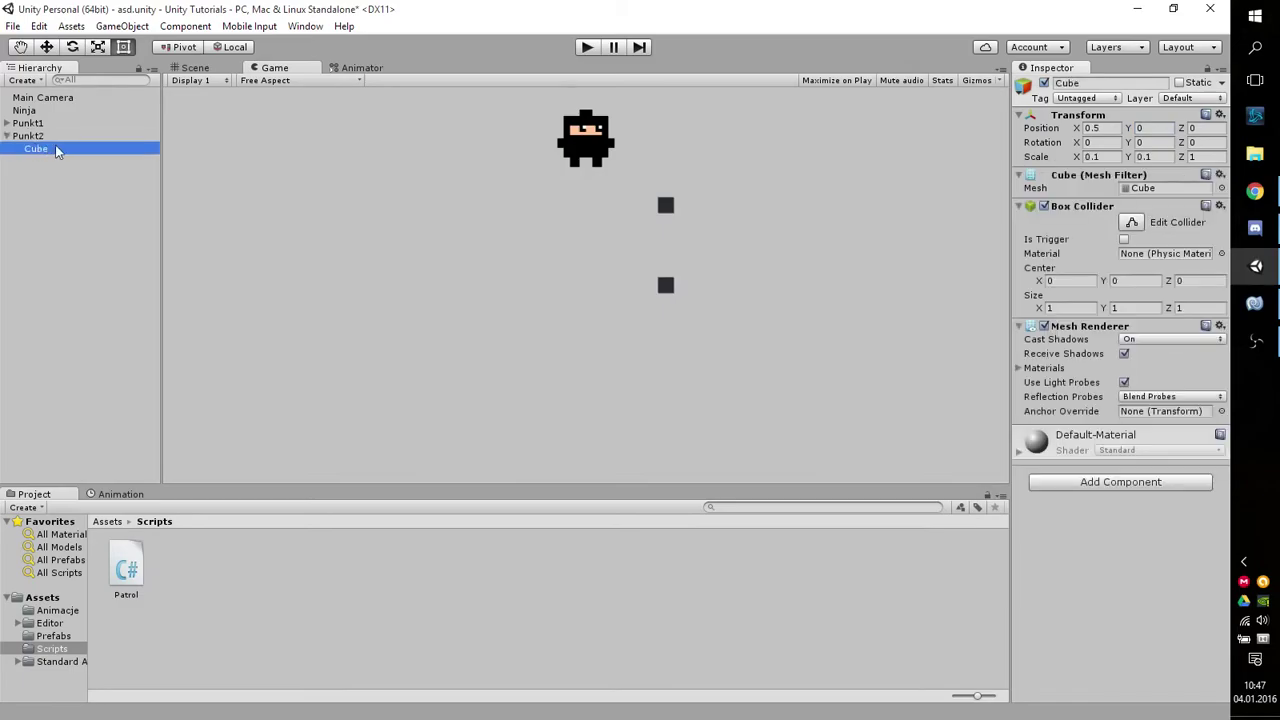
click(1113, 128)
text(-)
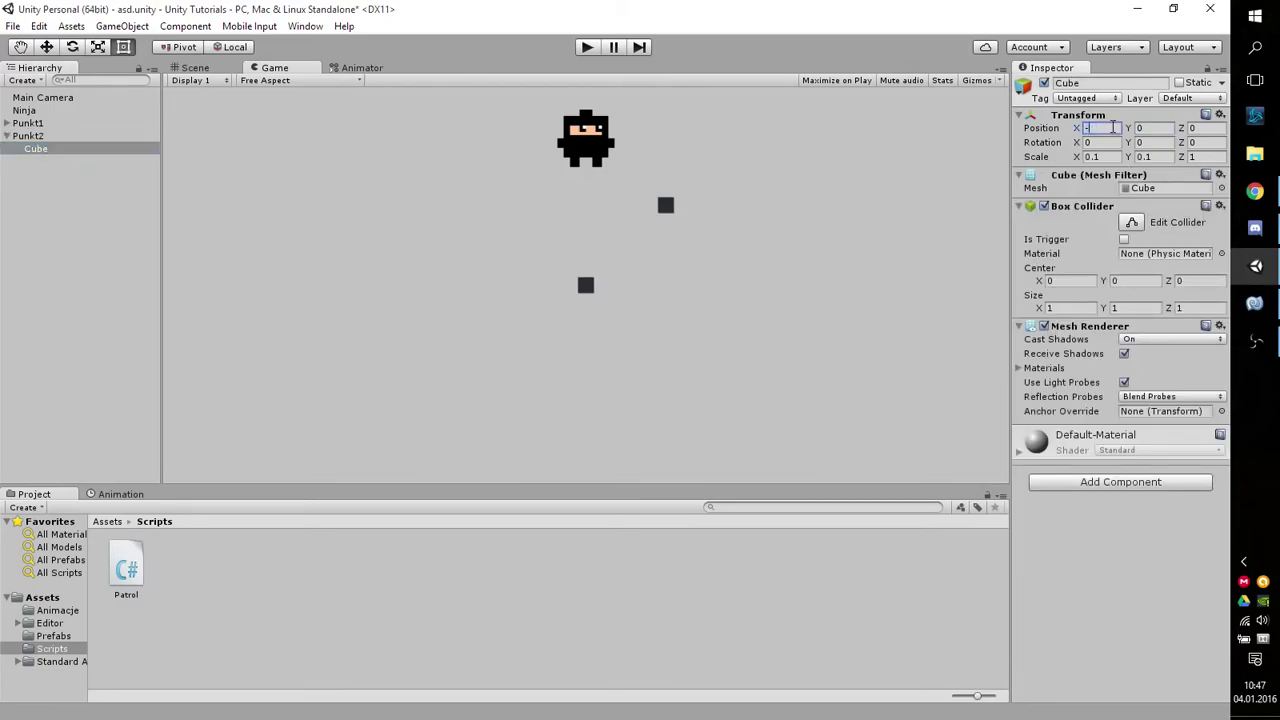
click(96, 134)
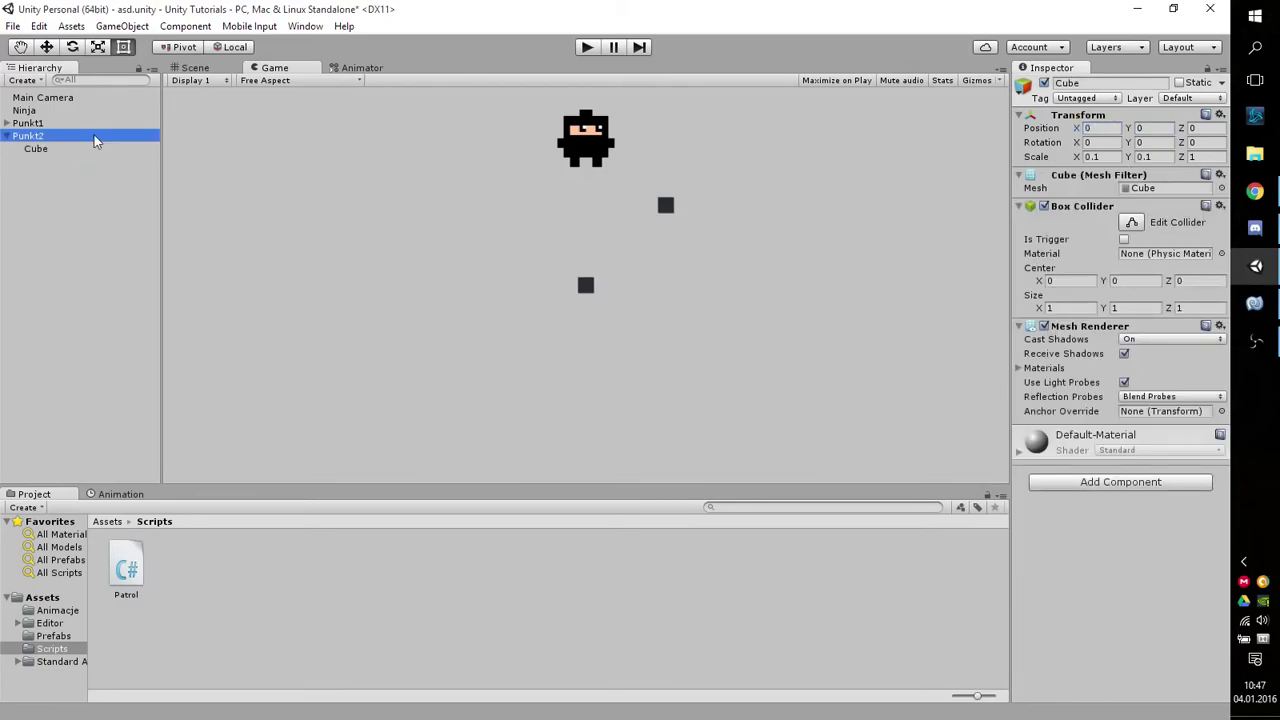
Set Punkt2's Position X to 0.5
click(1111, 132)
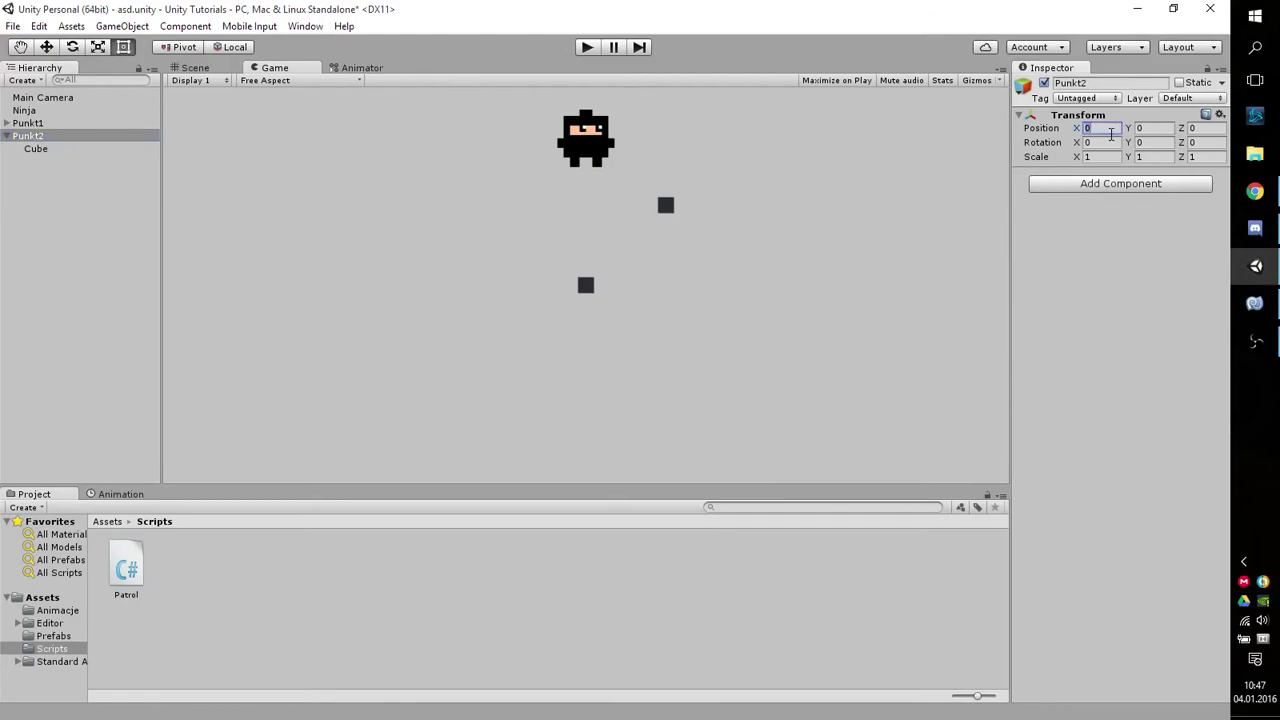
text(0.5)
click(7, 136)
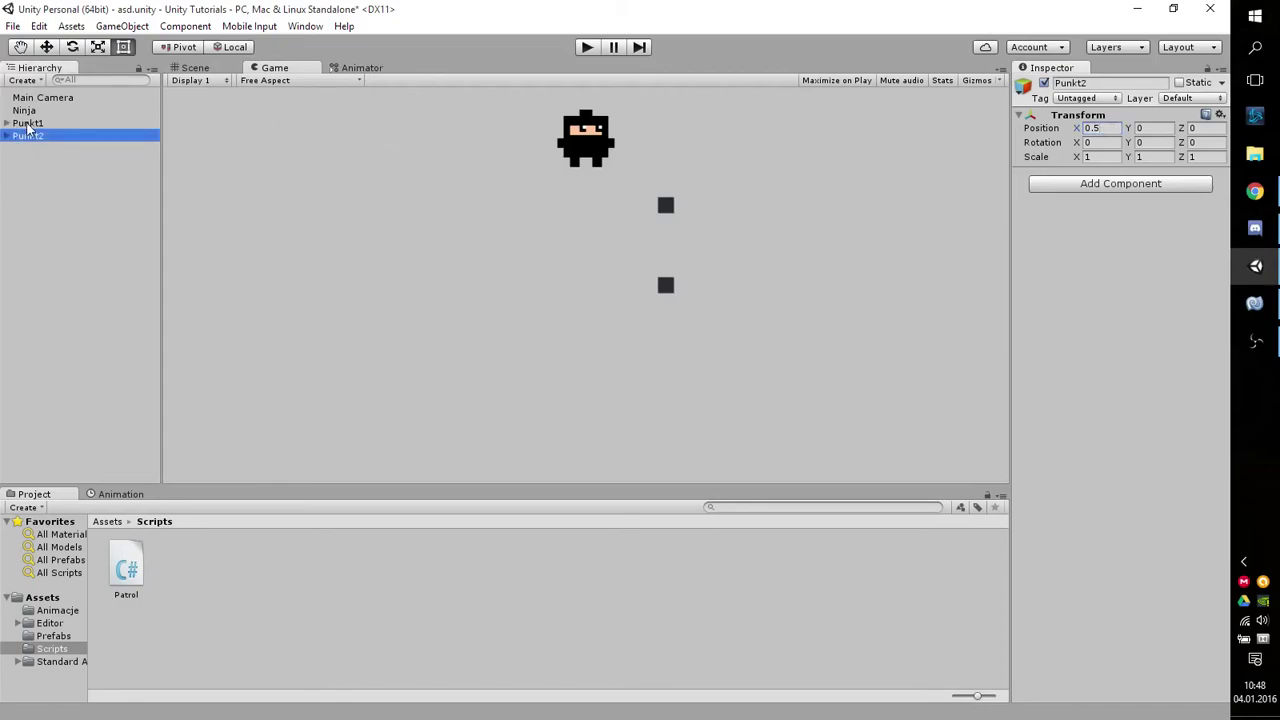
Set Punkt1's Position Y to 0 and drag its X to about -2.14
click(28, 123)
click(1158, 128)
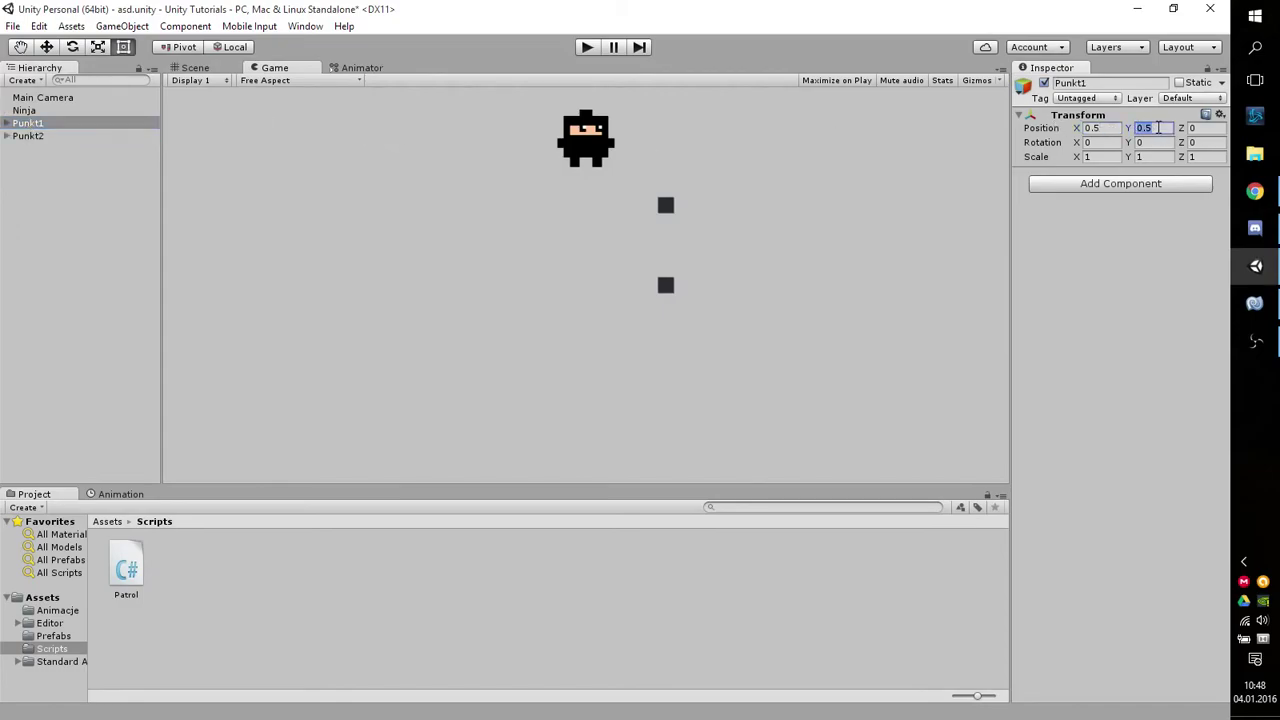
text(0)
click(1116, 130)
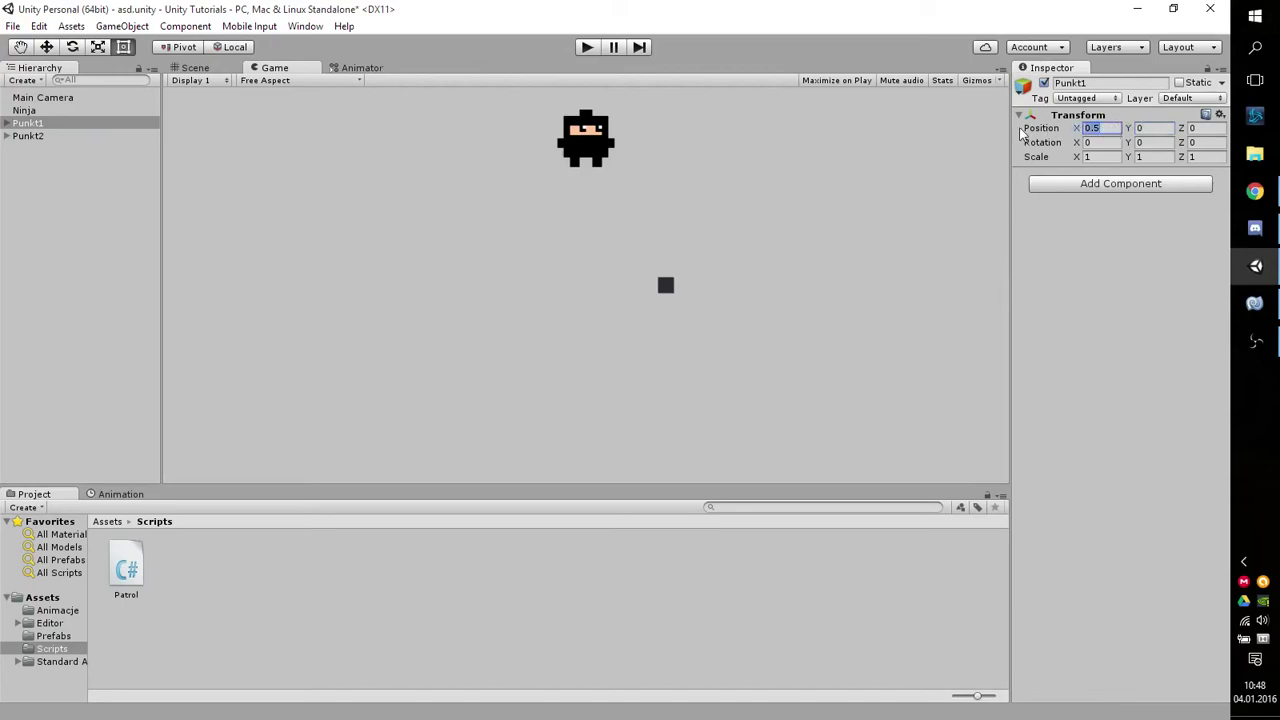
drag(1076, 130, 1006, 141)
click(44, 110)
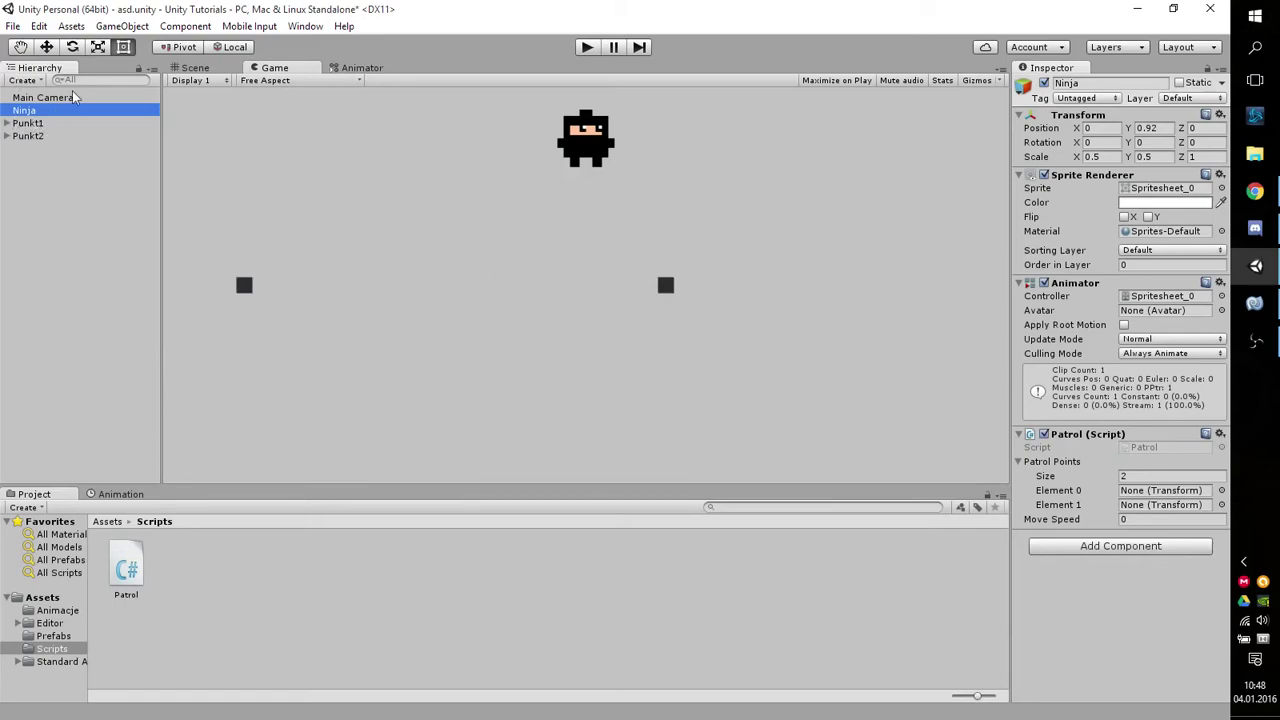
Make Punkt1 and Punkt2 the Ninja's Patrol Elements 0 and 1, set speed 4, and play
click(46, 124)
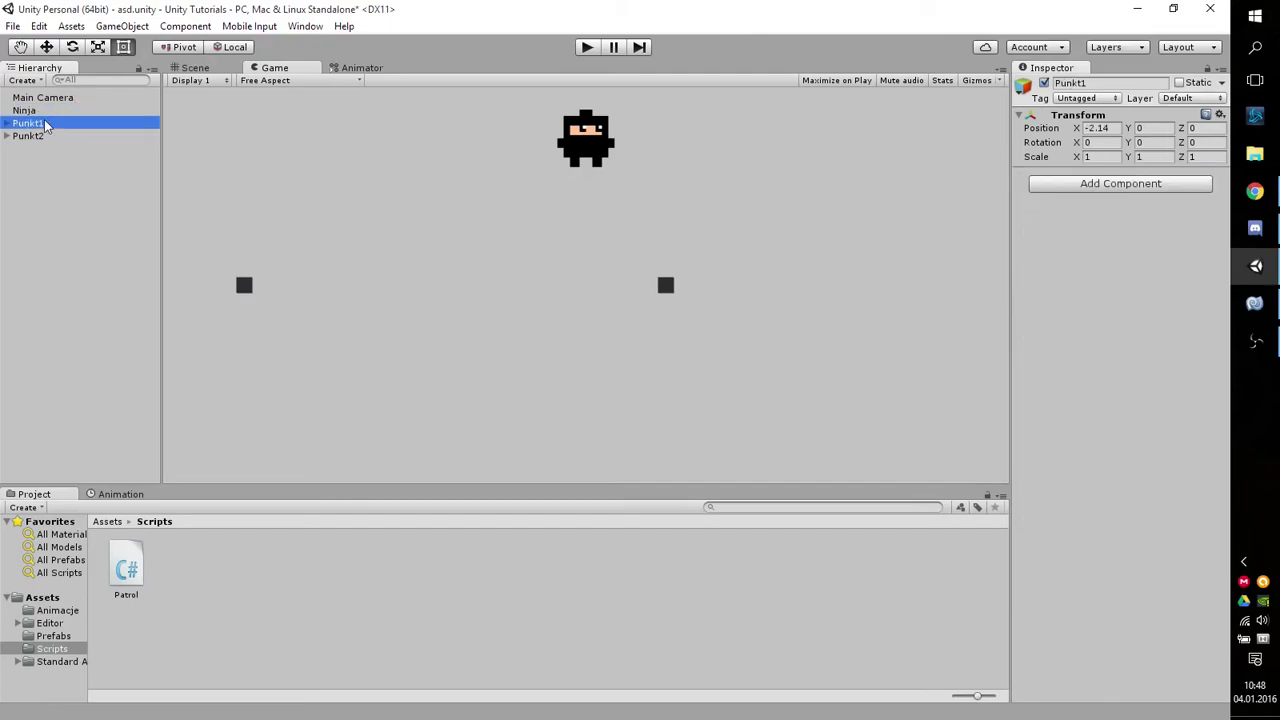
click(44, 112)
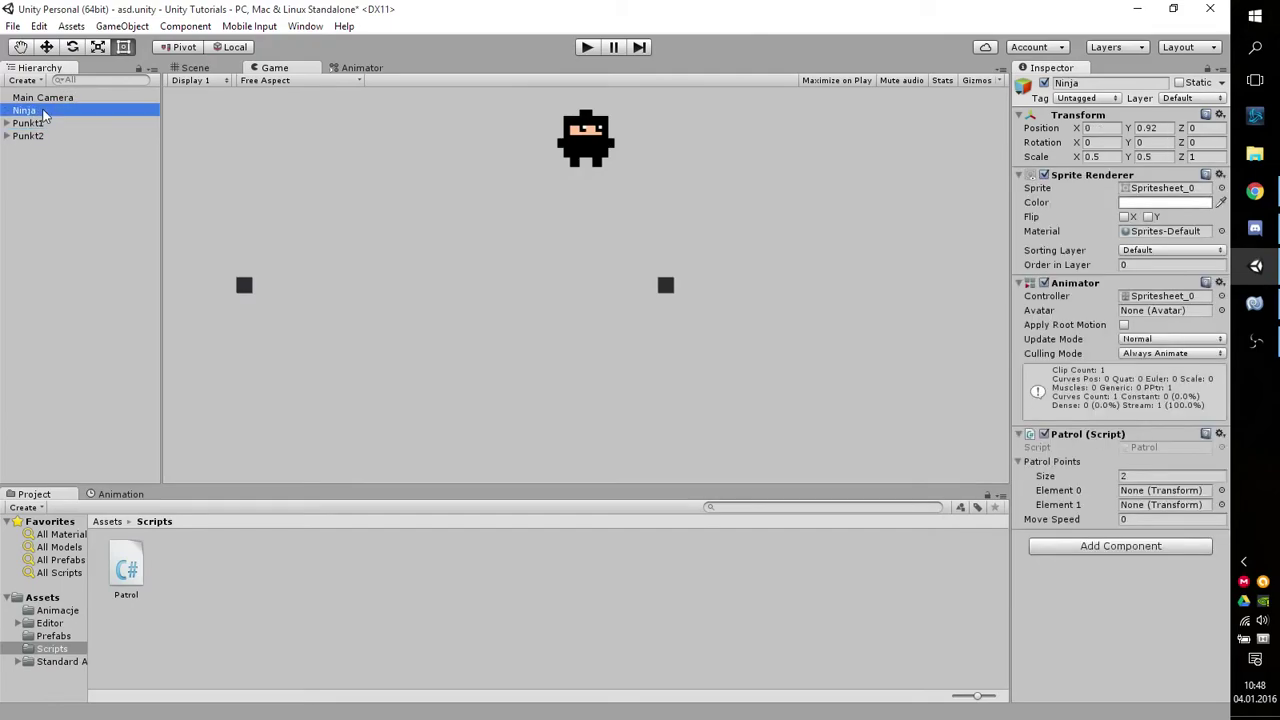
click(1212, 76)
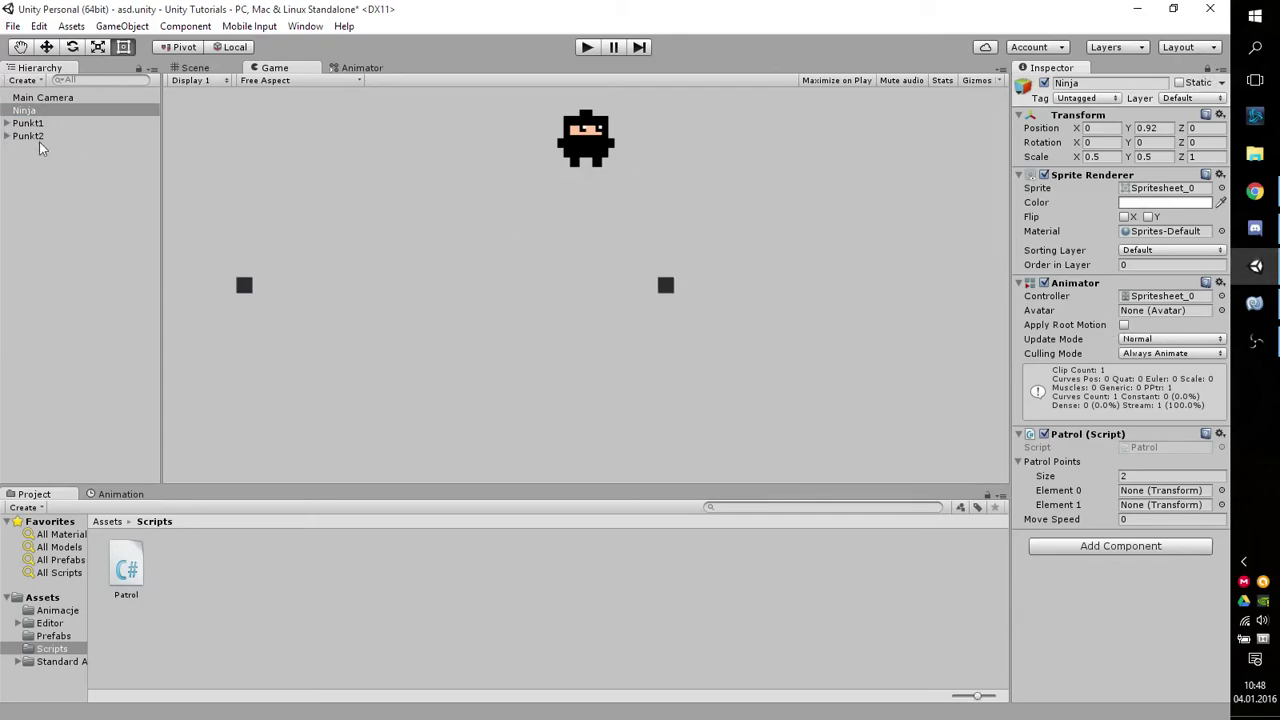
drag(30, 123, 1158, 495)
drag(28, 135, 1156, 513)
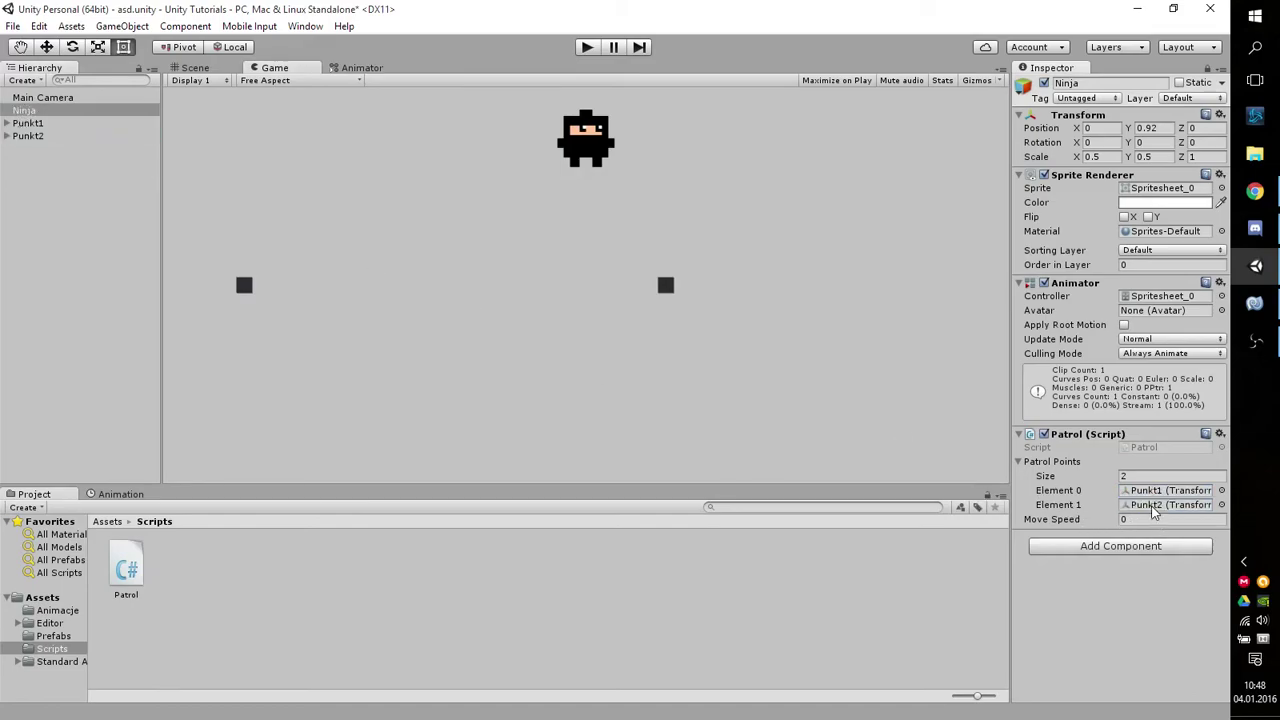
click(1138, 519)
click(588, 47)
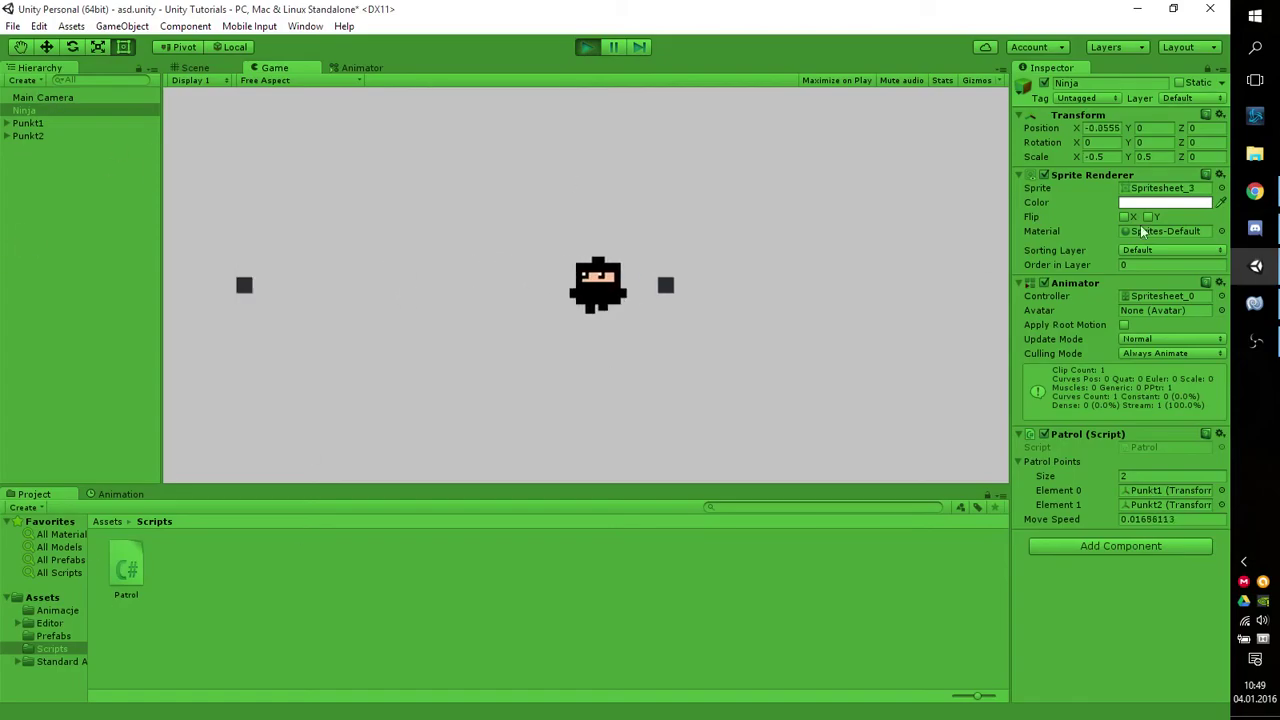
click(593, 45)
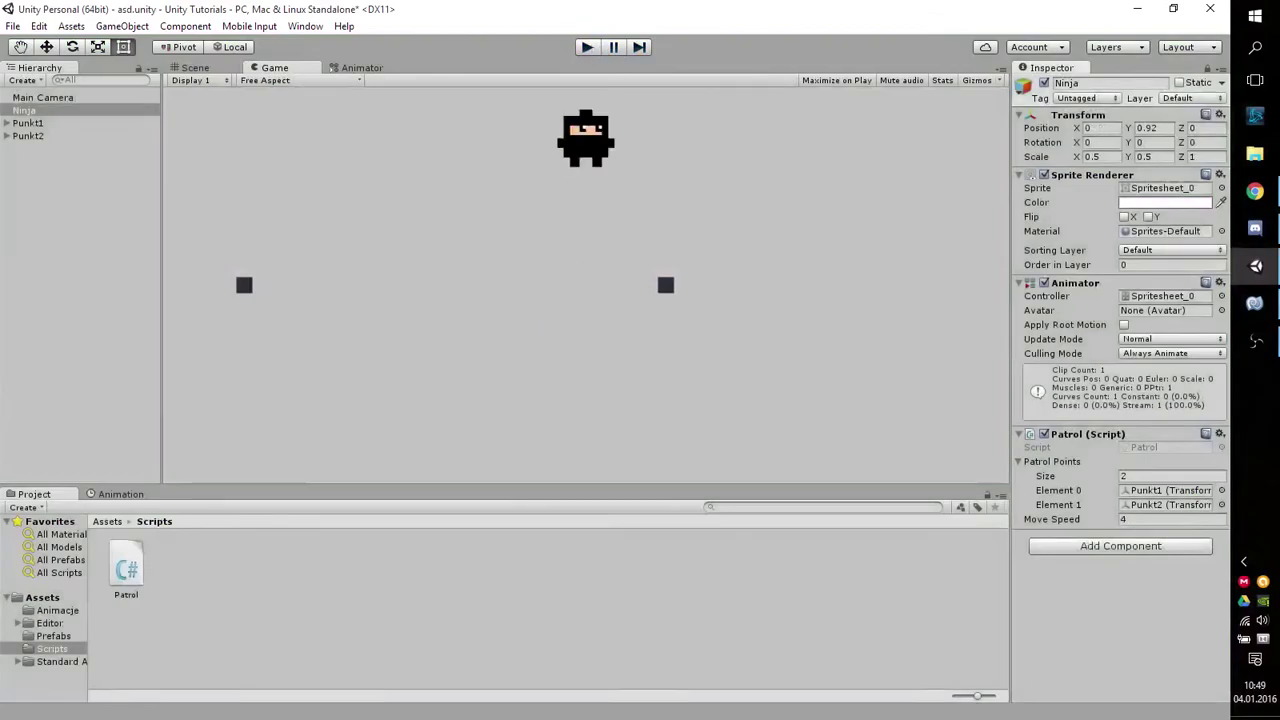
click(1255, 304)
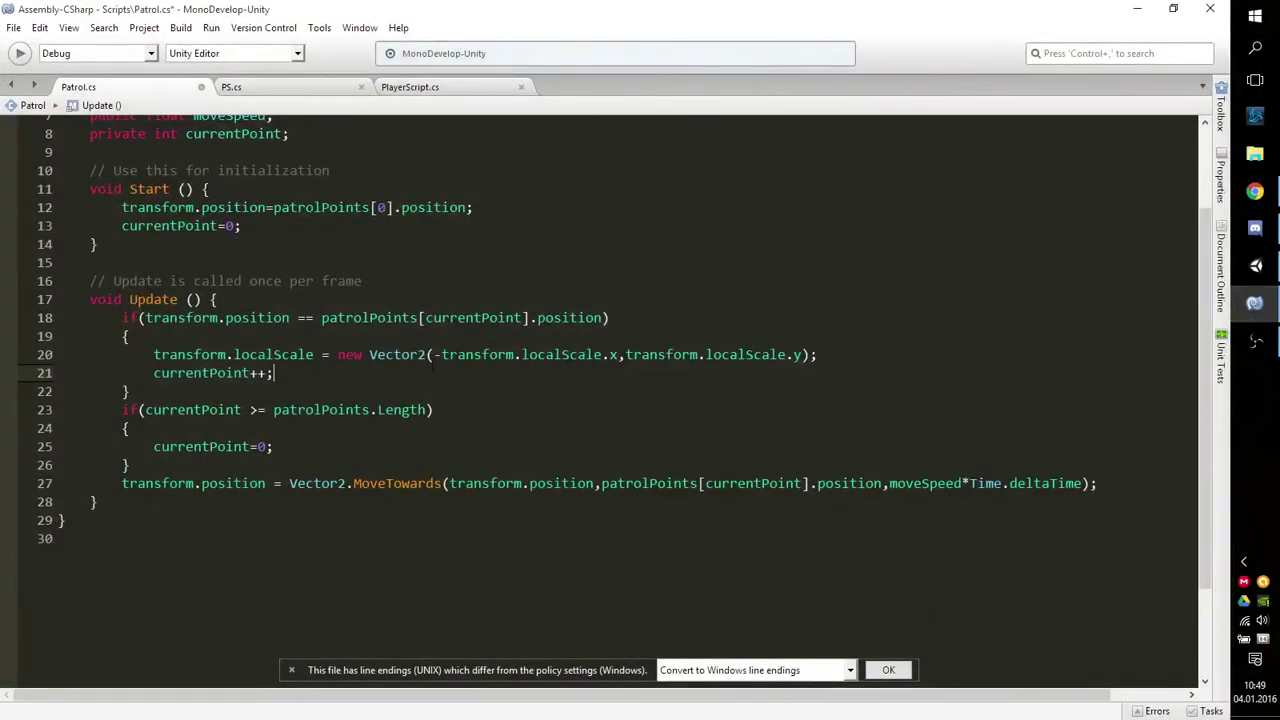
Add spaces around the '*' in moveSpeed * Time.deltaTime on line 27
click(608, 354)
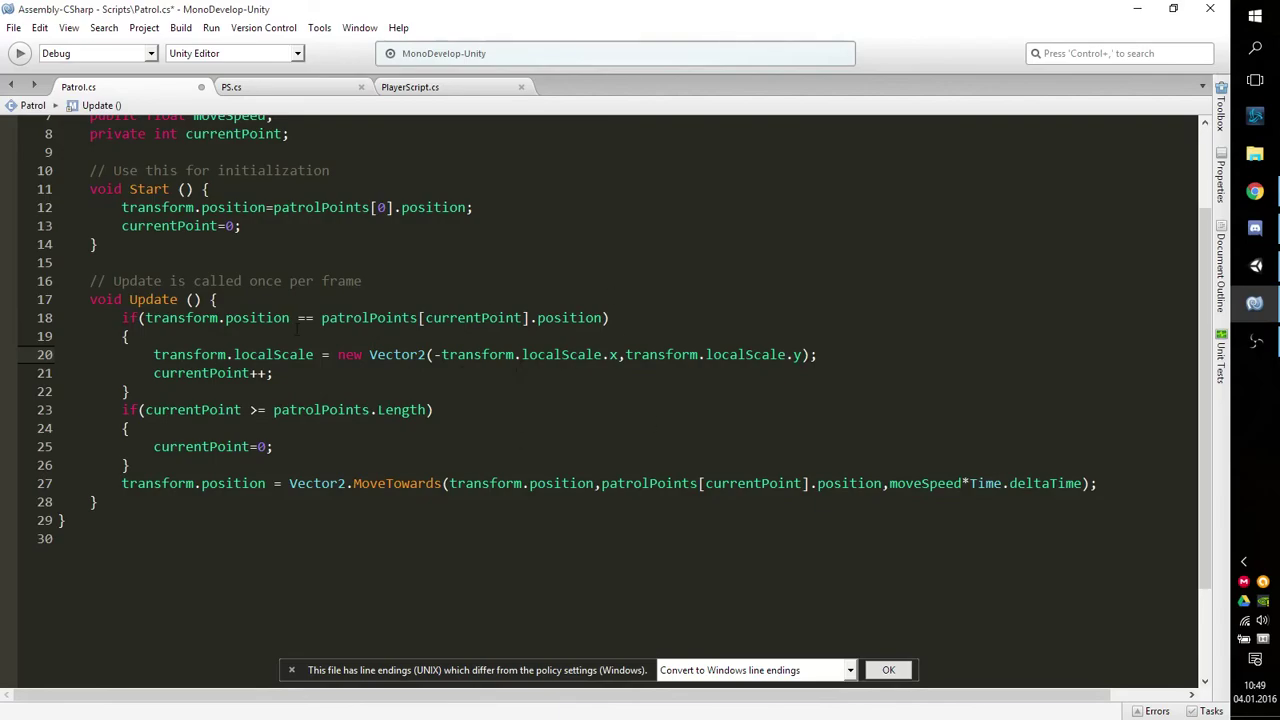
scroll(252, 332, up, 2)
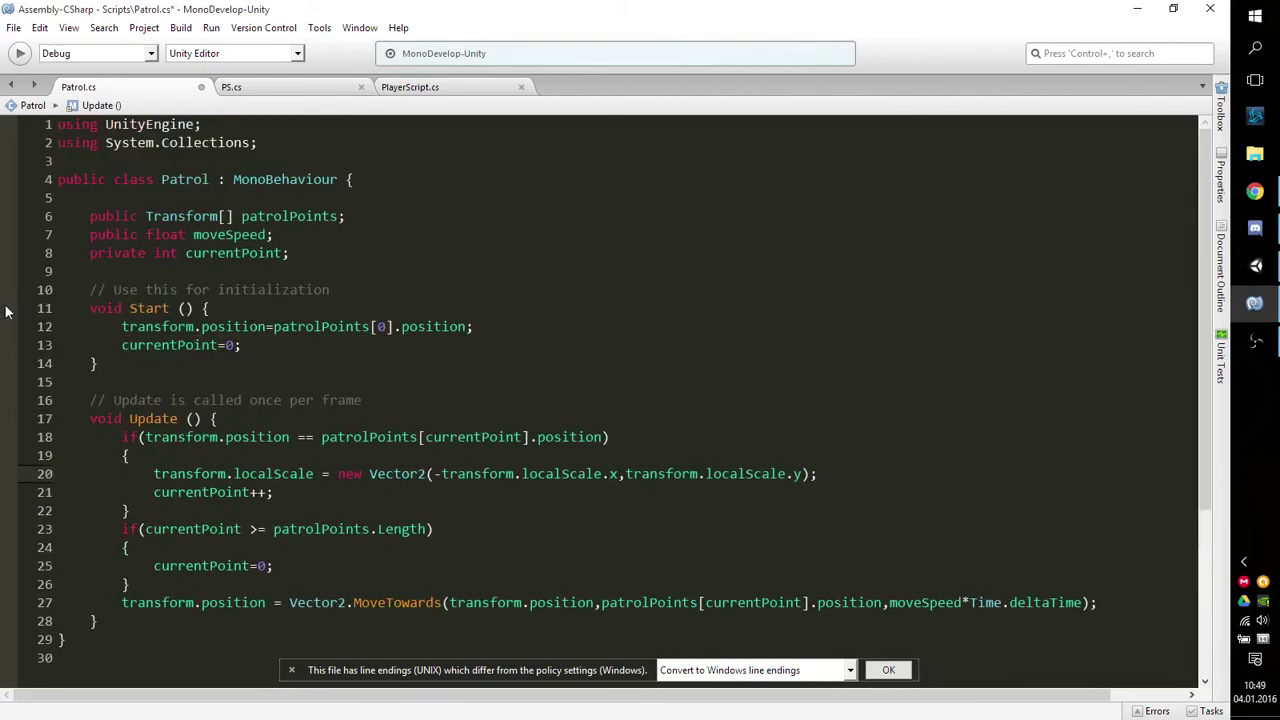
scroll(658, 320, down, 2)
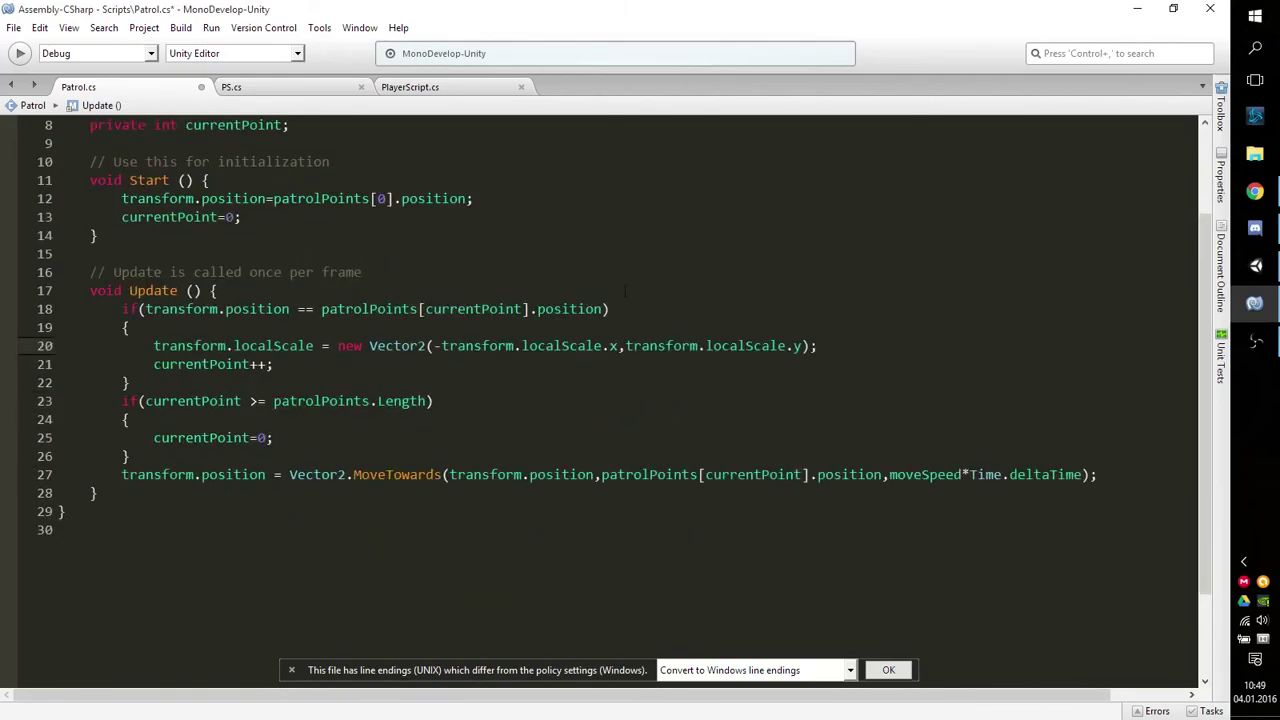
scroll(735, 291, down, 2)
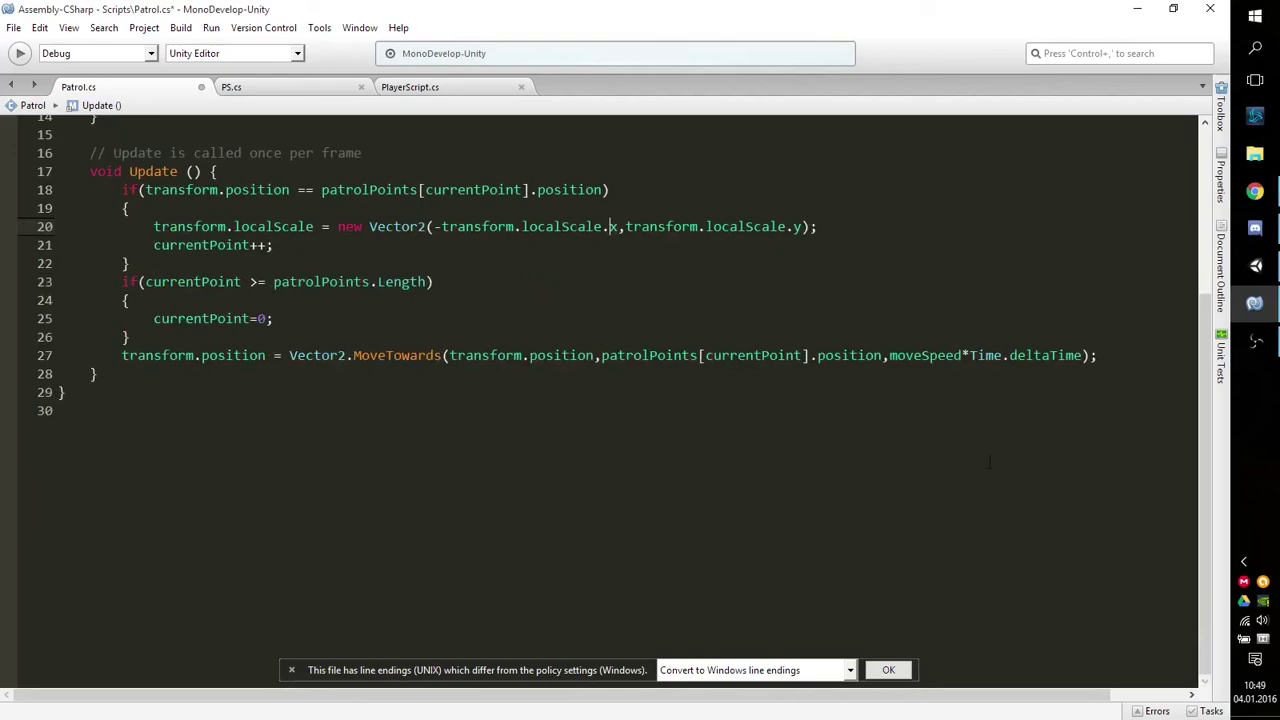
scroll(985, 455, up, 5)
scroll(970, 433, down, 4)
click(969, 410)
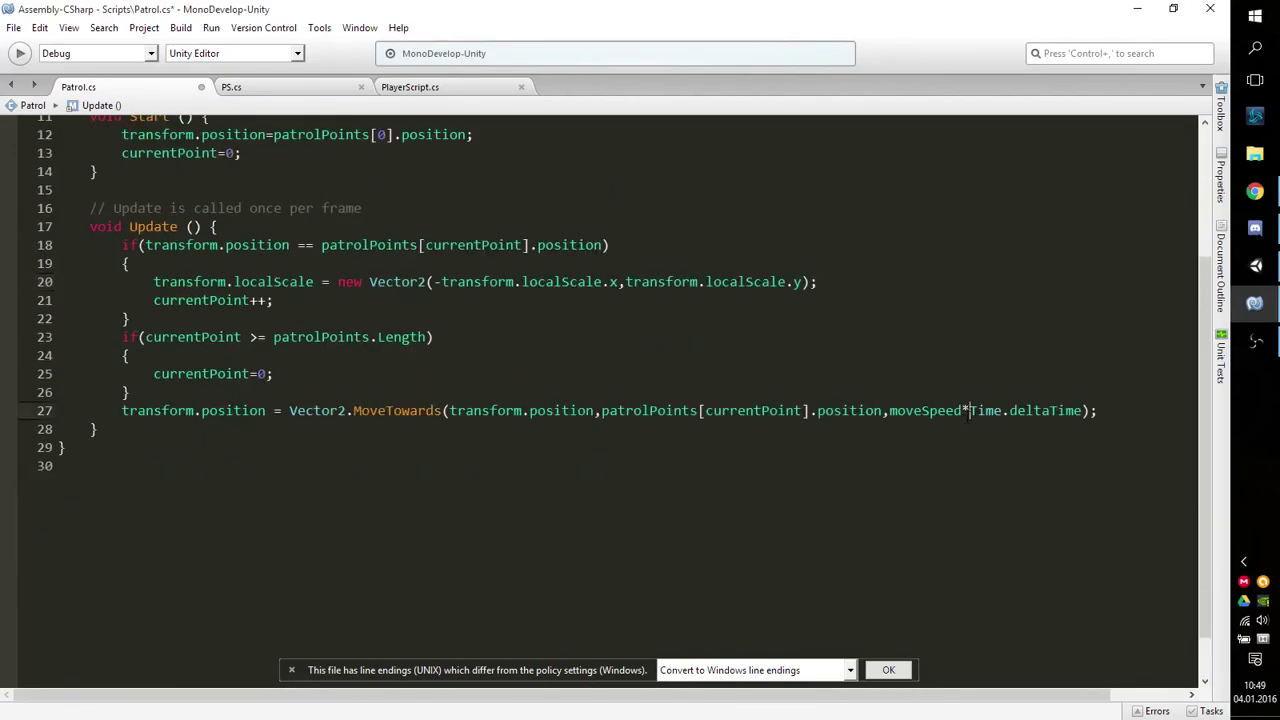
key(Left)
key(Left)
scroll(802, 418, up, 3)
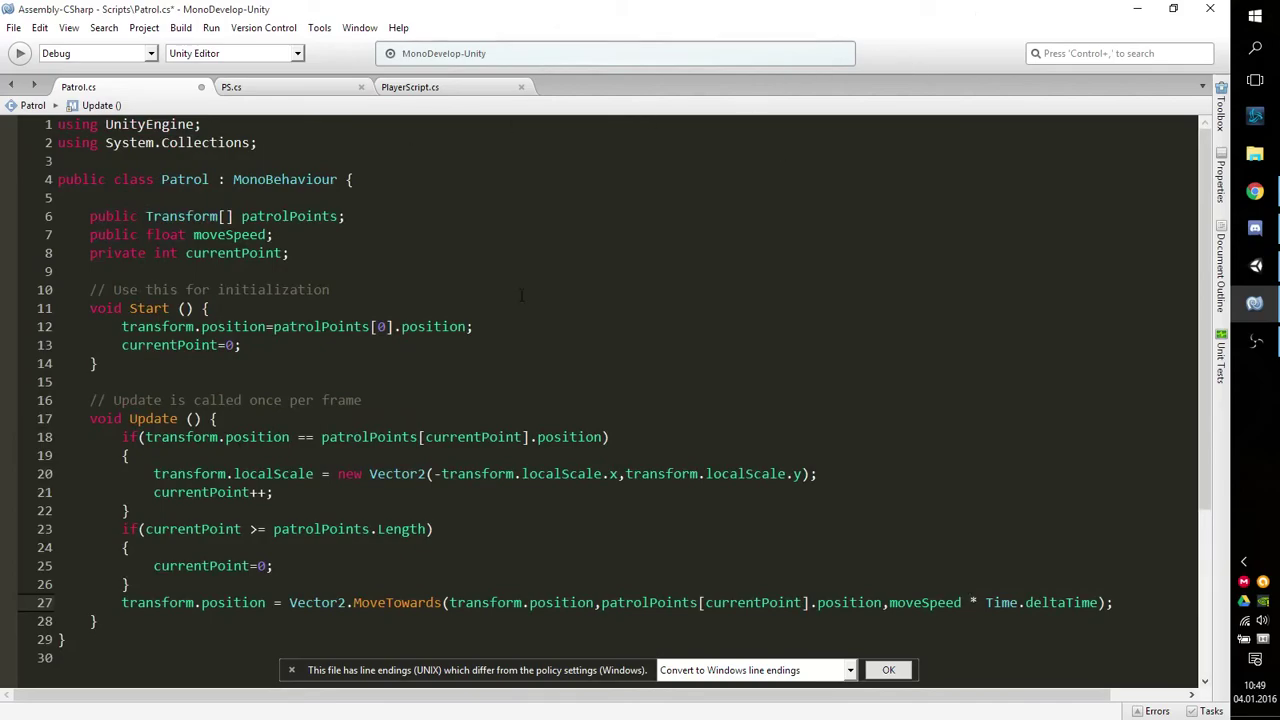
Save Patrol.cs and minimize MonoDevelop
click(14, 27)
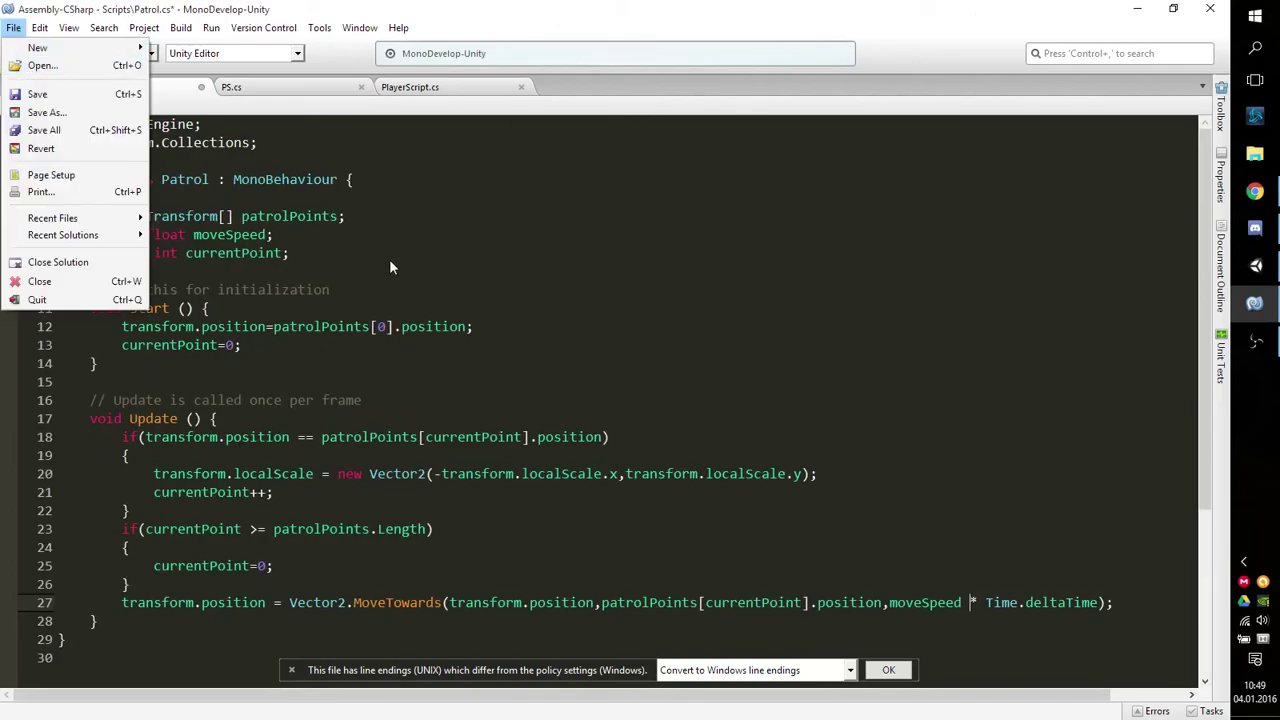
click(120, 95)
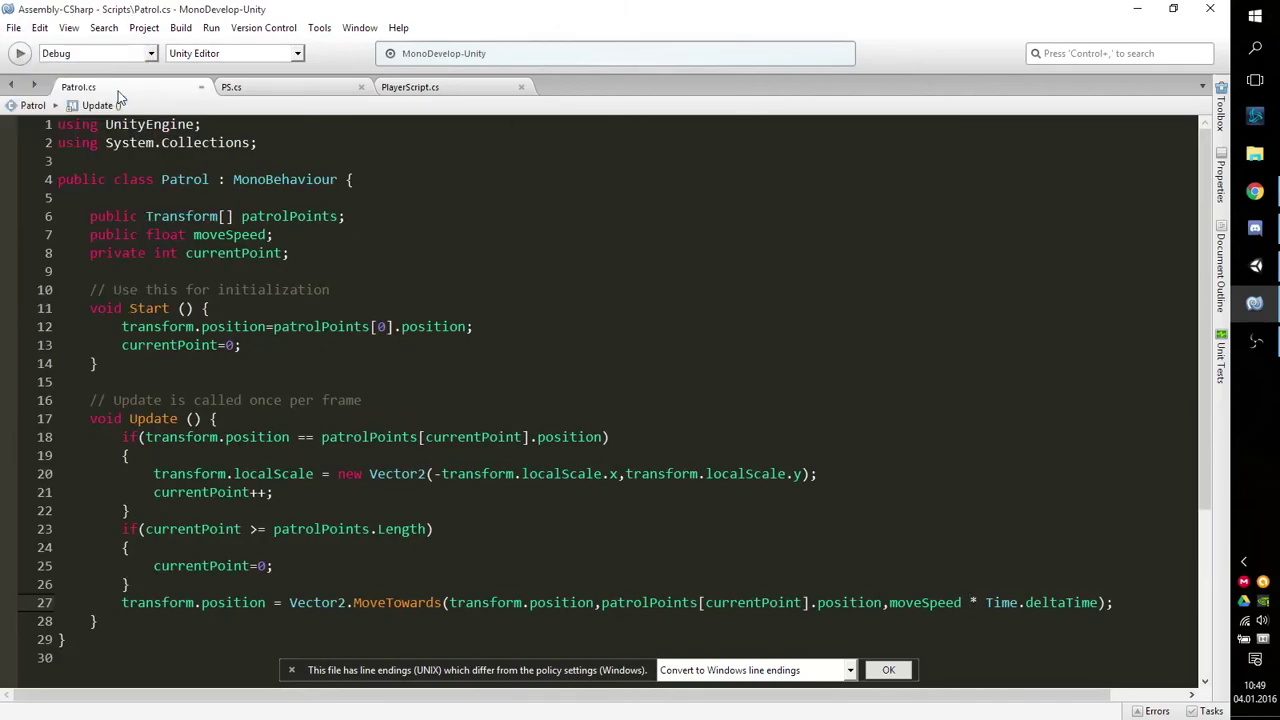
click(1136, 12)
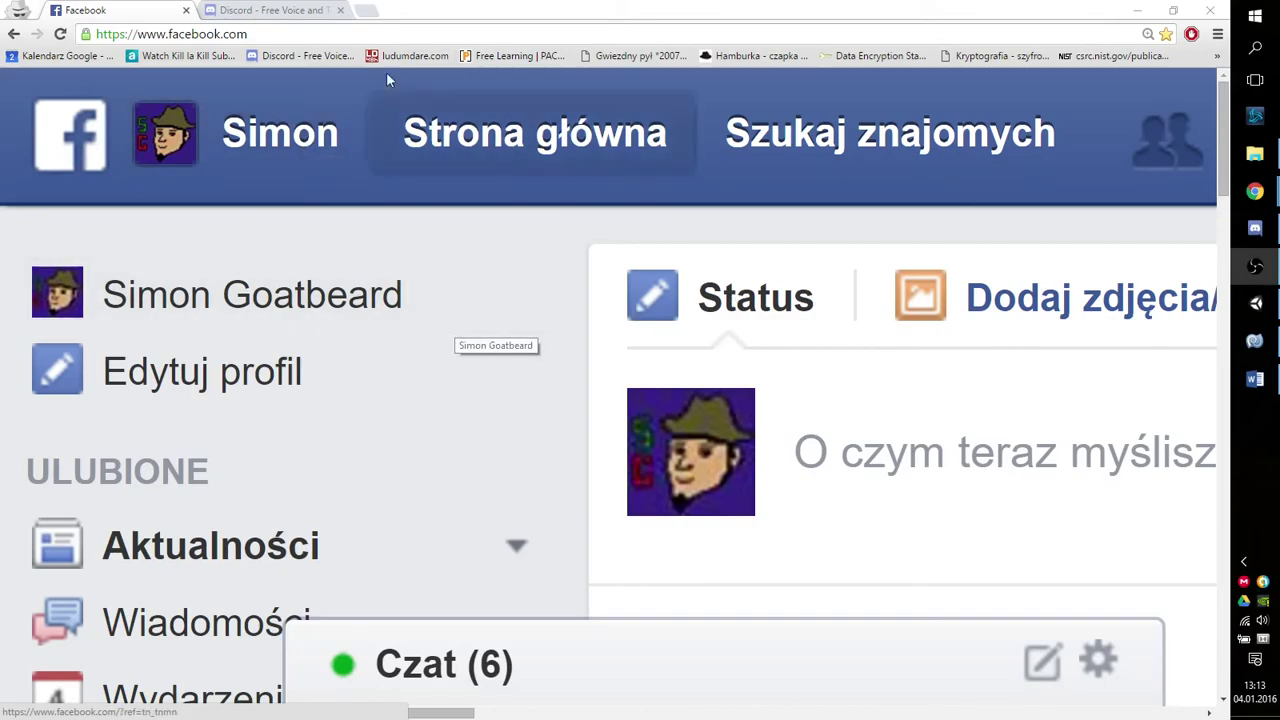
Switch Chrome from Facebook to the Discord homepage tab
click(303, 7)
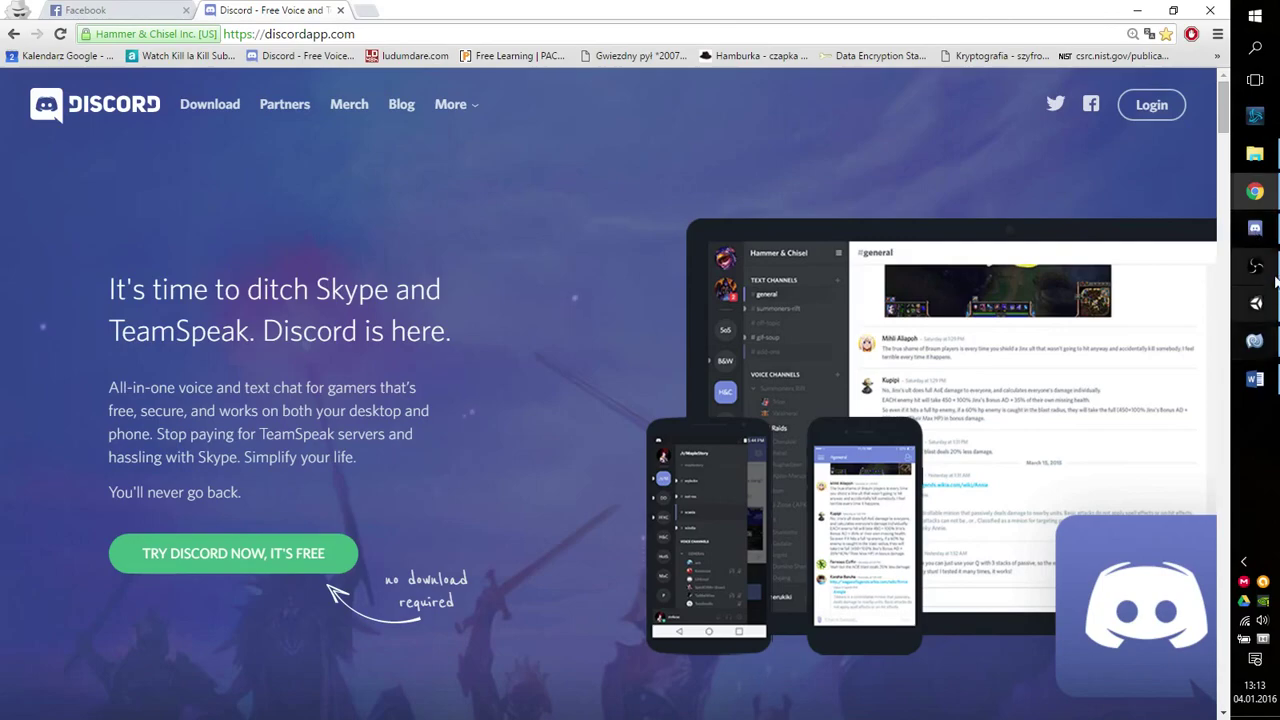
click(1271, 229)
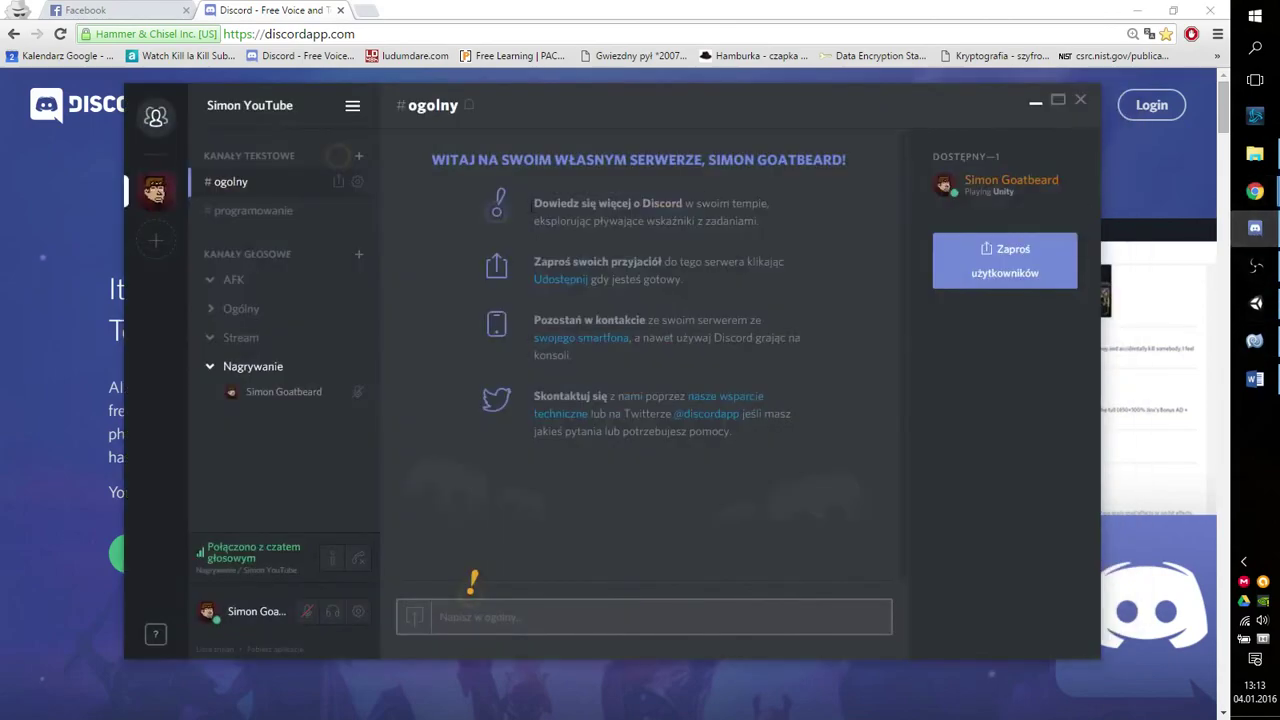
drag(395, 98, 600, 86)
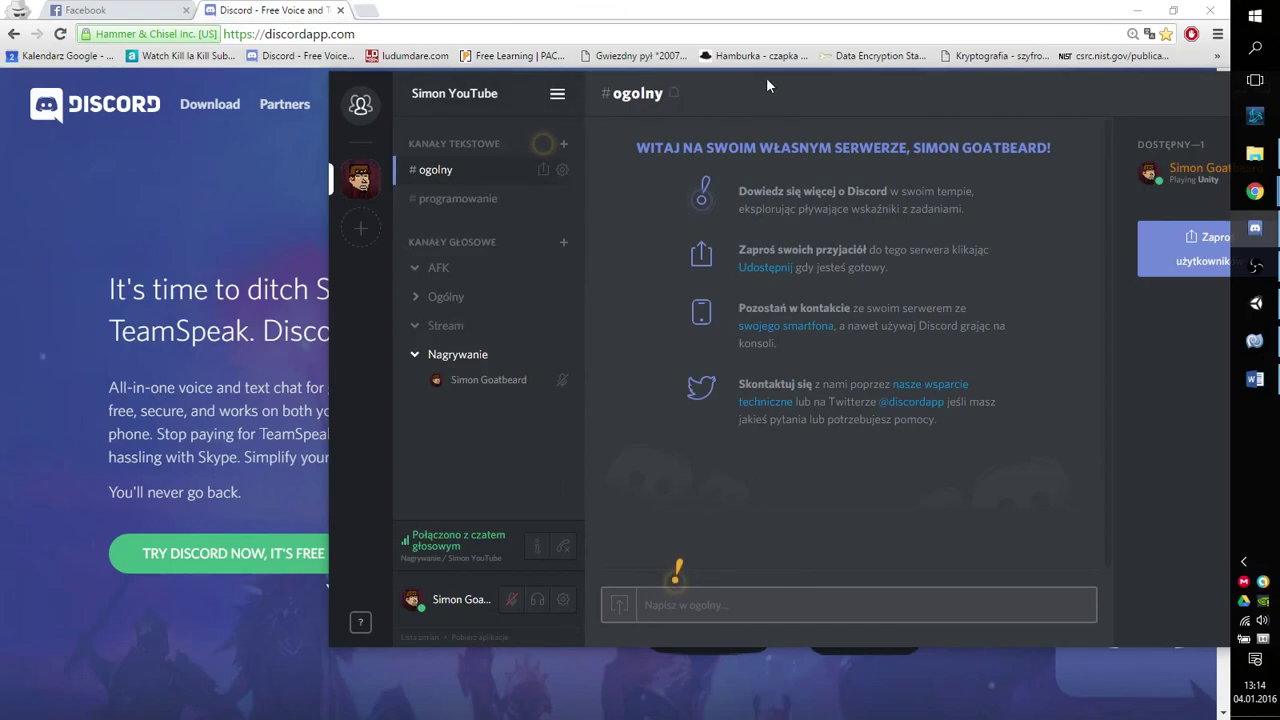
drag(766, 77, 600, 54)
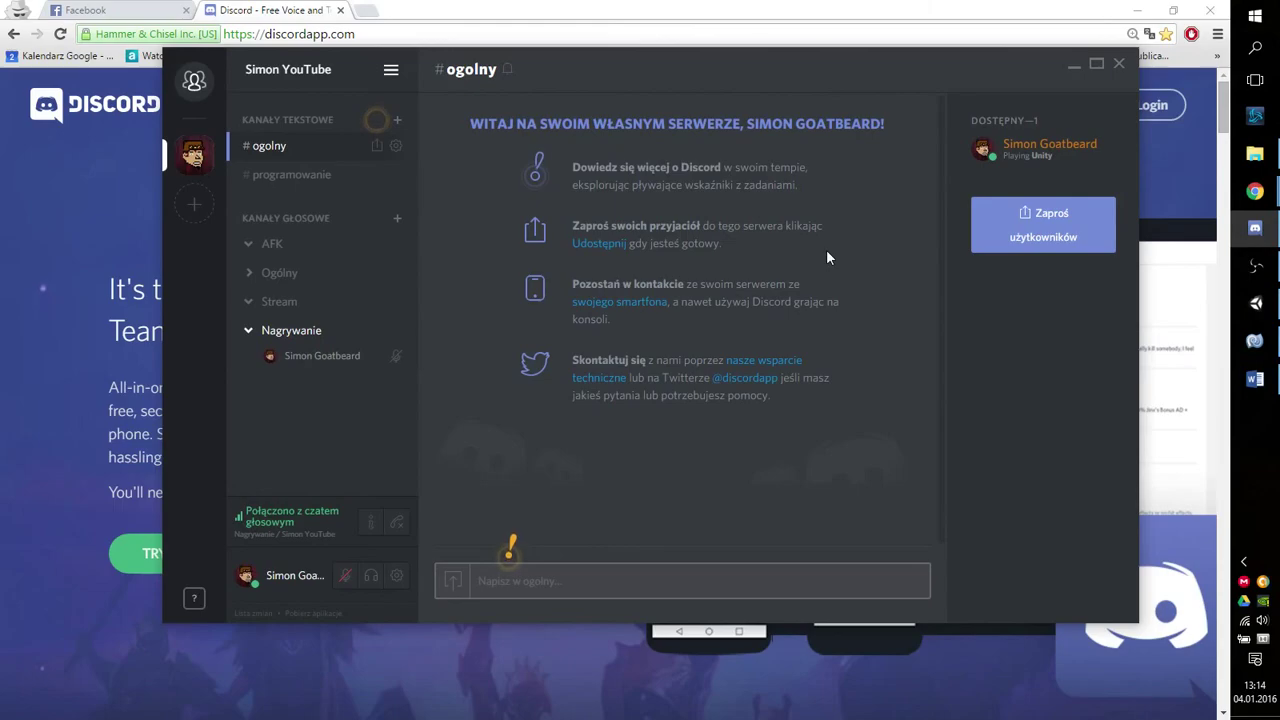